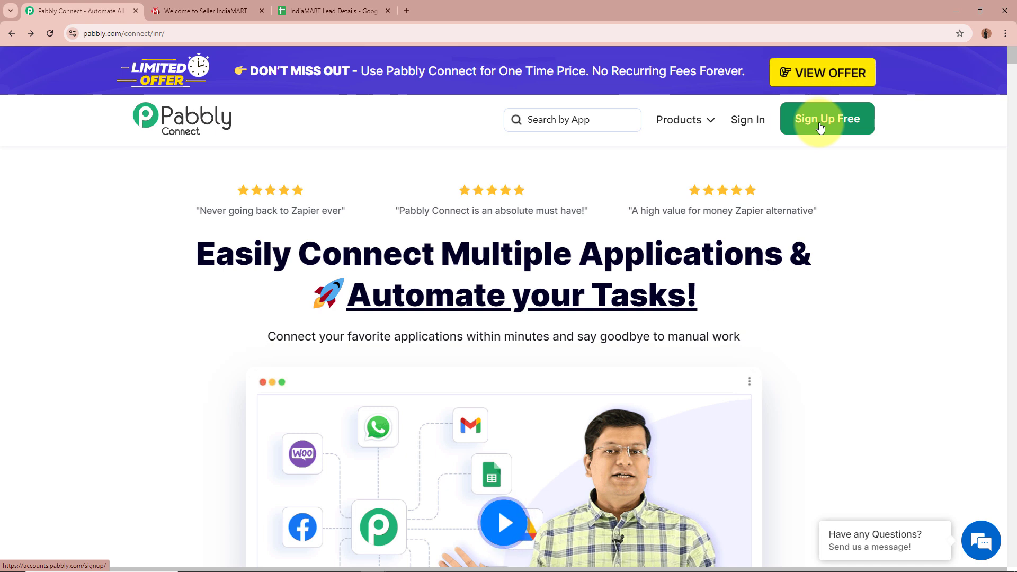
Sign in and open Pabbly Connect from All Pabbly Apps in a new tab
click(748, 126)
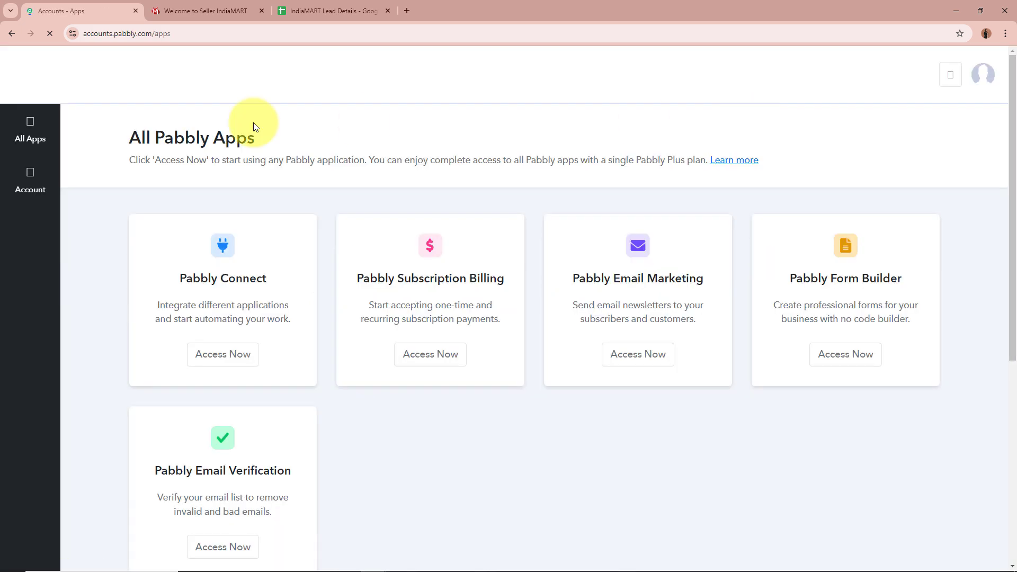
drag(109, 142, 338, 138)
click(339, 138)
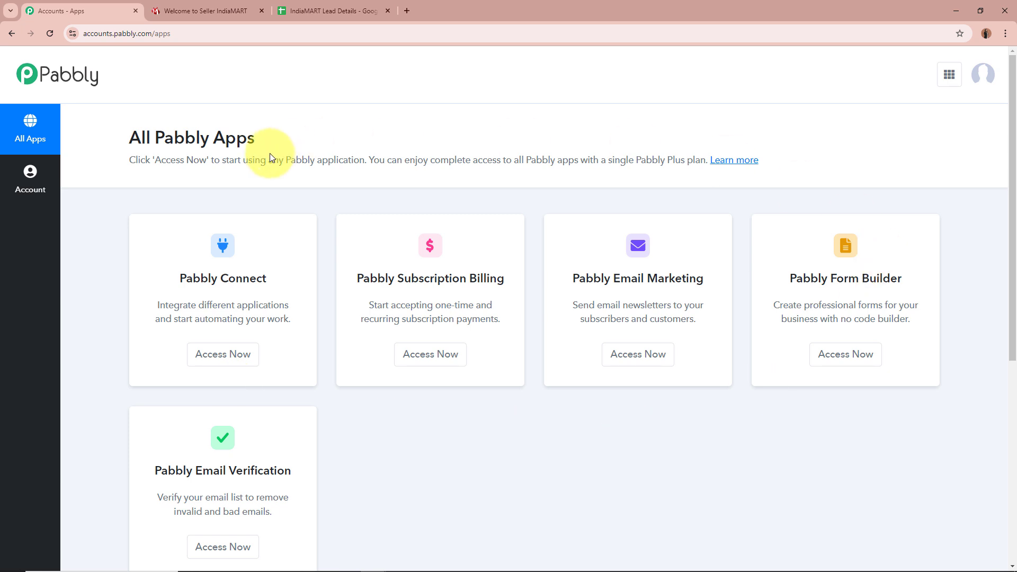
drag(180, 278, 253, 276)
click(254, 277)
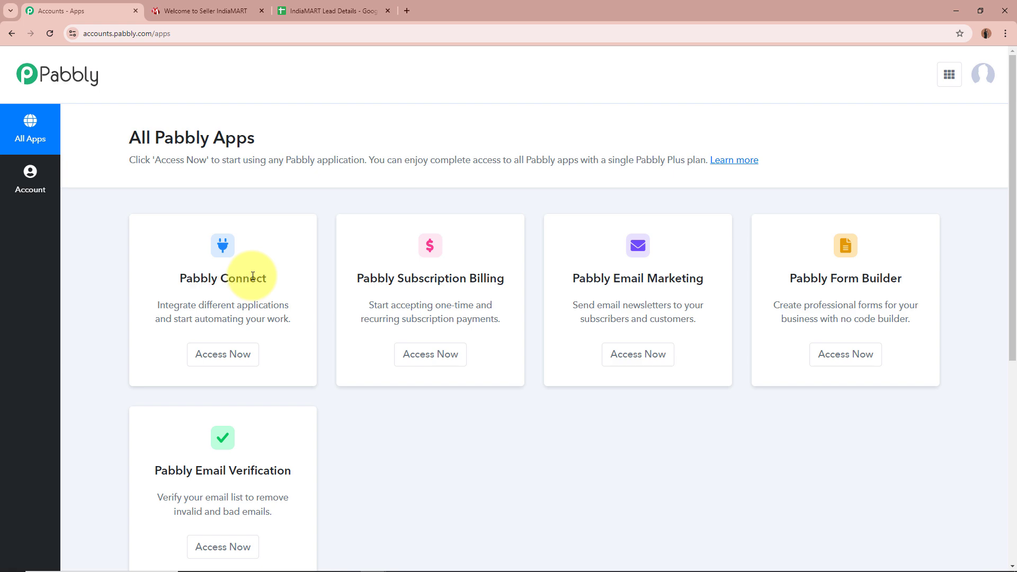
click(227, 360)
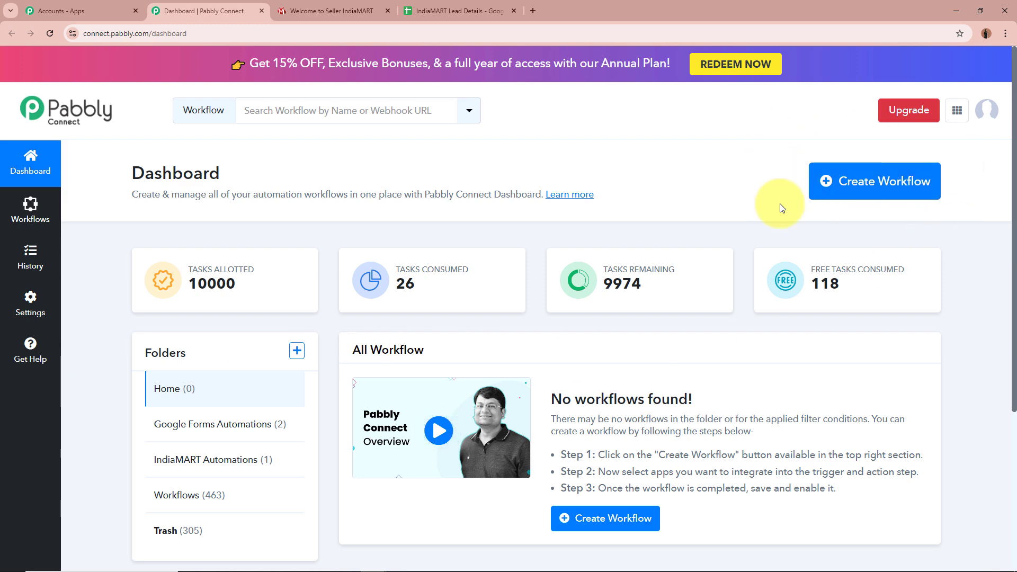
Start a new workflow named 'Add Online Store Management Software Business IndiaMART Enquiries in Google Sheets'
click(880, 196)
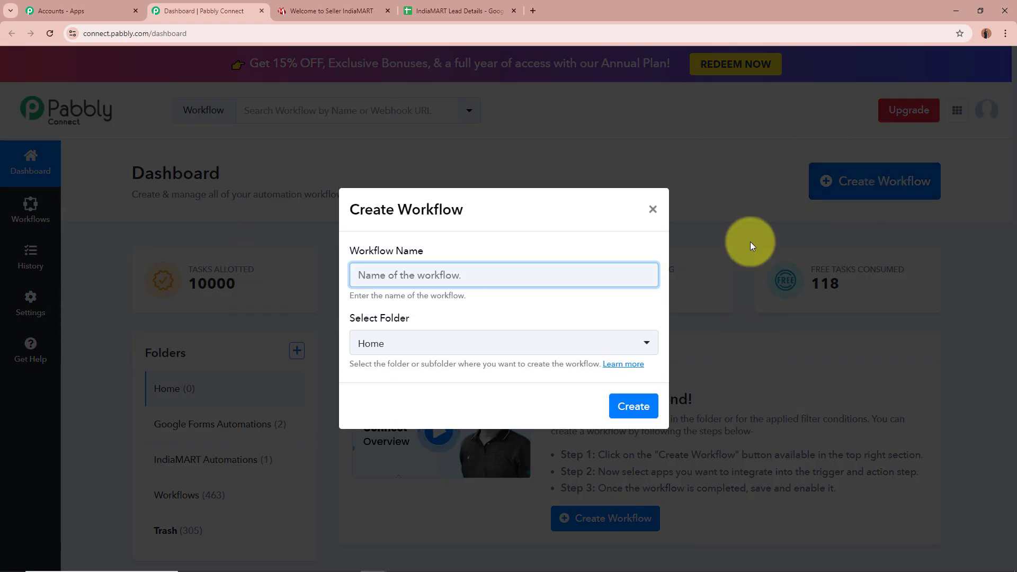
drag(348, 251, 458, 252)
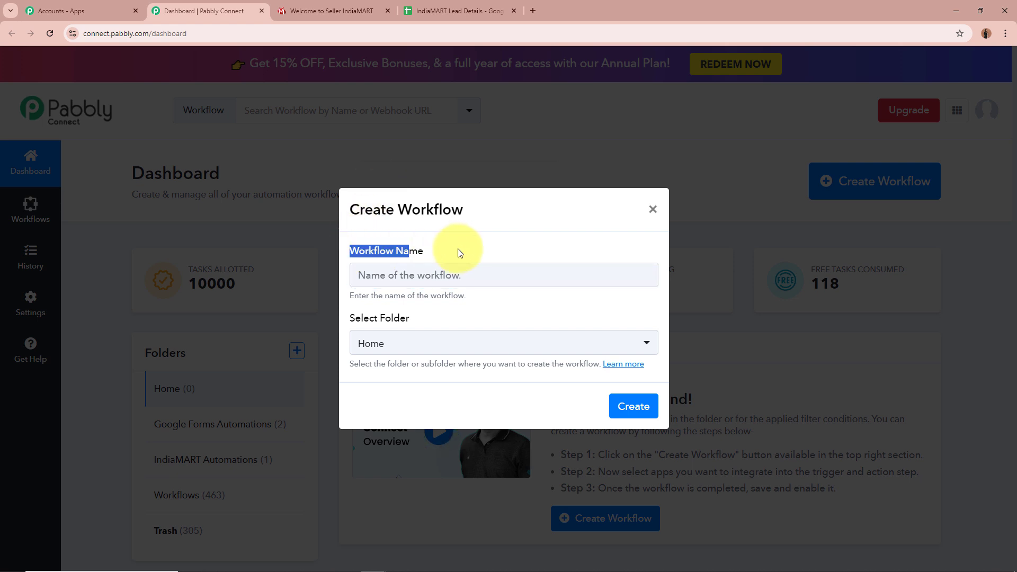
drag(350, 318, 426, 321)
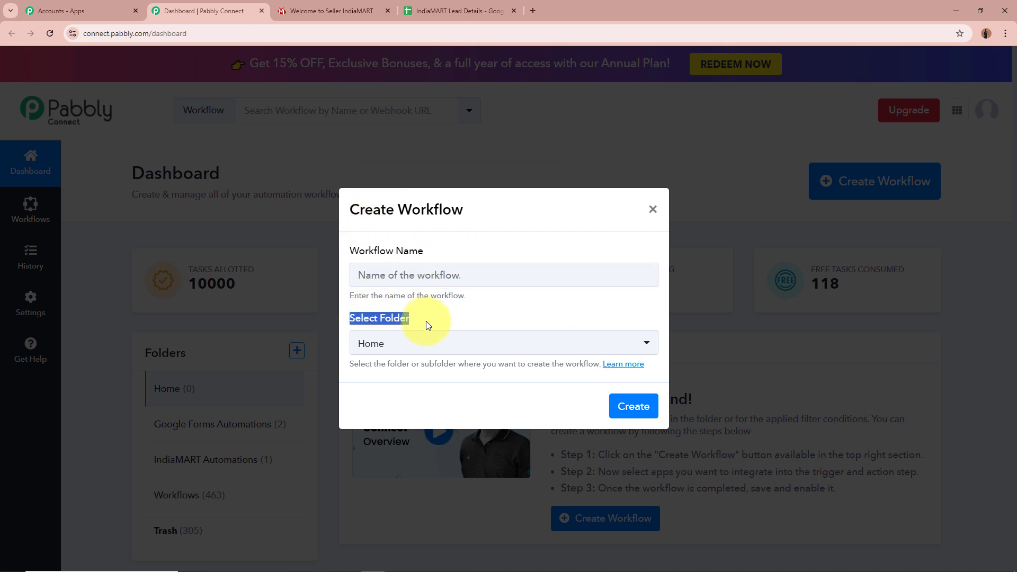
click(422, 281)
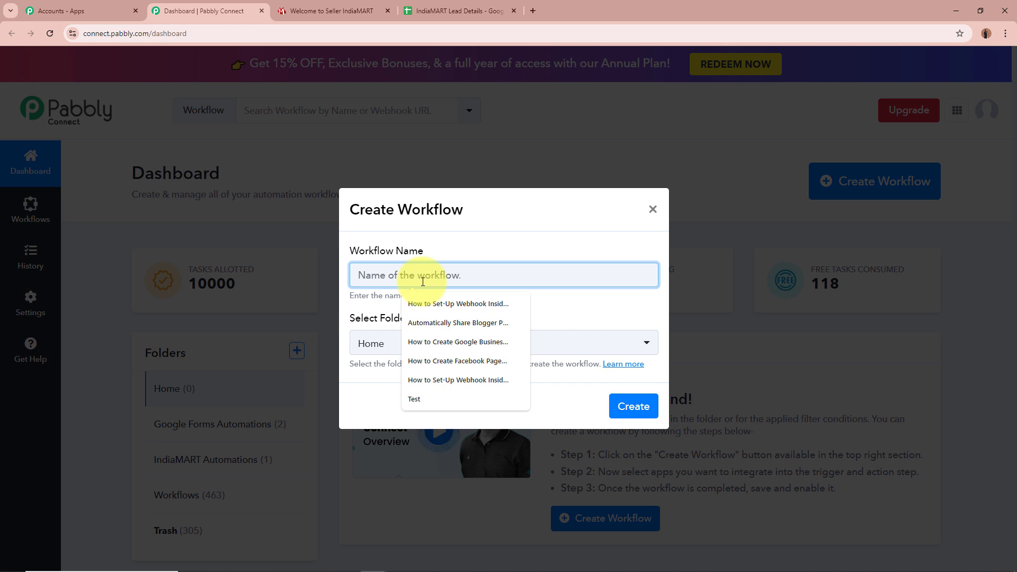
key(ctrl+v)
click(431, 311)
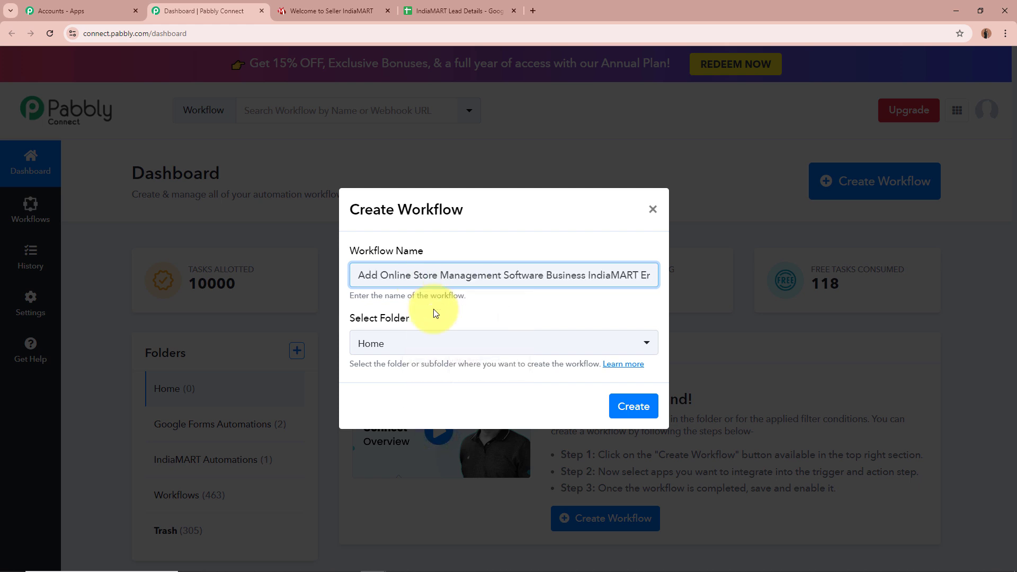
drag(415, 279, 646, 274)
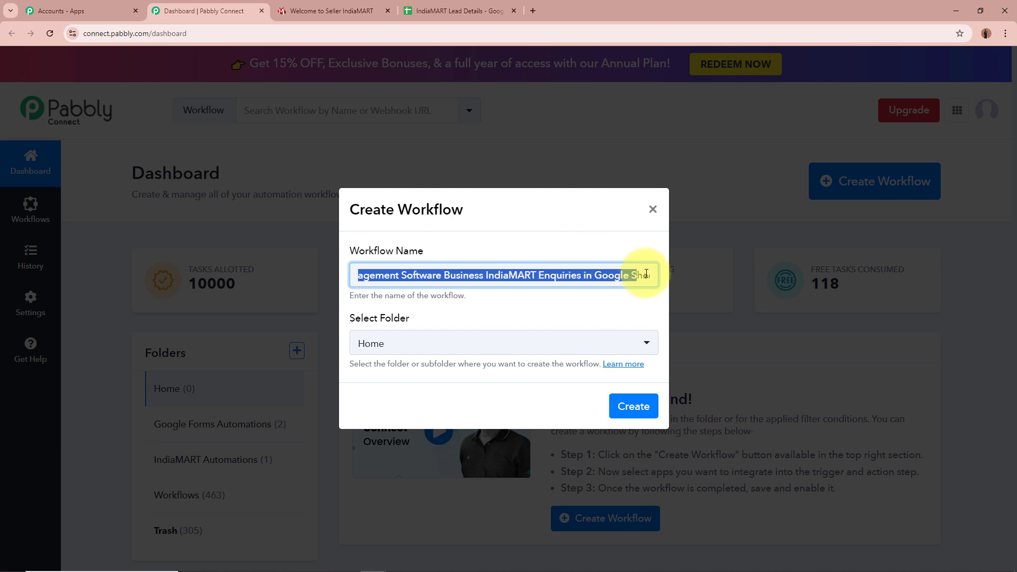
click(627, 295)
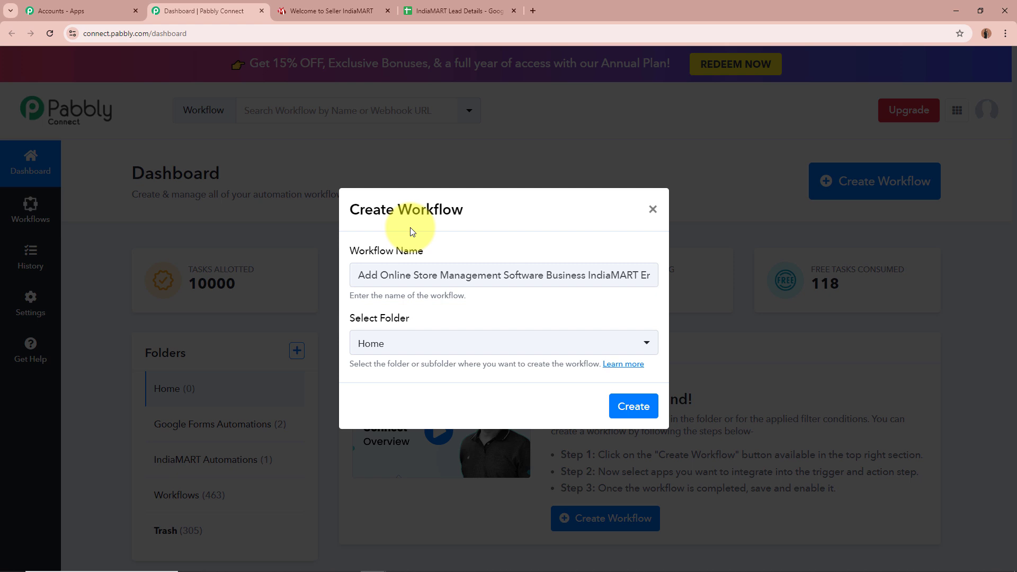
Place the new workflow in the IndiaMART Automations folder
drag(354, 319, 420, 322)
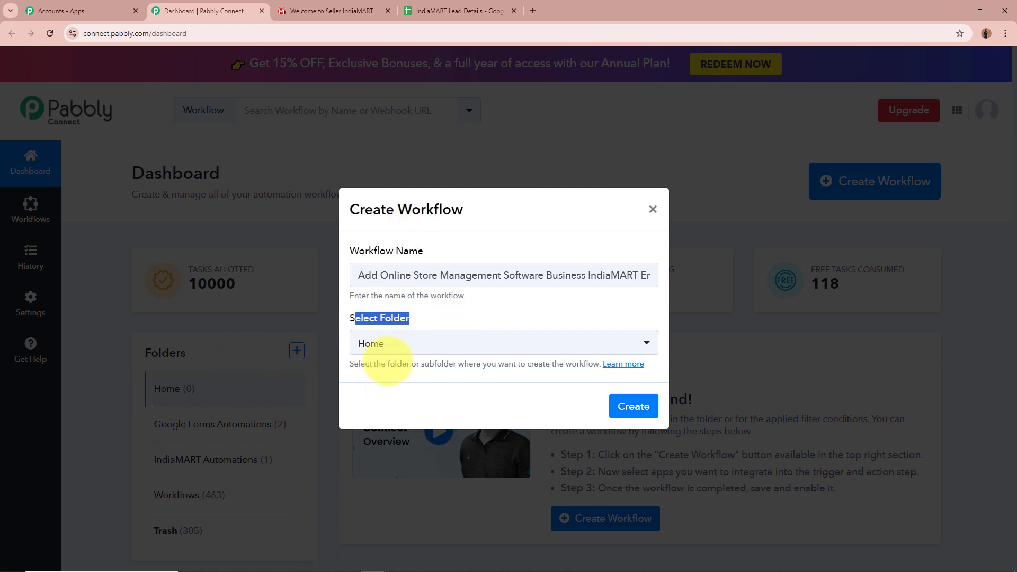
click(461, 317)
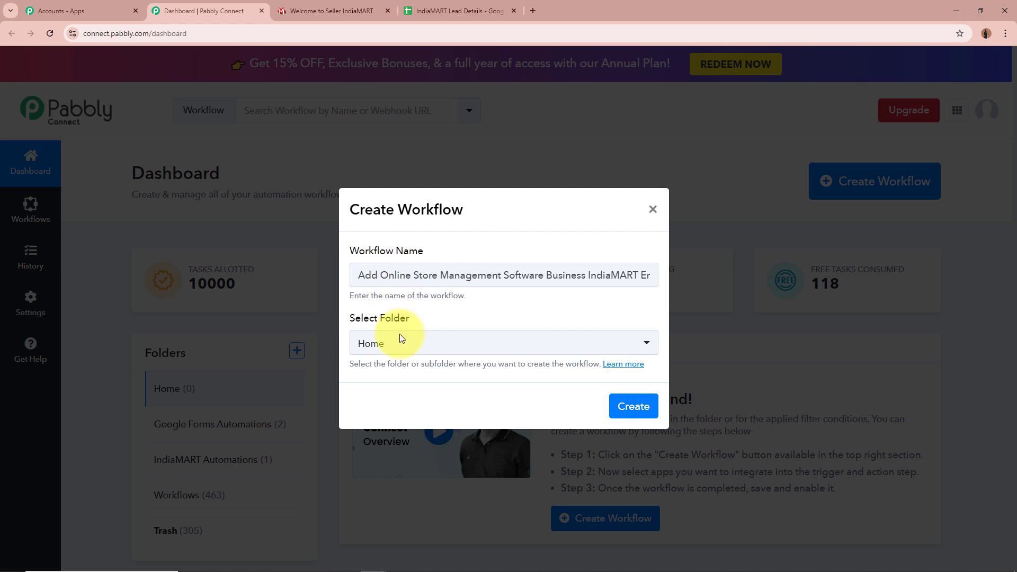
click(407, 355)
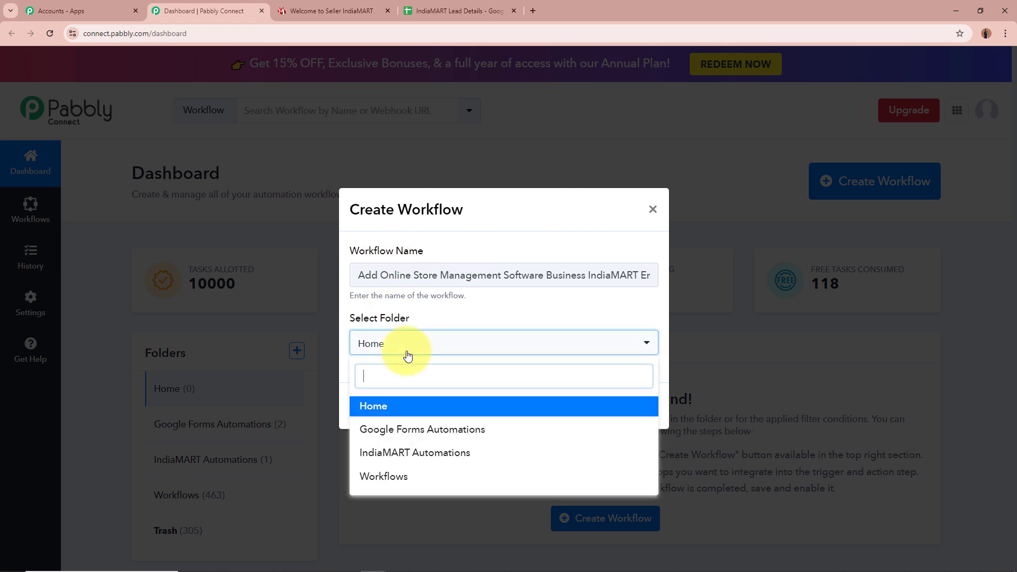
click(405, 453)
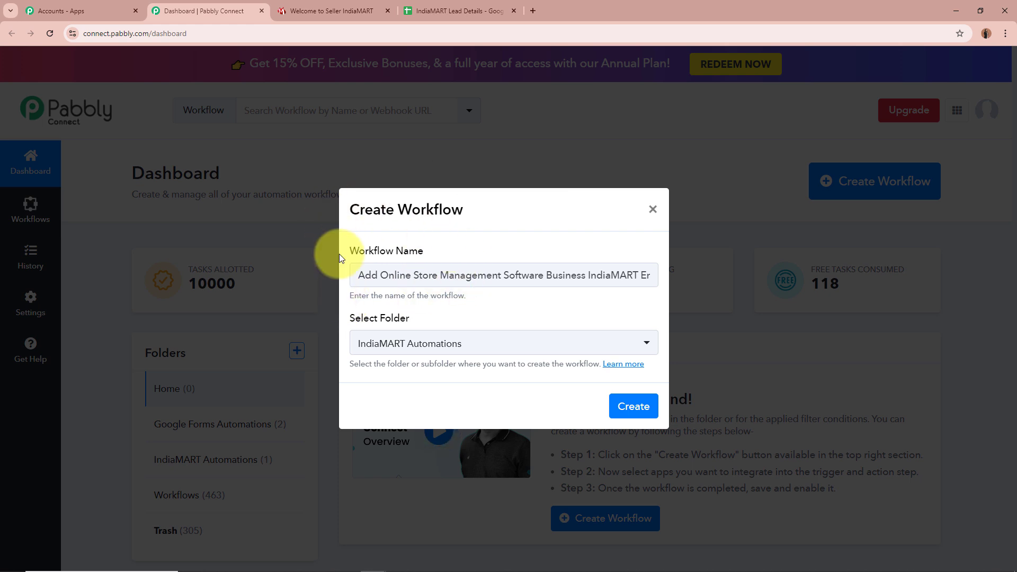
drag(348, 251, 479, 256)
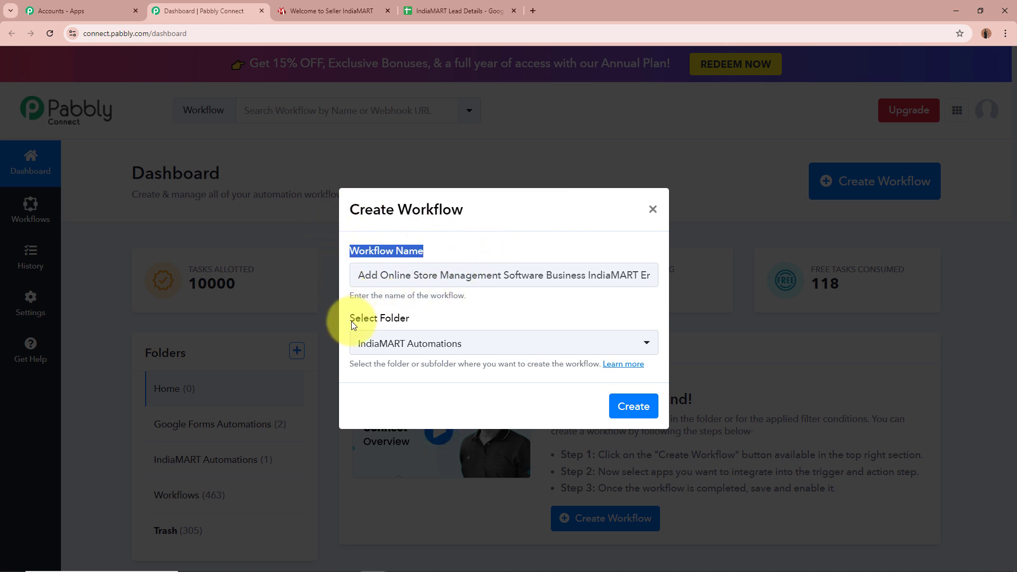
drag(351, 320, 504, 321)
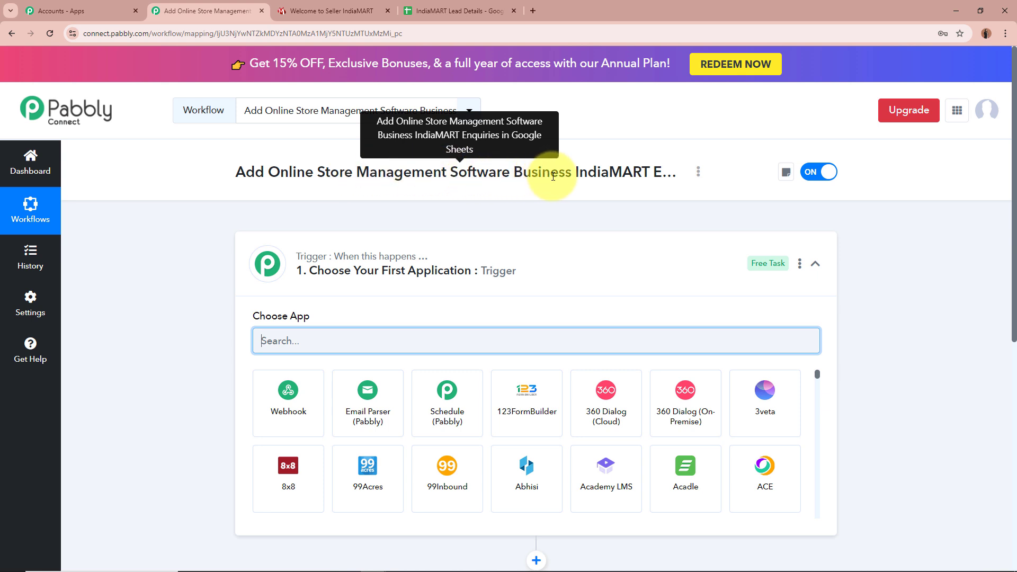
Set the trigger app to IndiaMART with New Leads as the trigger event
click(587, 273)
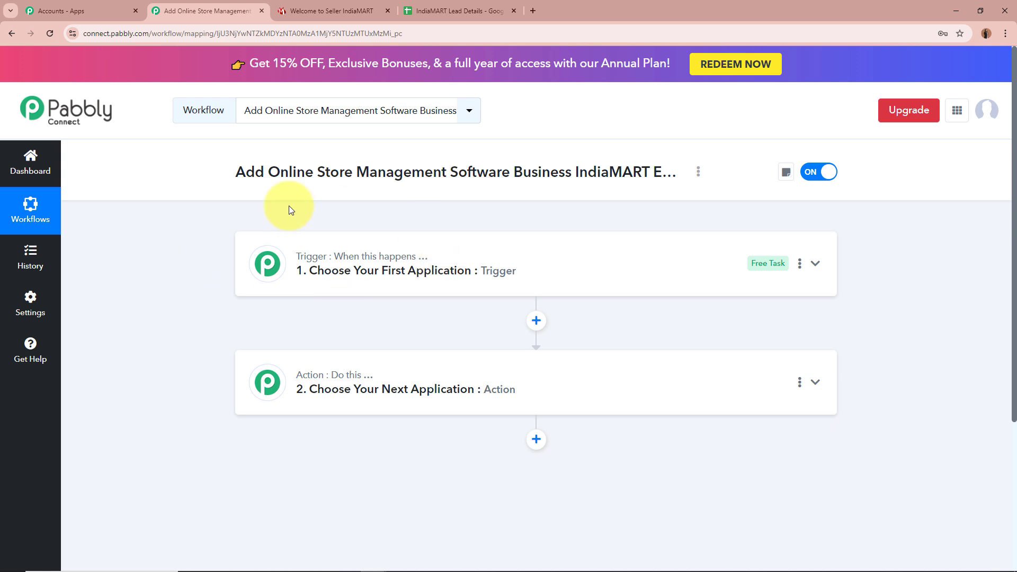
click(670, 266)
click(587, 331)
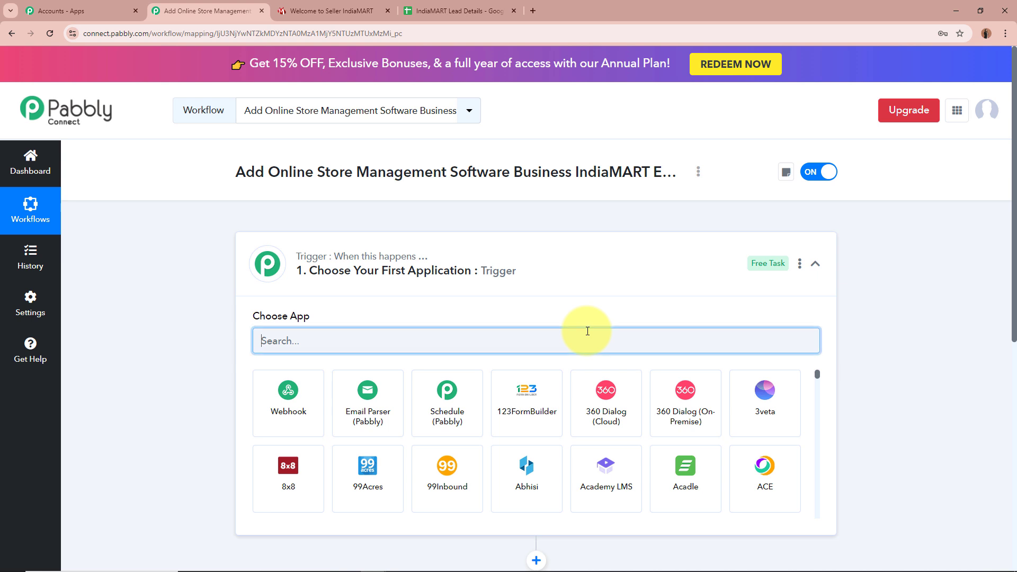
text(India)
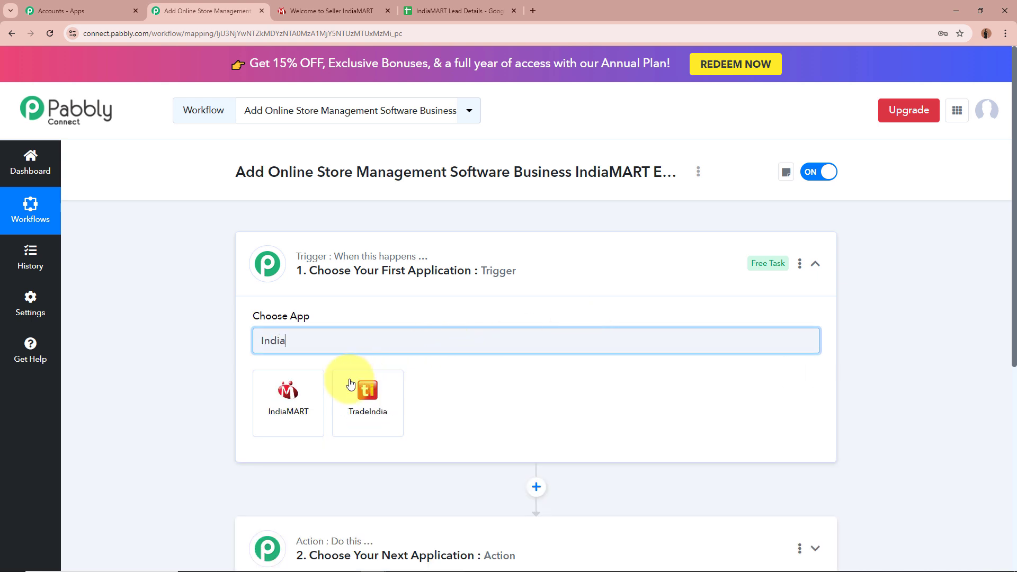
click(293, 401)
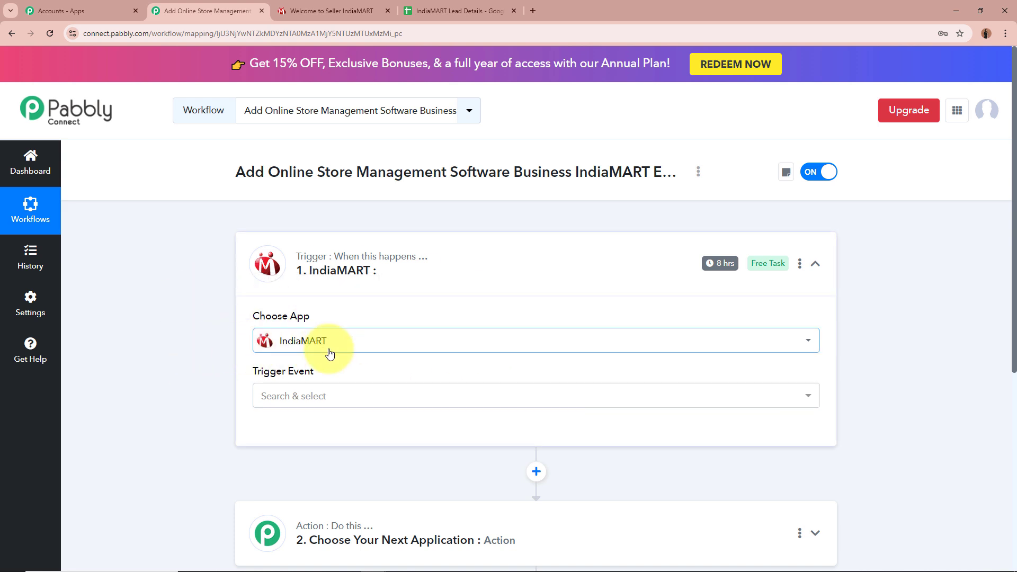
click(300, 413)
click(318, 458)
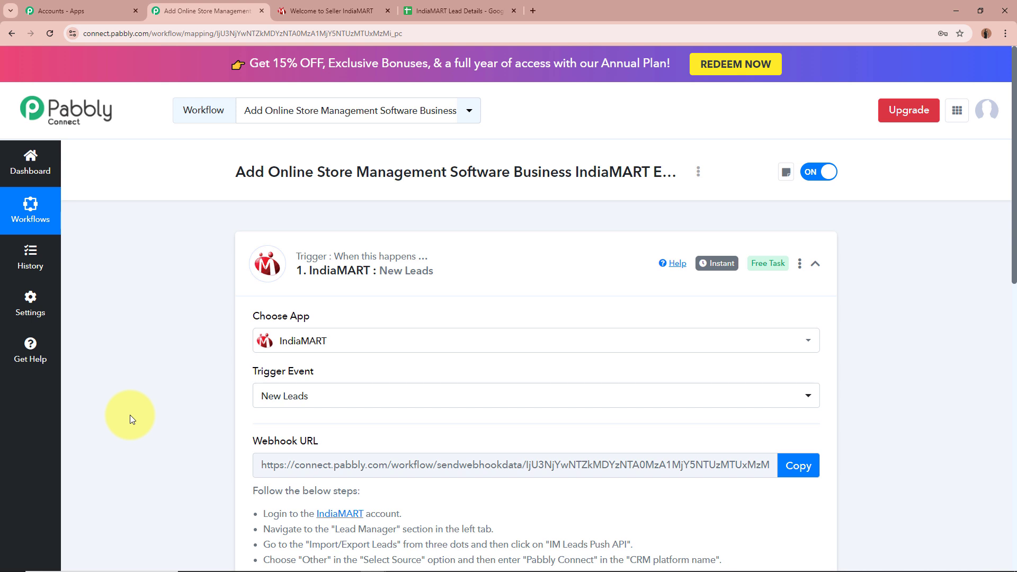
Copy the New Leads webhook URL and start capturing the webhook response
scroll(138, 403, down, 1)
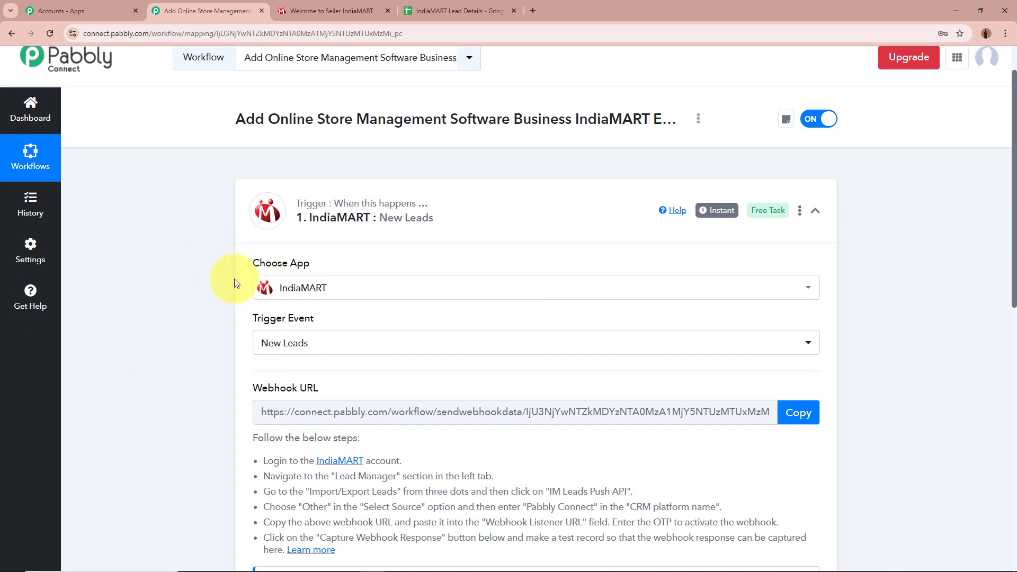
scroll(202, 332, down, 2)
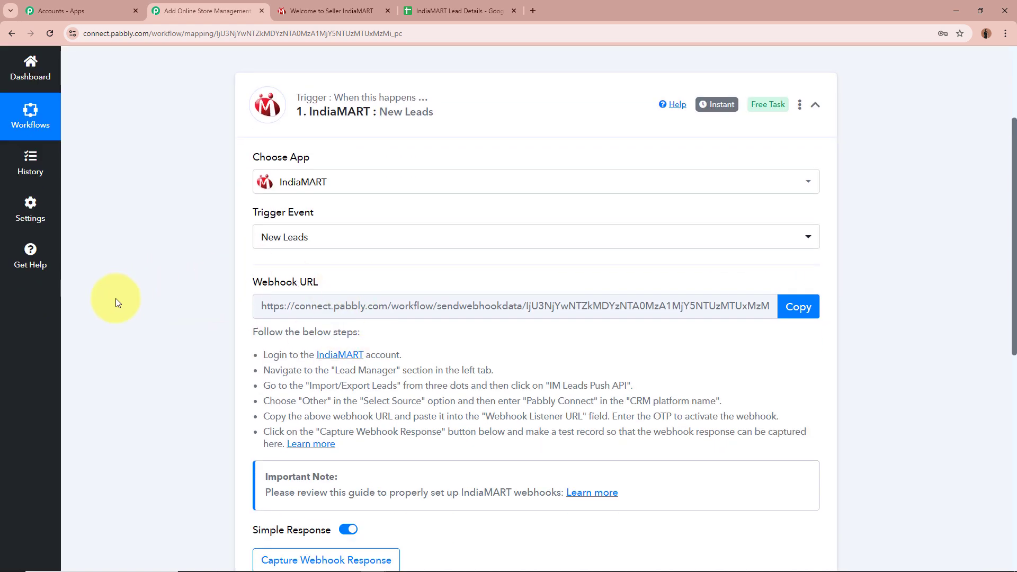
drag(249, 282, 423, 278)
click(188, 303)
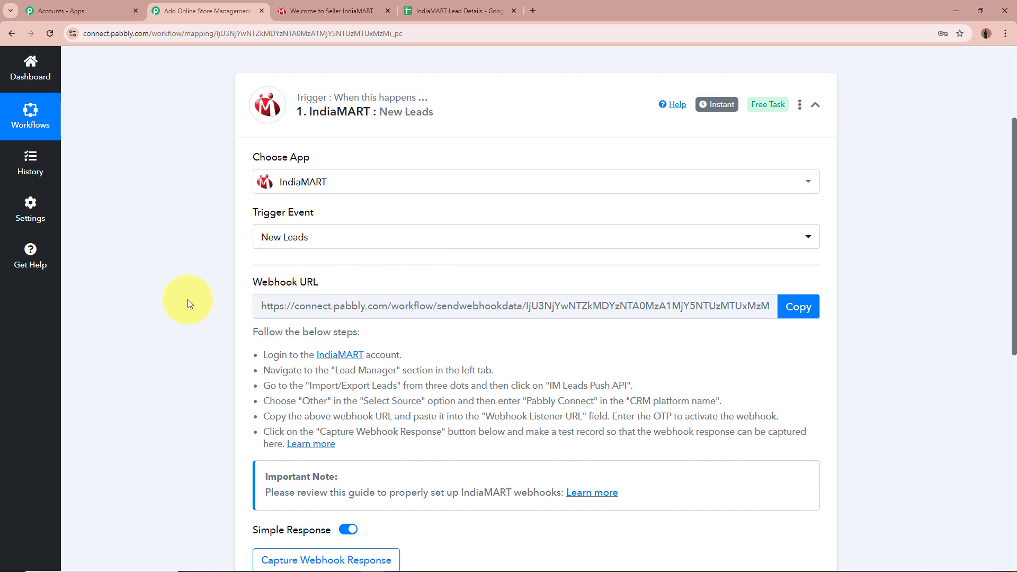
drag(254, 329, 335, 425)
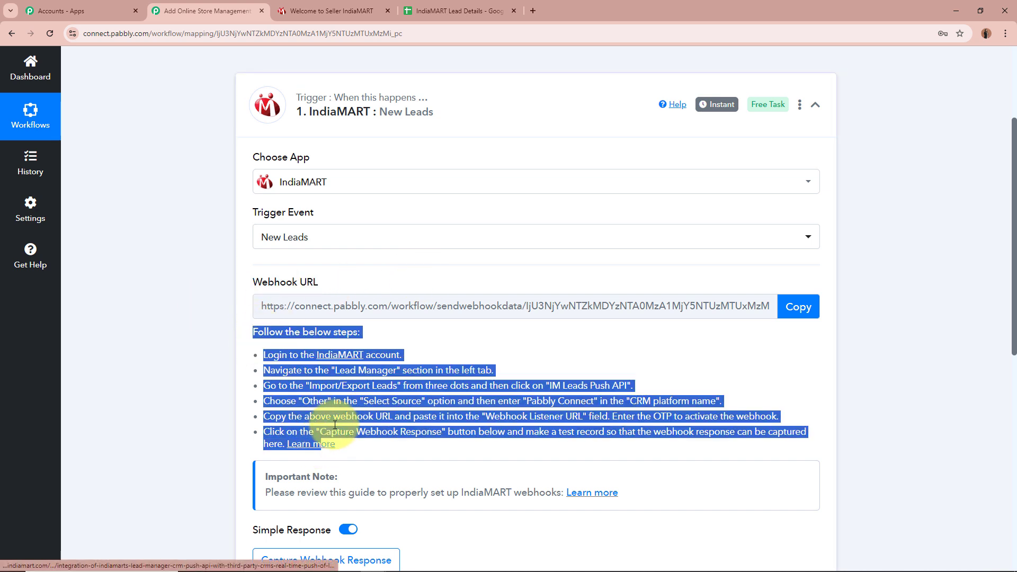
click(335, 425)
click(801, 310)
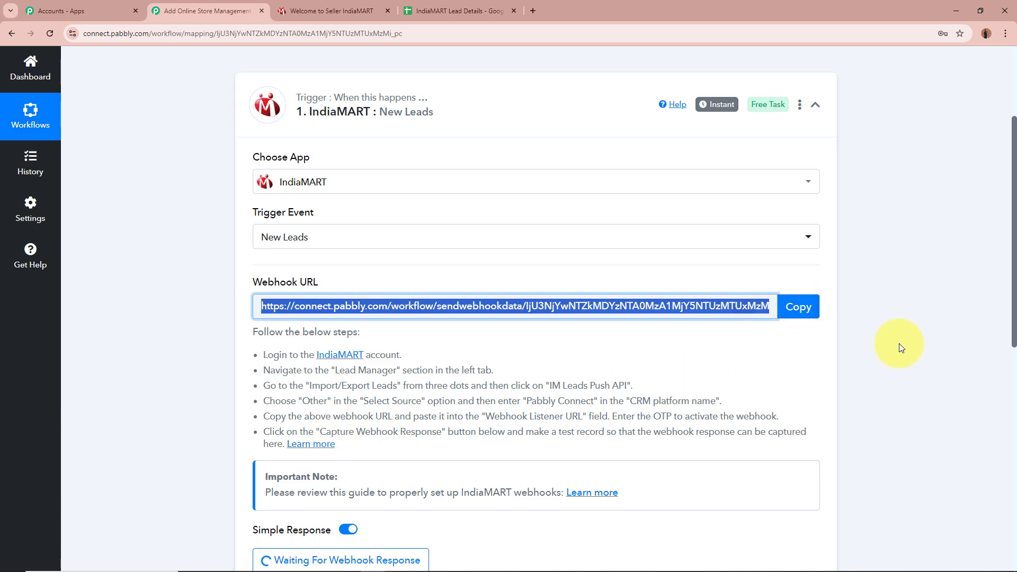
scroll(899, 336, up, 3)
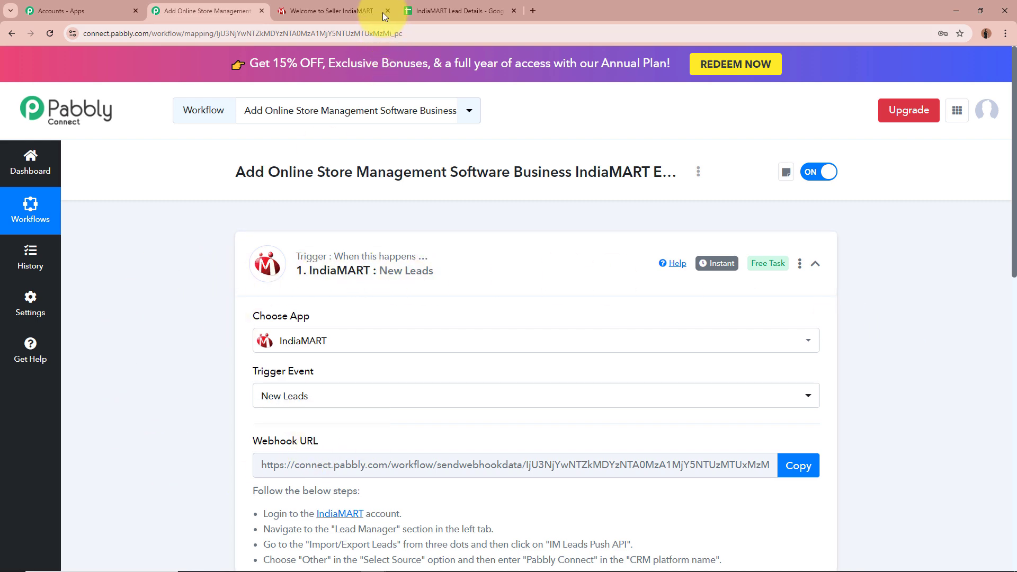
click(339, 11)
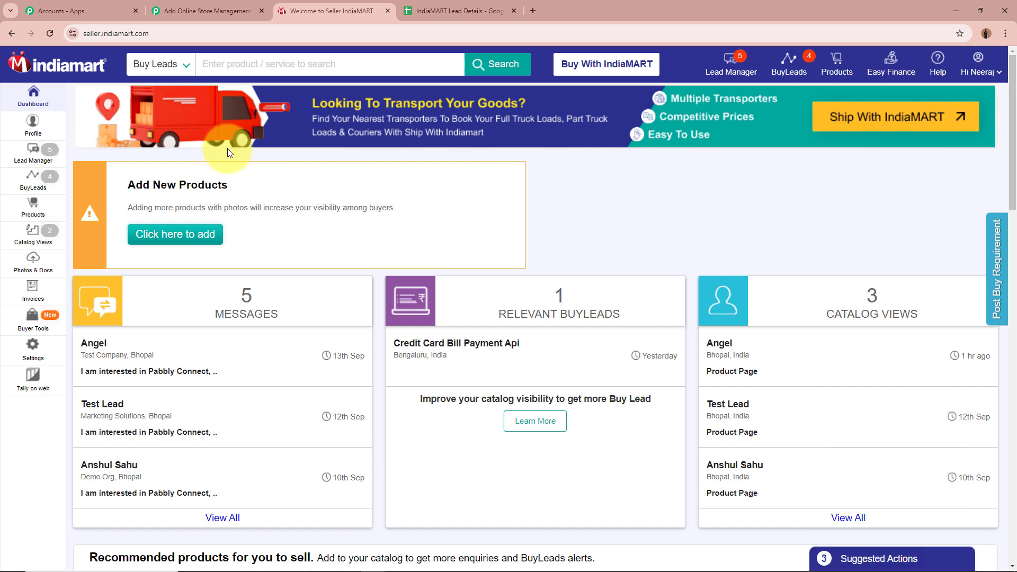
Open Push API from the Lead Manager's Import / Export Leads menu
click(29, 162)
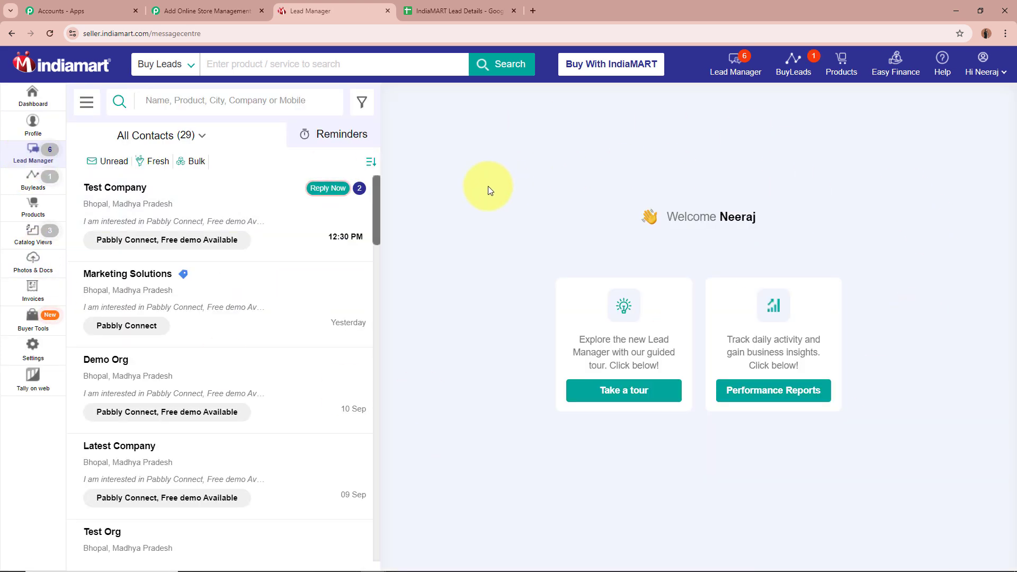
click(90, 114)
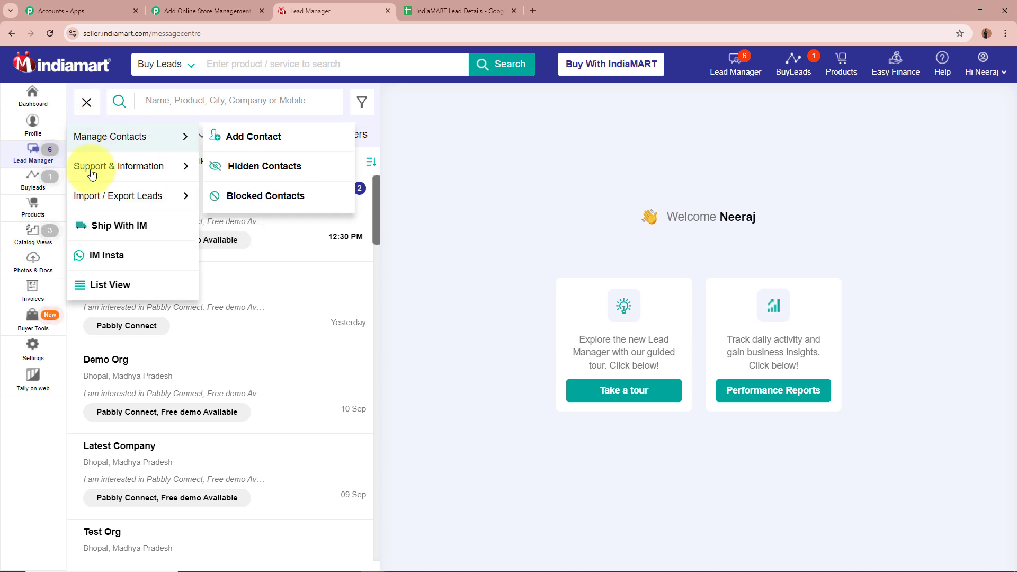
mouse_move(109, 199)
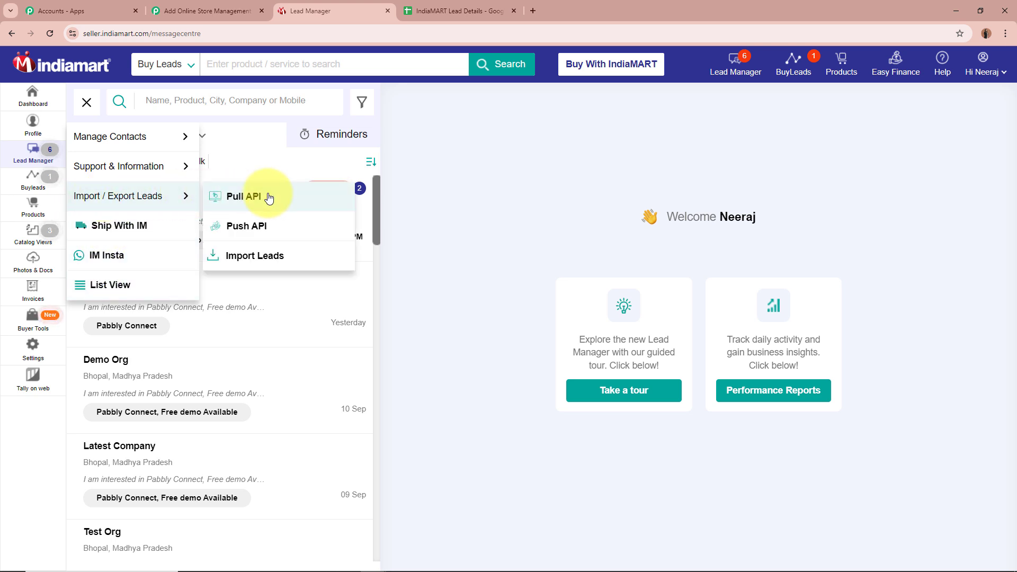
click(270, 226)
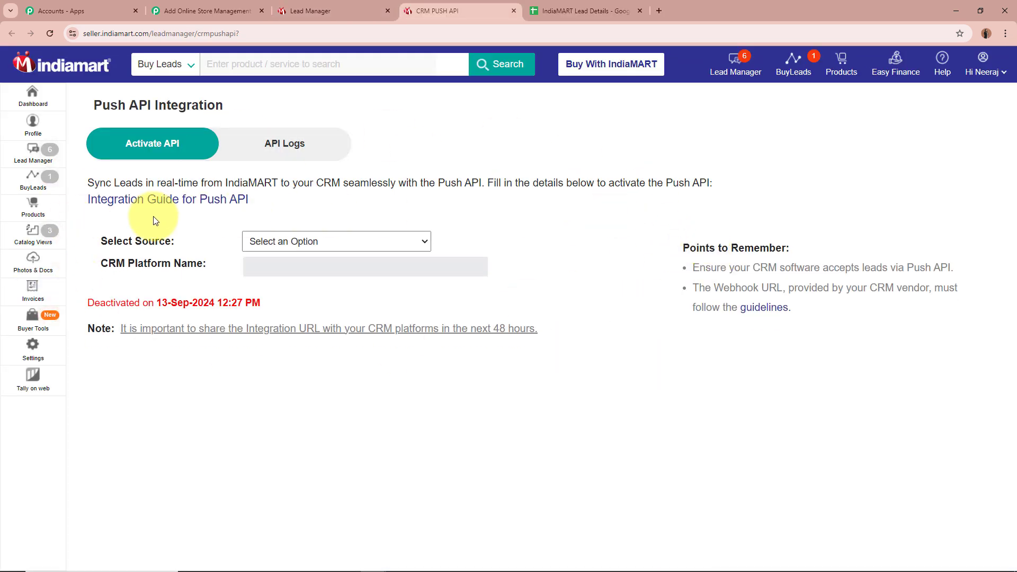
Choose Other as the lead source and enter 'Pabbly Connect' as the CRM platform name
drag(101, 241, 194, 244)
click(335, 241)
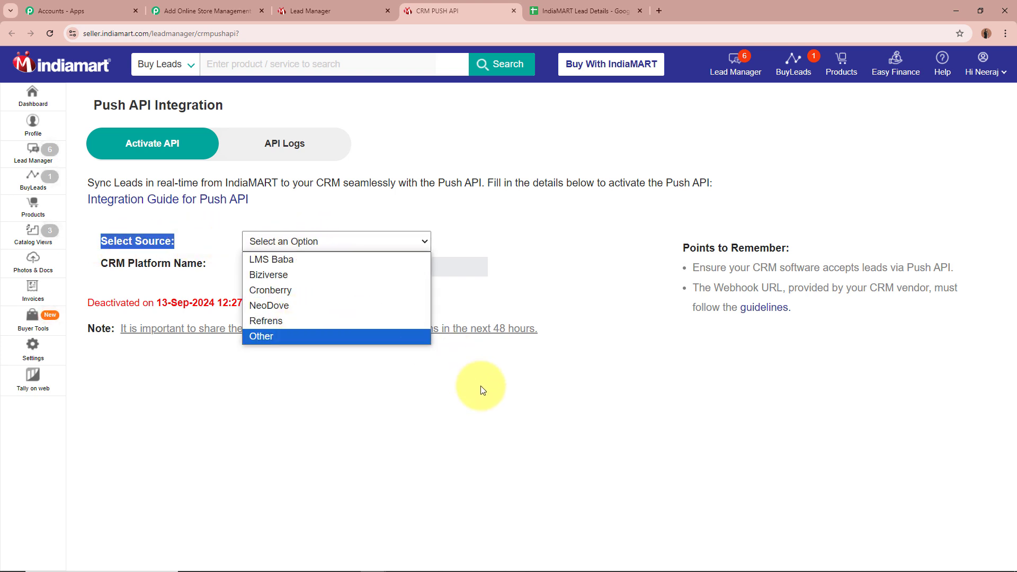
click(294, 337)
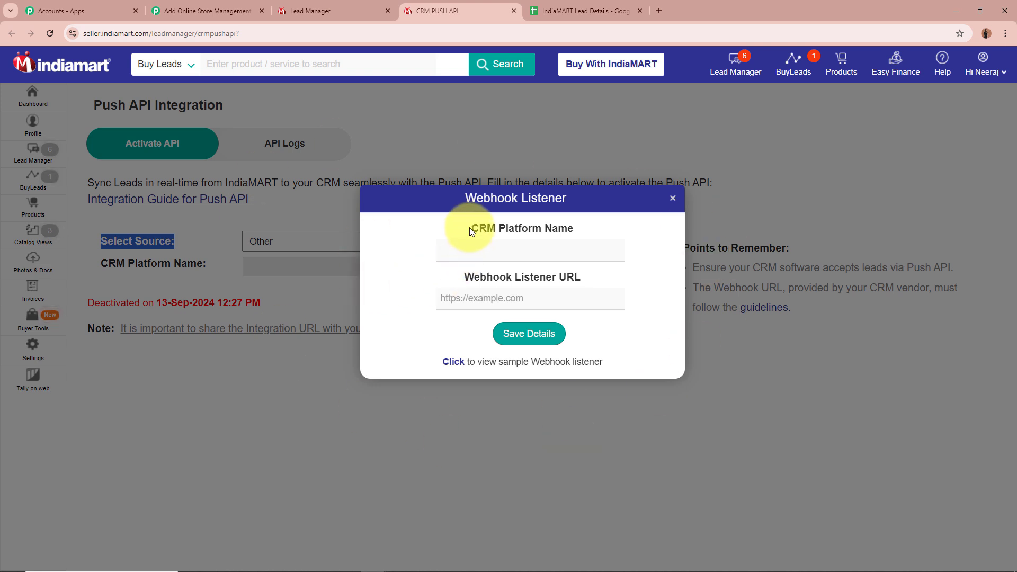
drag(470, 231, 629, 228)
click(586, 254)
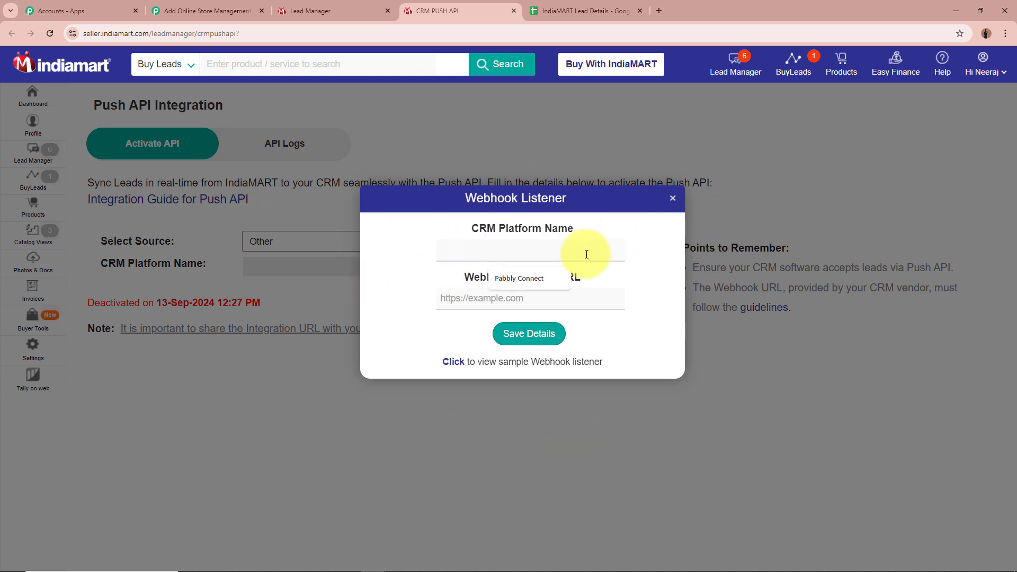
text(Pabbly Connect)
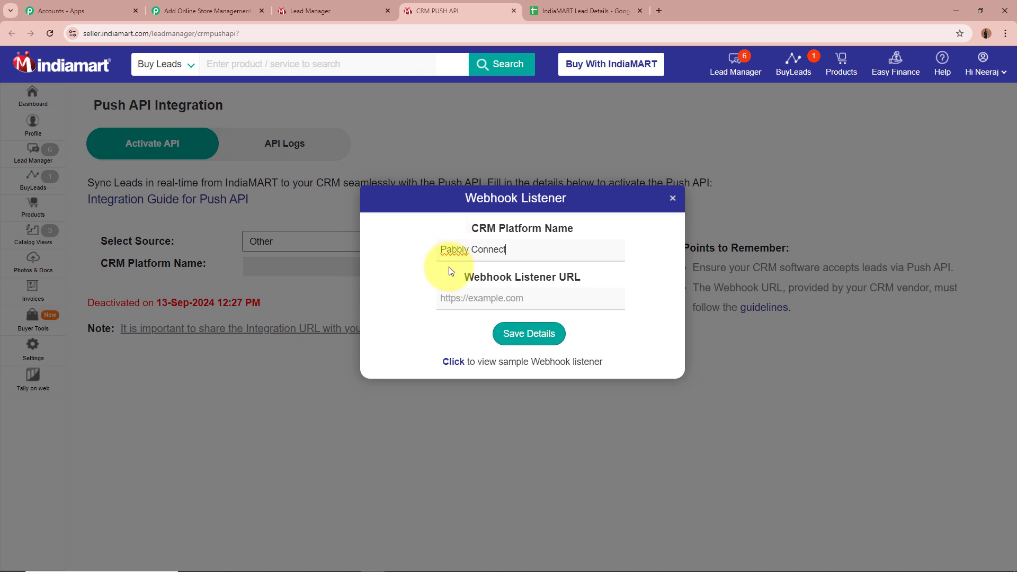
Paste the Pabbly webhook URL as the listener URL and save the details
click(544, 298)
key(ctrl+v)
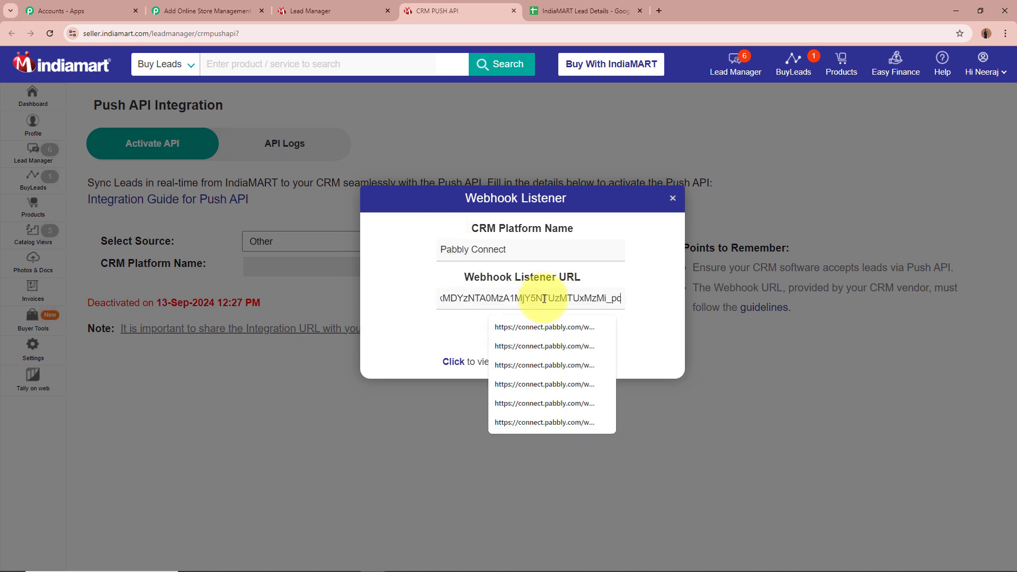
click(634, 293)
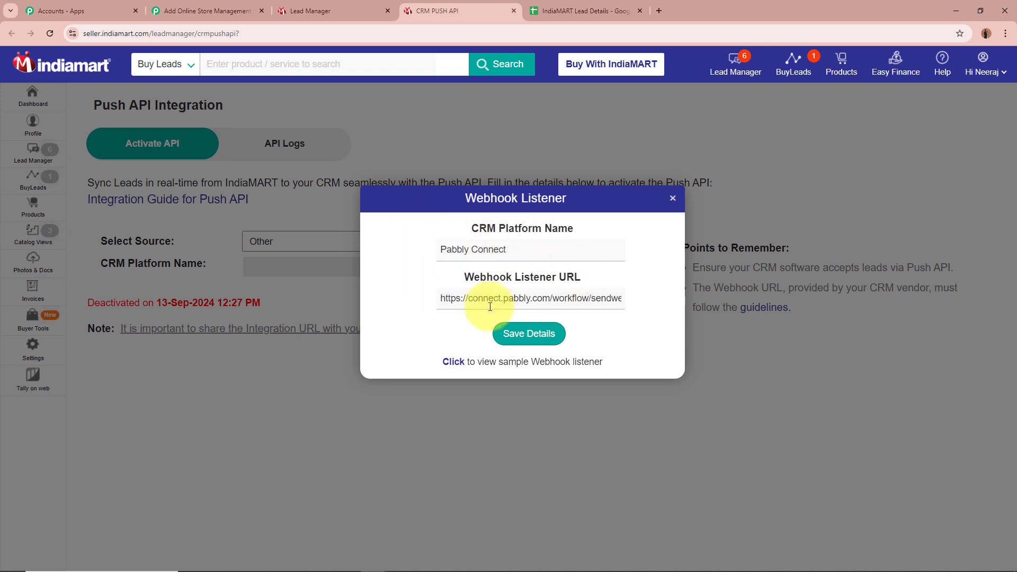
click(551, 336)
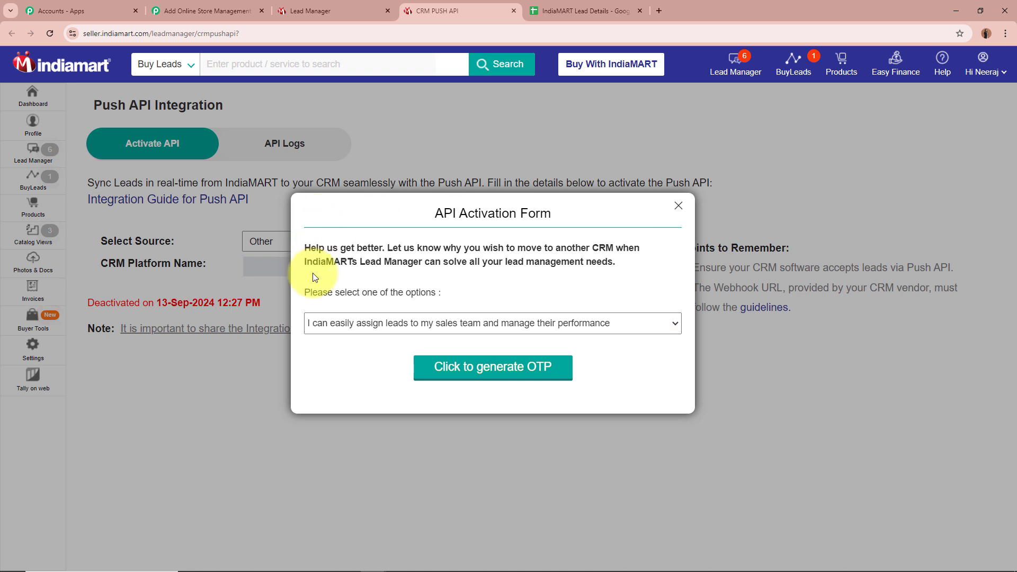
Pick the assign-leads-to-sales-team reason, verify with the one-time code, and return to Pabbly
click(395, 327)
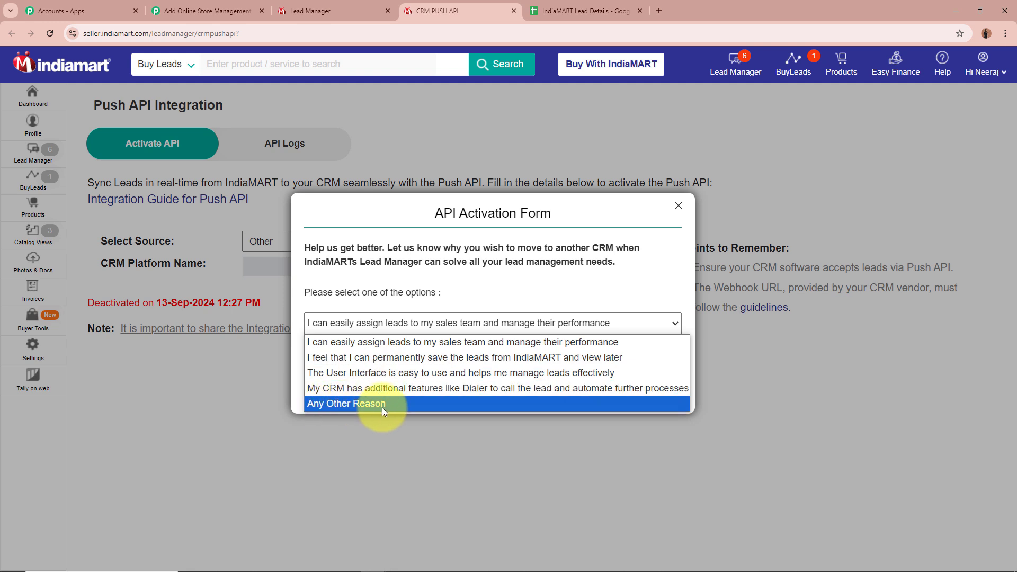
click(433, 343)
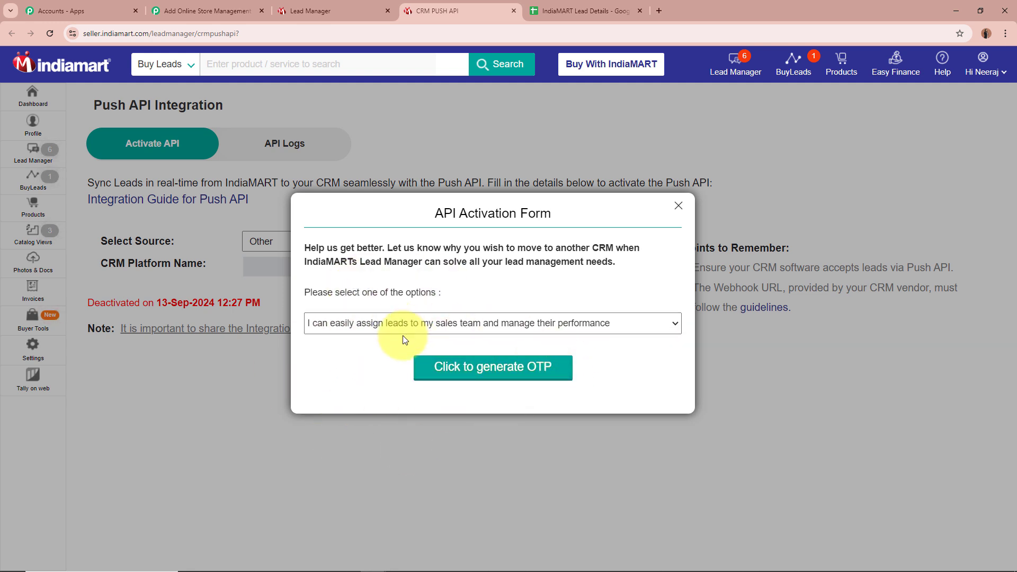
click(526, 376)
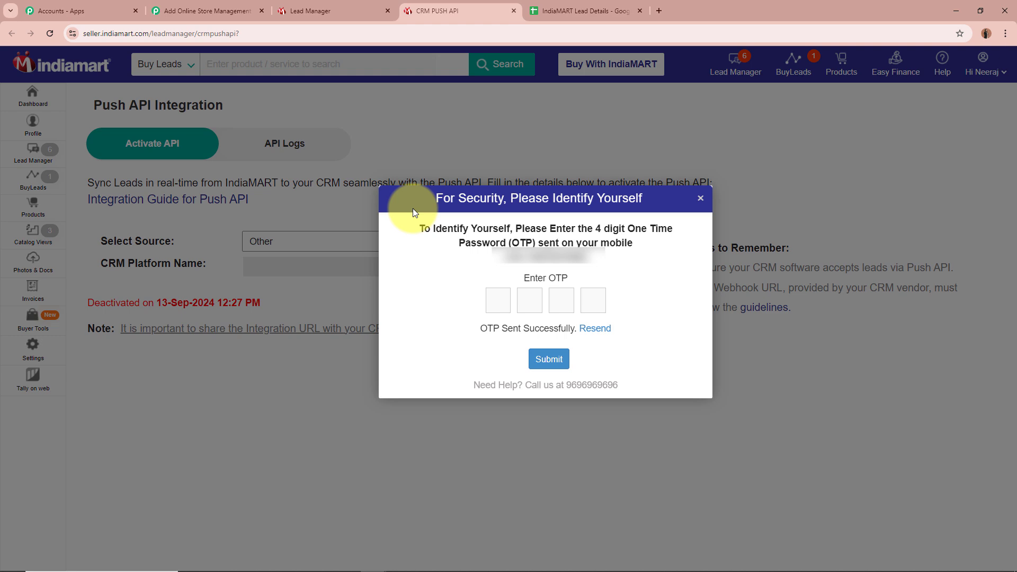
click(496, 301)
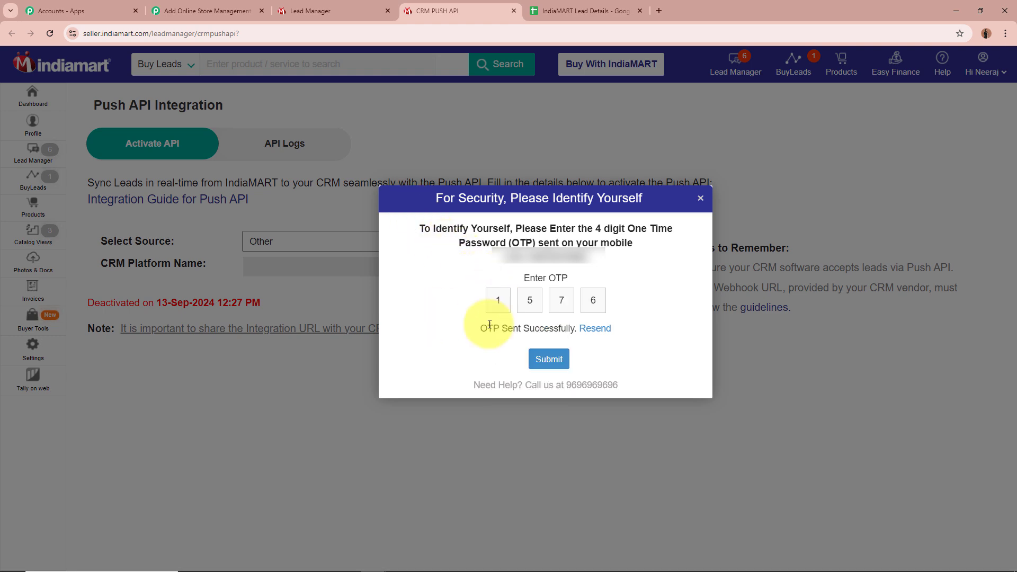
click(549, 359)
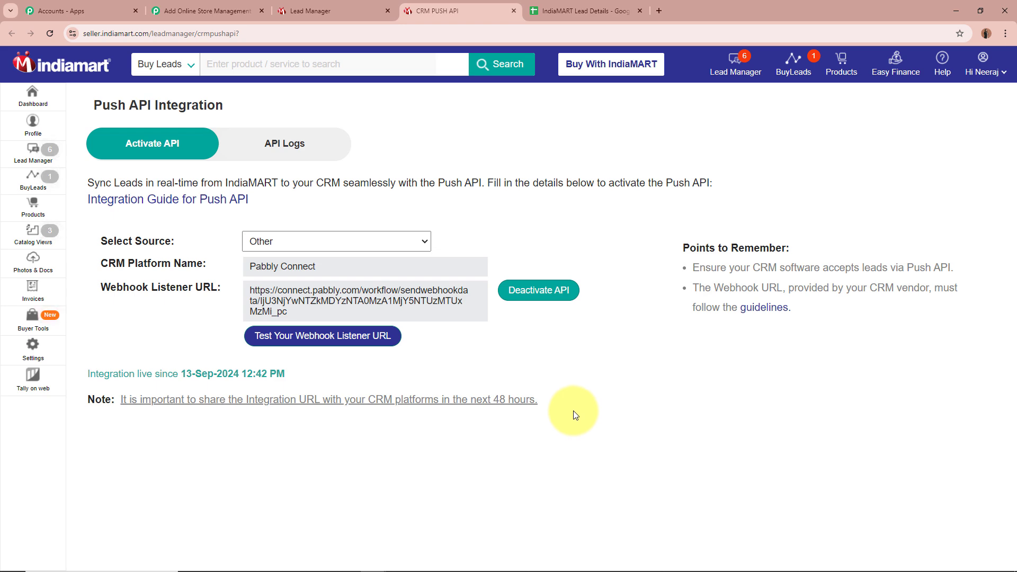
click(212, 10)
scroll(195, 352, down, 8)
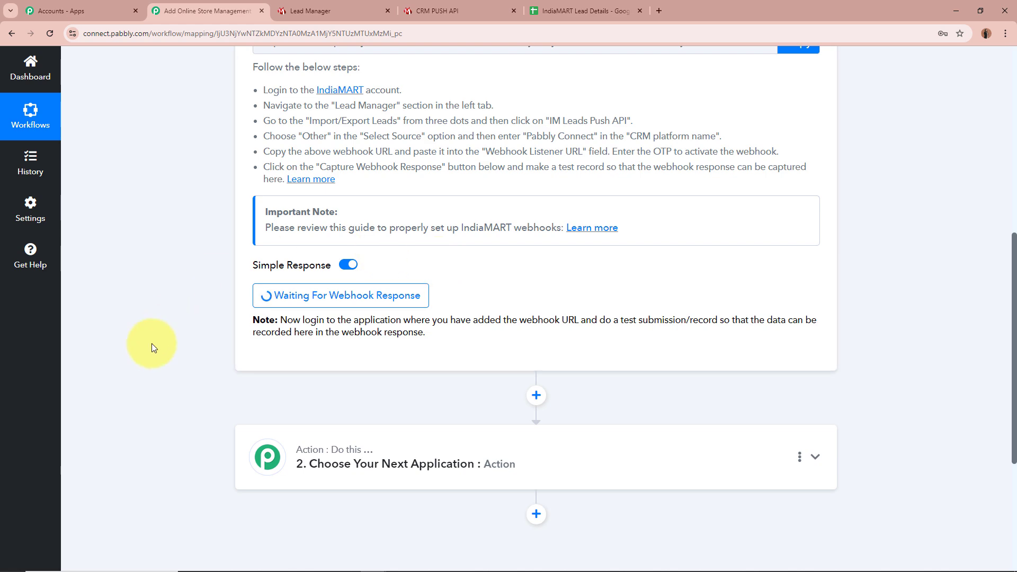
Review the waiting webhook trigger, then switch to the incognito IndiaMART window
scroll(152, 344, up, 8)
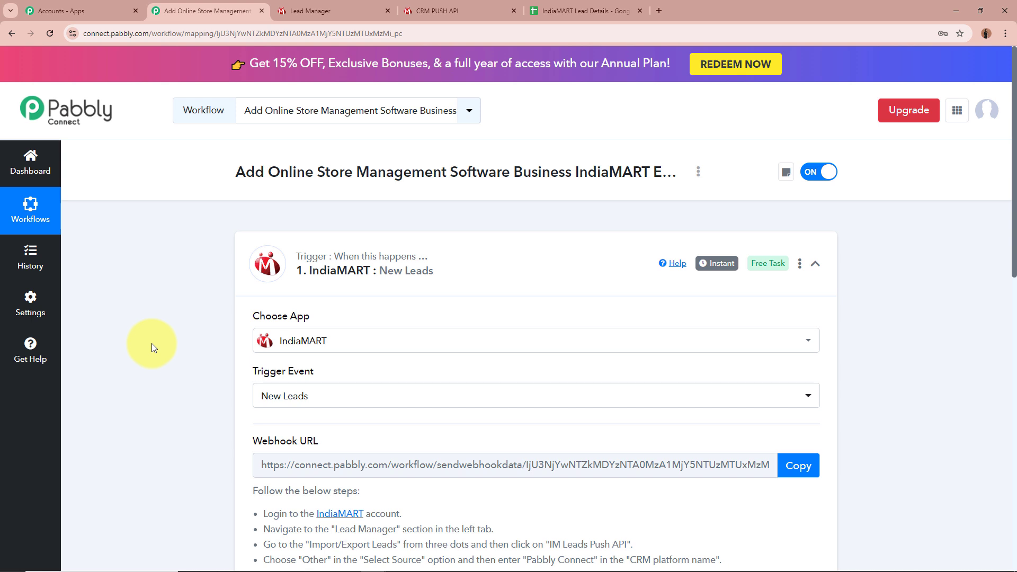
key(alt+Tab)
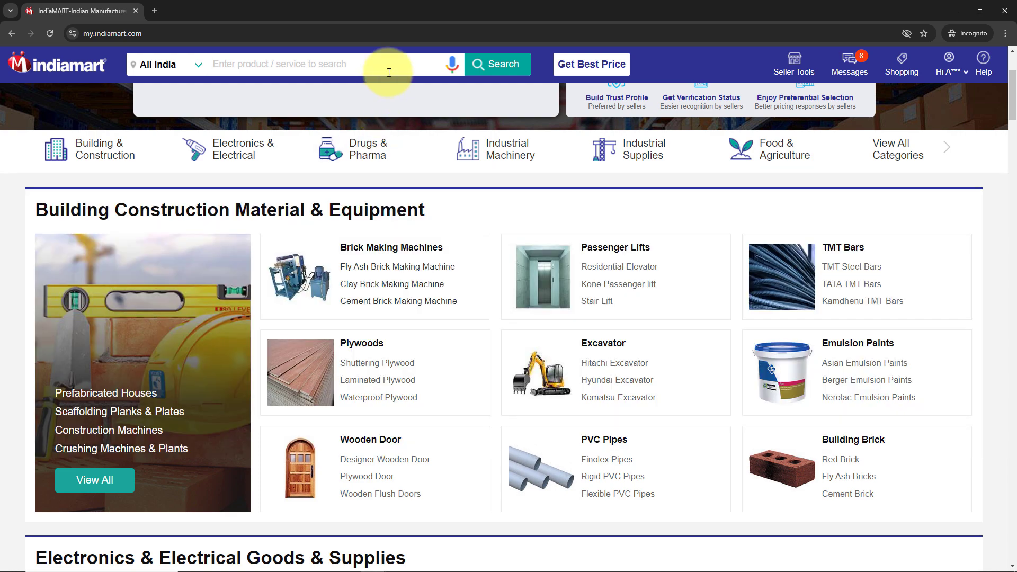
Search for Magnet Brains Software Technology and paste a 50 Smart LED TV enquiry to its seller
text(Manget B)
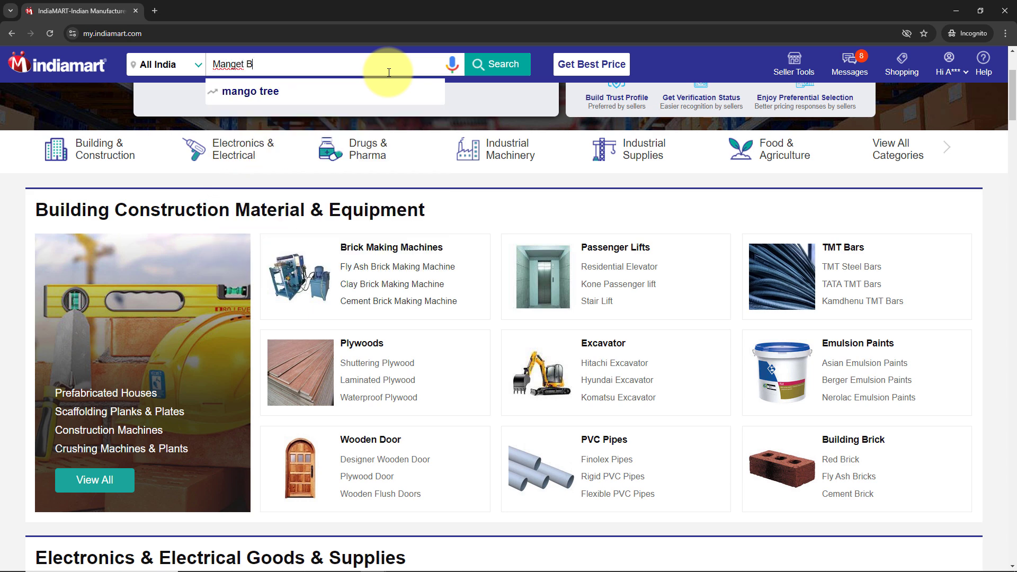
text(ari)
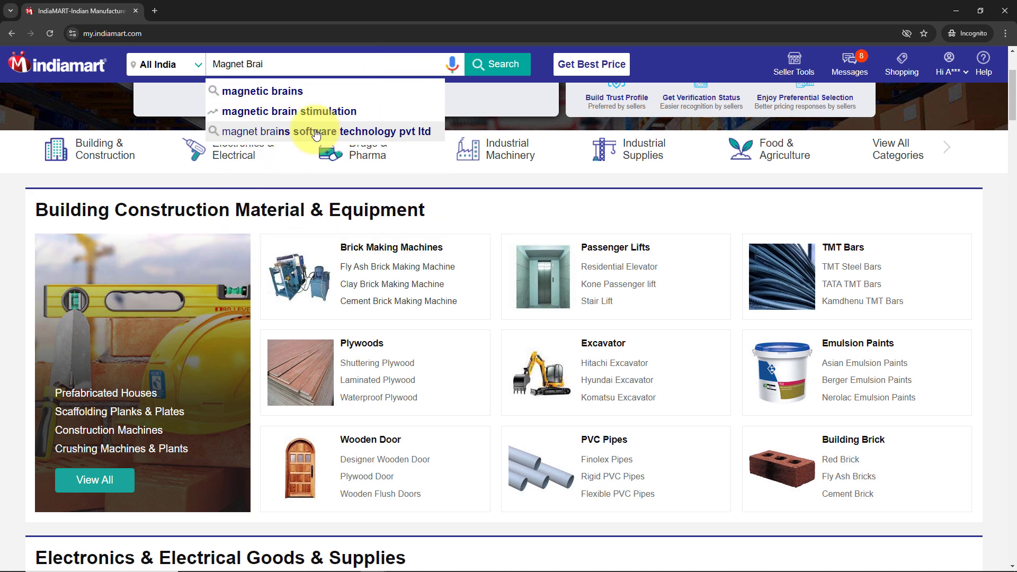
click(316, 133)
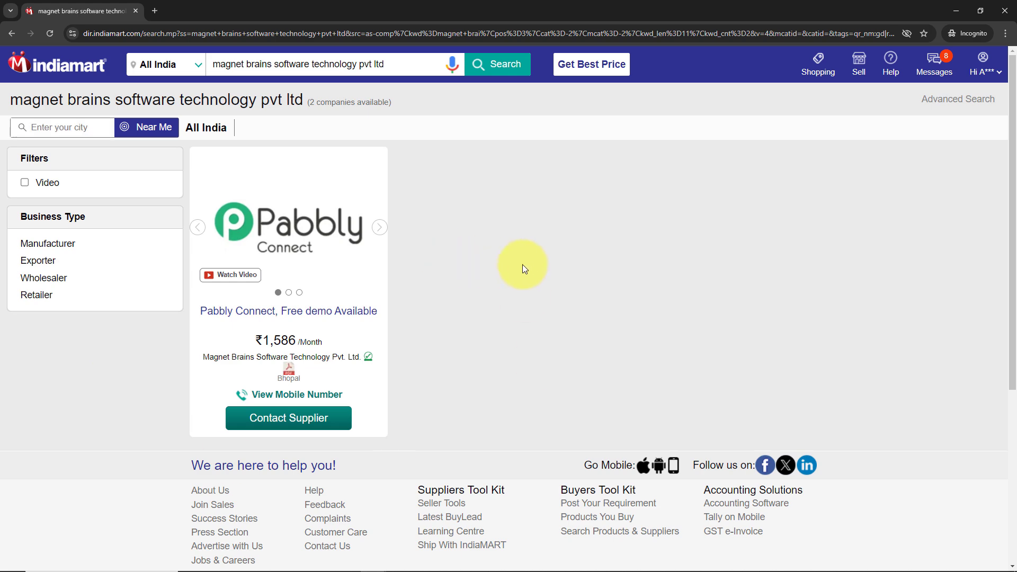
click(286, 418)
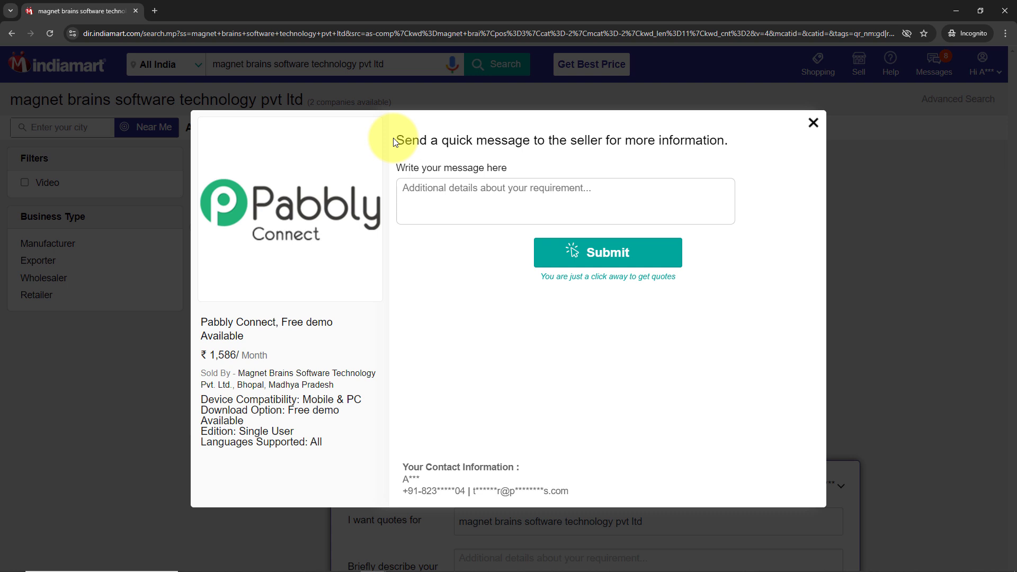
click(421, 178)
text(Hello, I am interested in purchasing 50 units of 50-inch Smart LED TVs for my retail store. Could you please confirm if these are in stock and provide pricing details? Also, do you offer any bulk discounts? Looking forward to your response.)
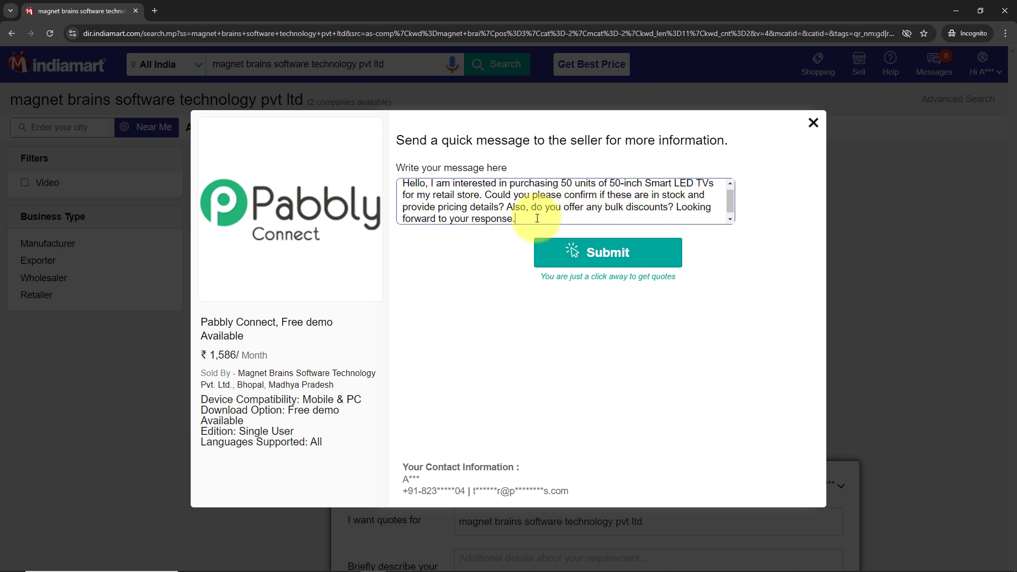
scroll(455, 198, up, 1)
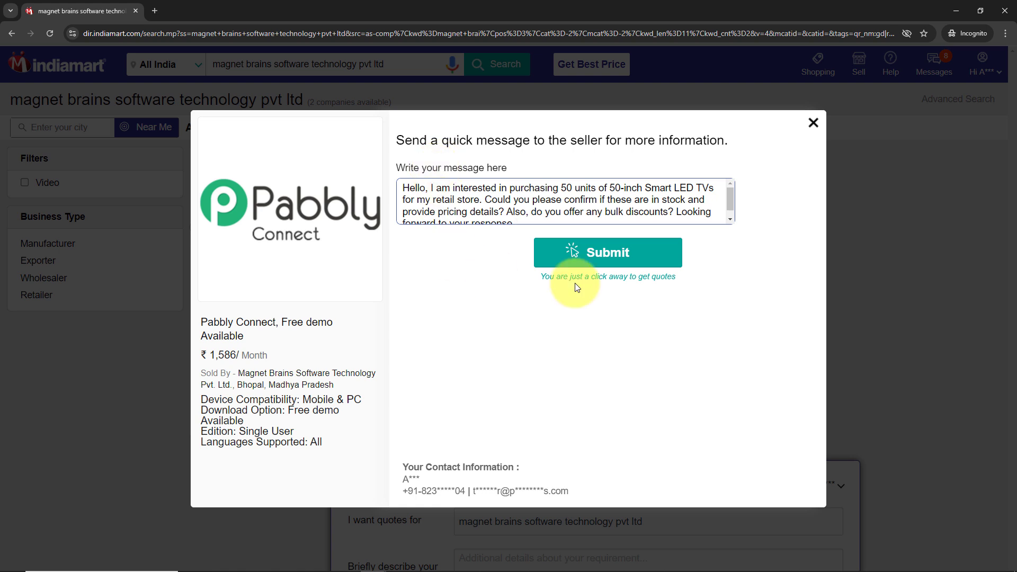
Send the enquiry with a GST number and close the thank-you confirmation
click(620, 257)
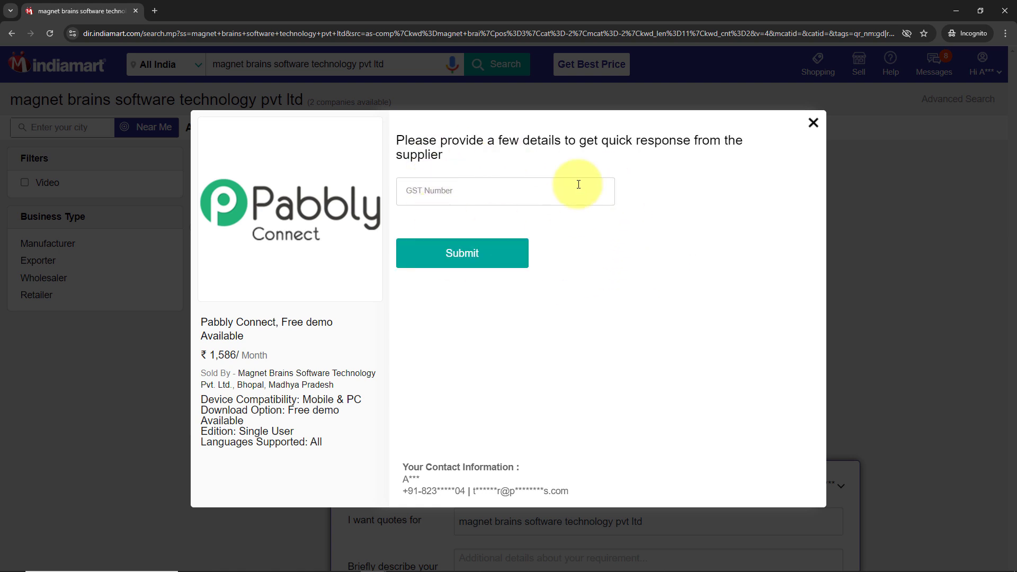
click(444, 188)
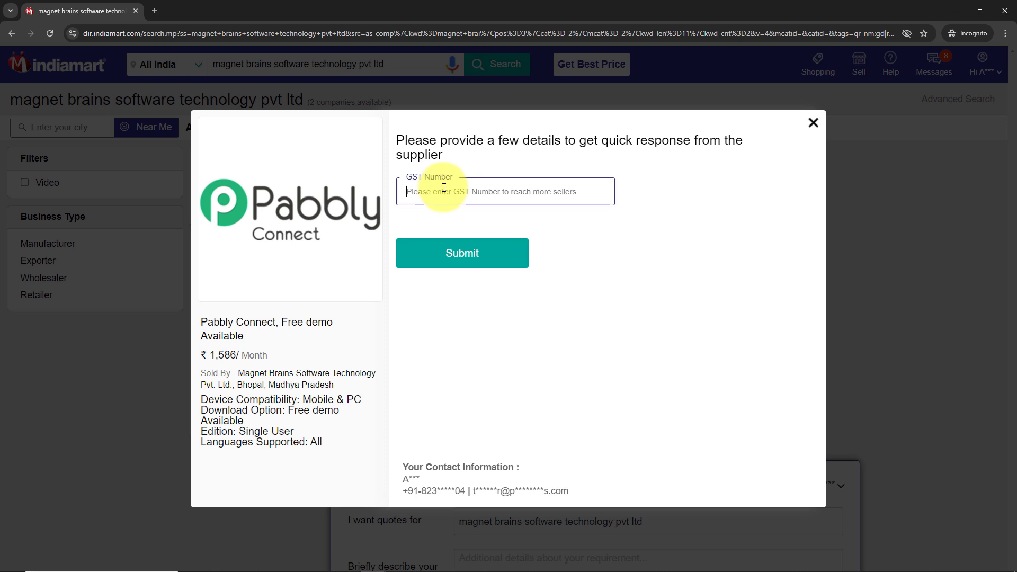
text(123456789)
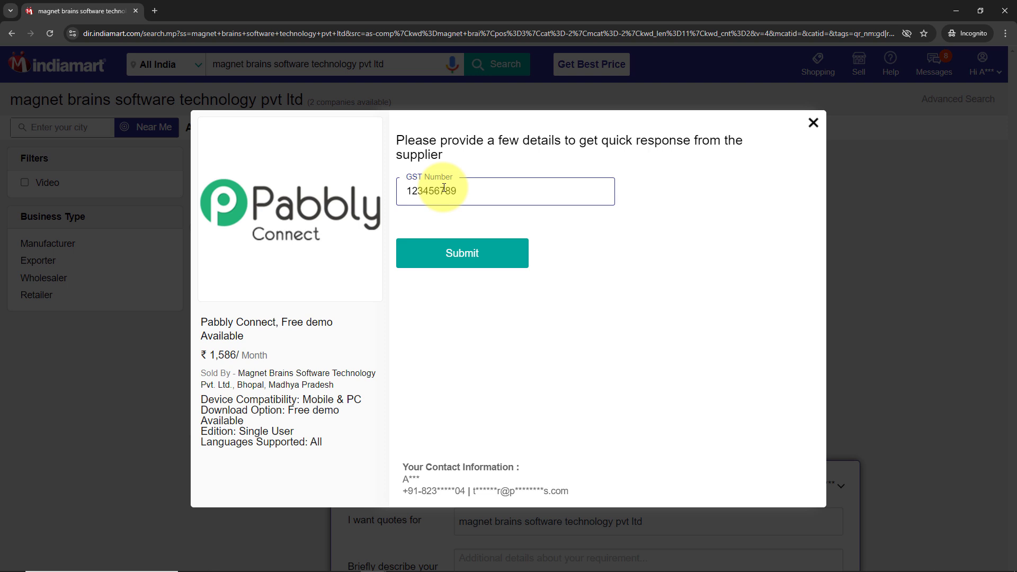
text(00000)
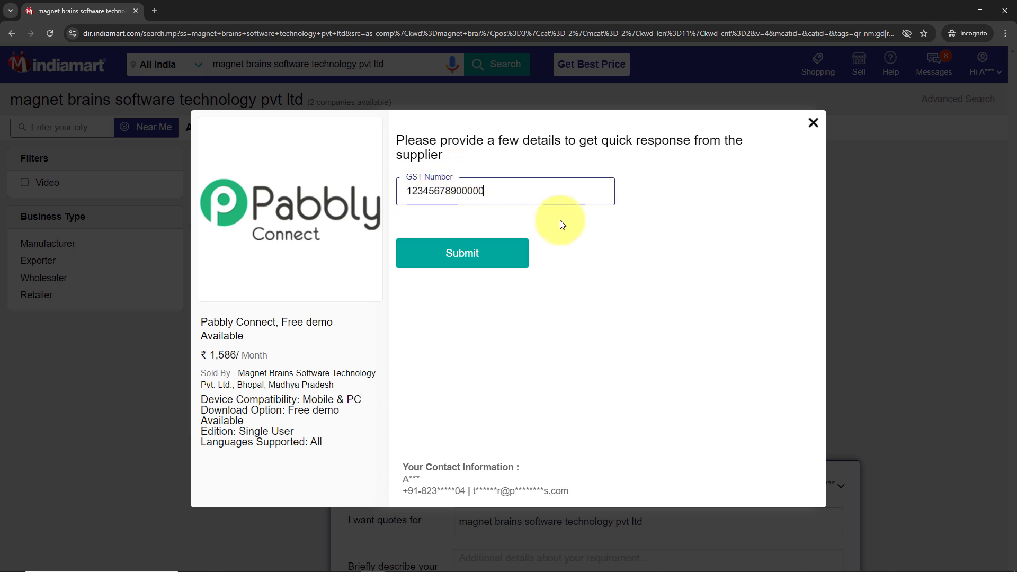
click(497, 259)
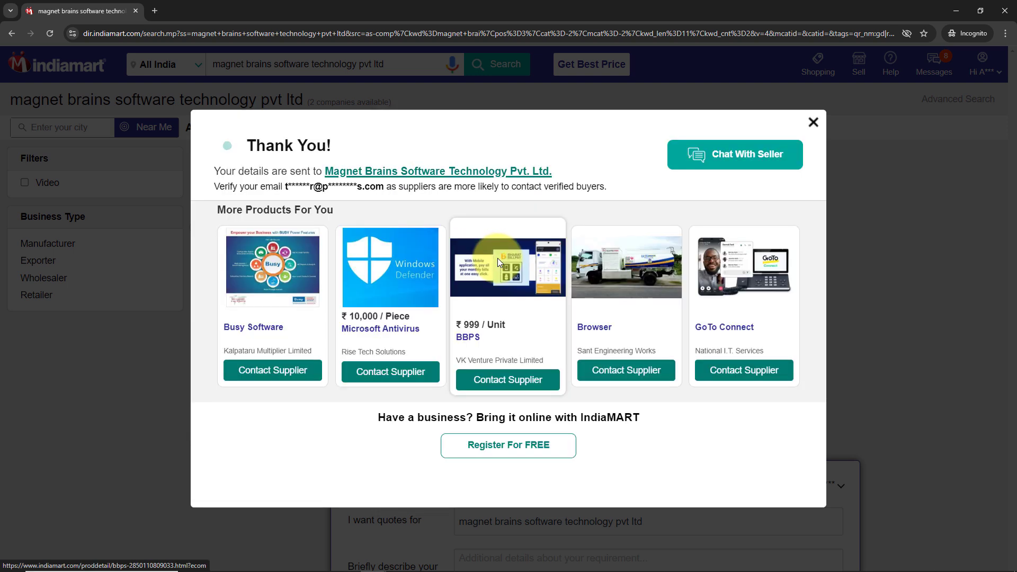
drag(214, 158, 316, 158)
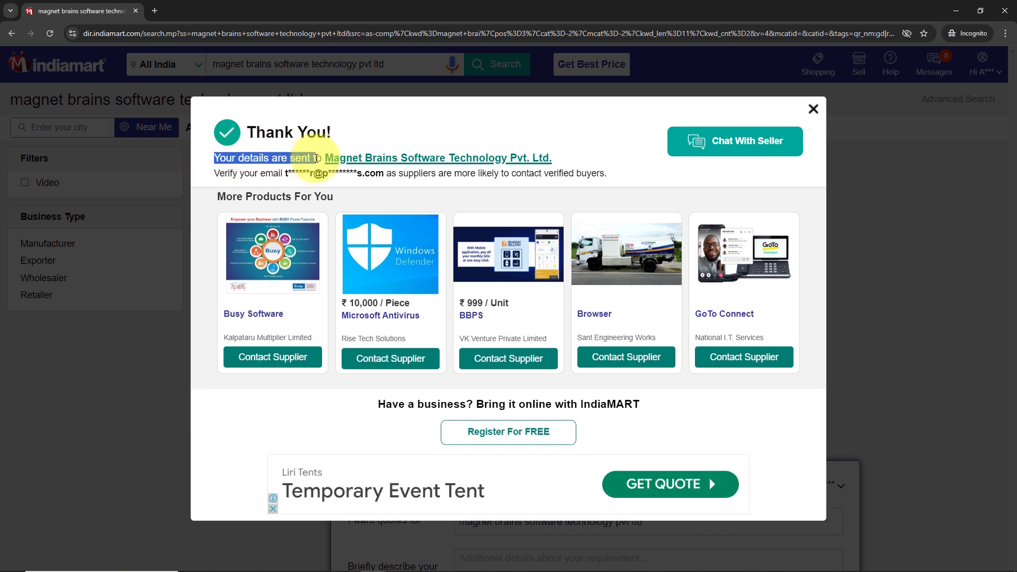
click(317, 158)
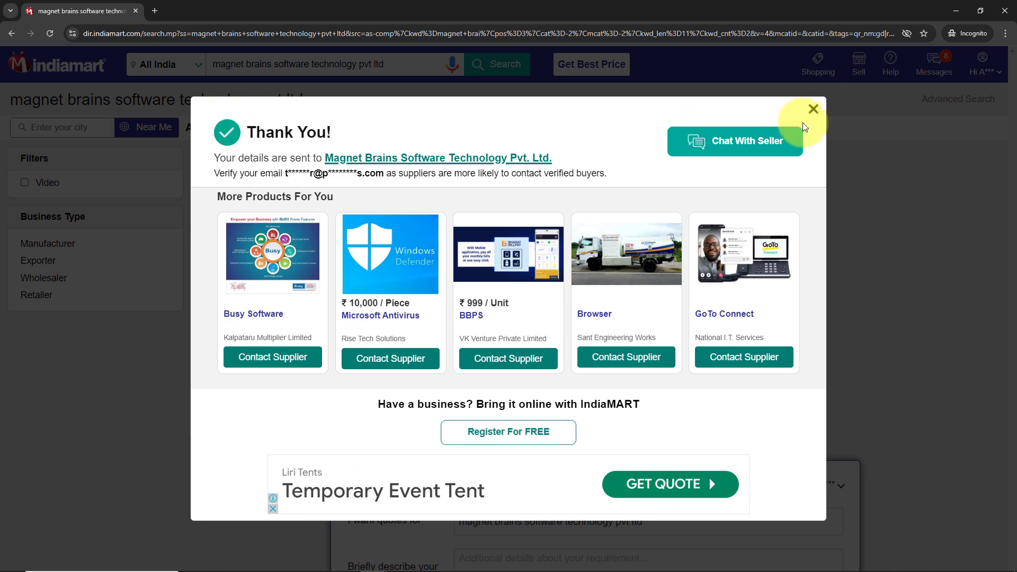
click(814, 109)
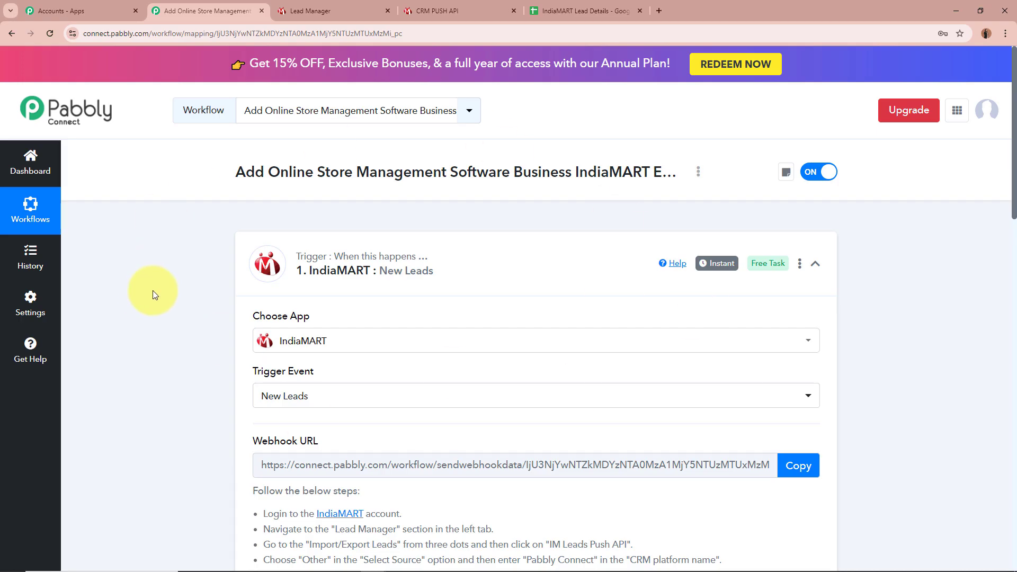
Scroll down to Response Received and look over the lead's Response Subject value
scroll(176, 342, down, 3)
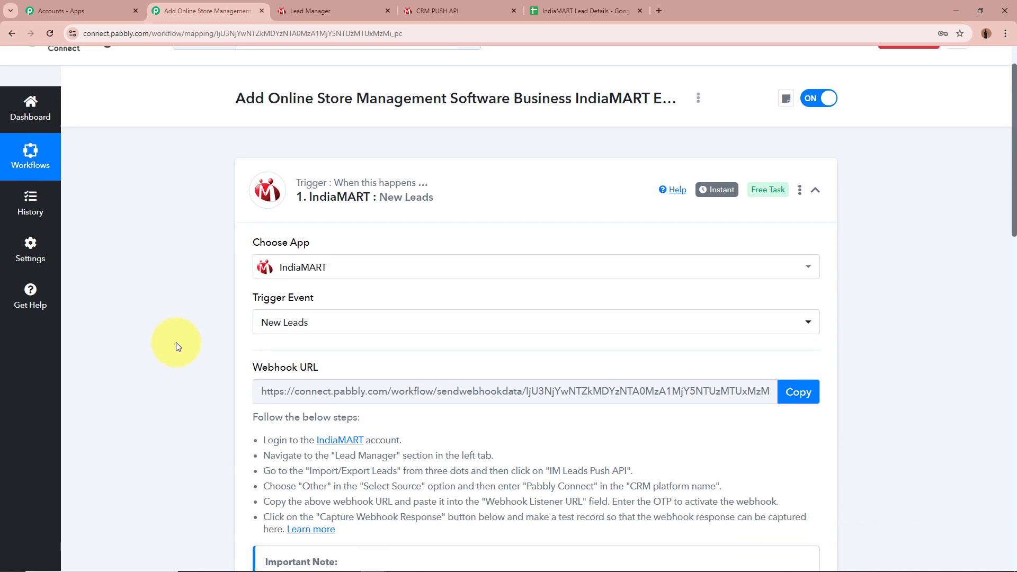
scroll(176, 342, down, 10)
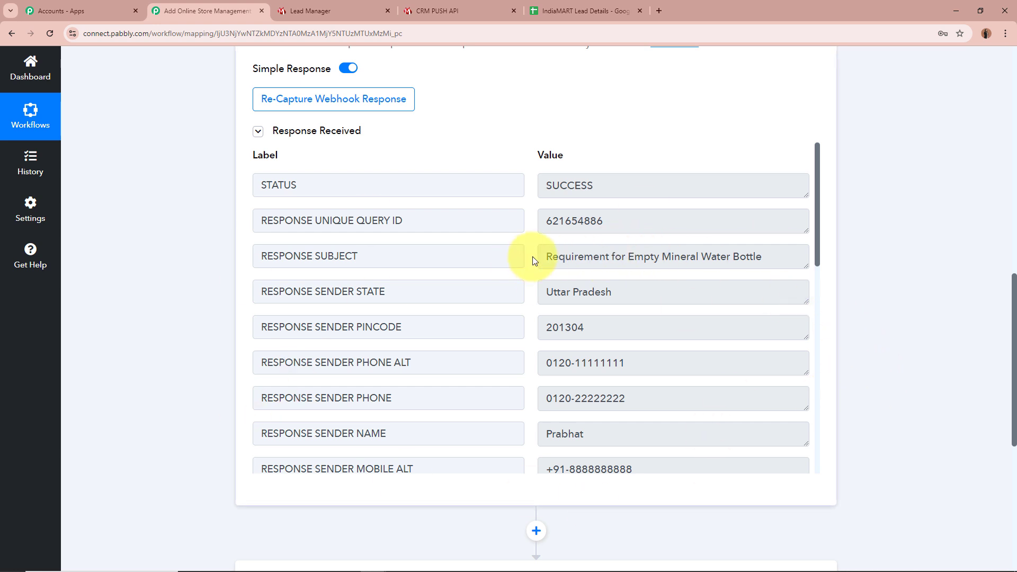
drag(547, 254, 784, 256)
click(784, 257)
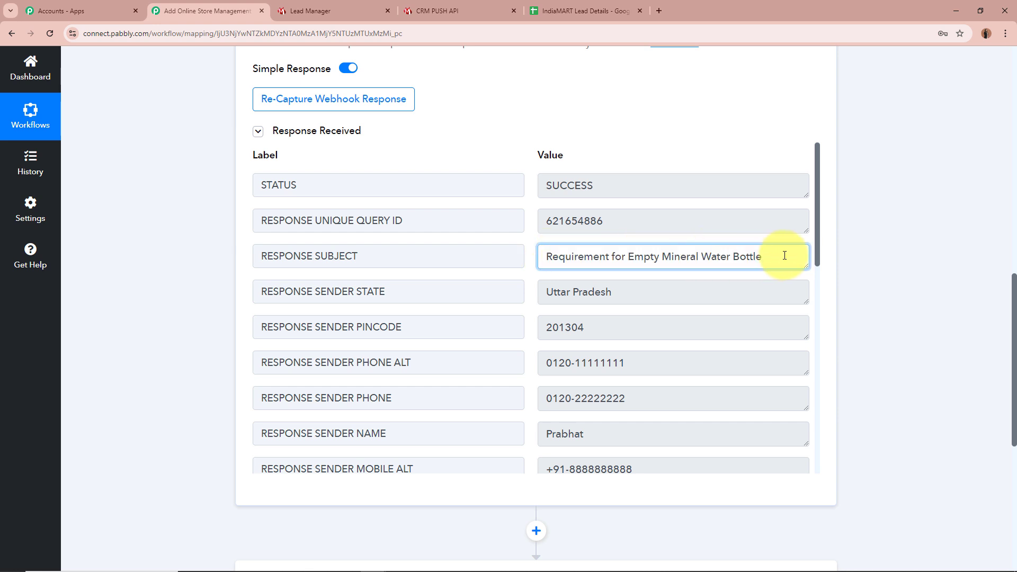
click(963, 358)
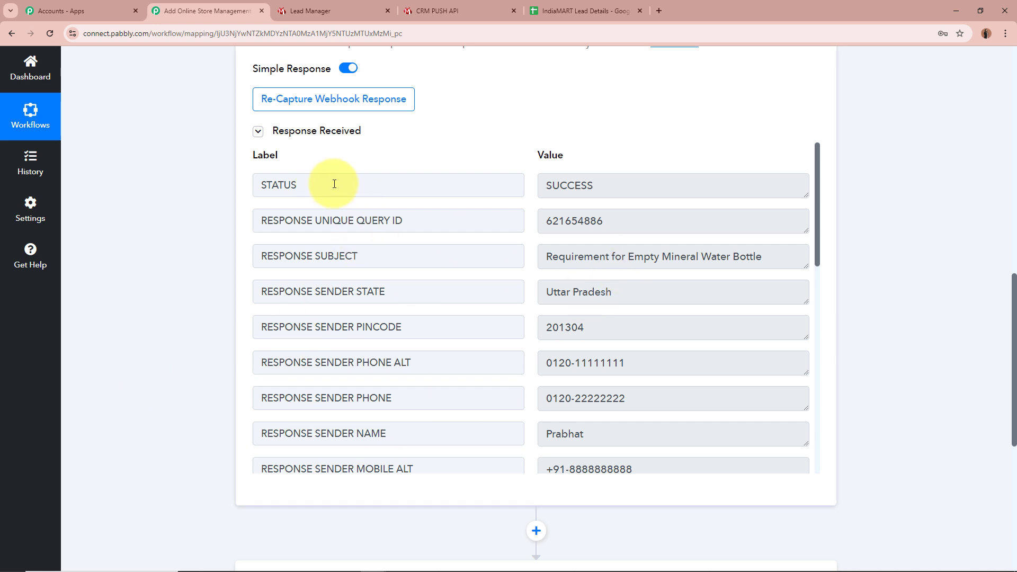
double_click(563, 184)
double_click(568, 221)
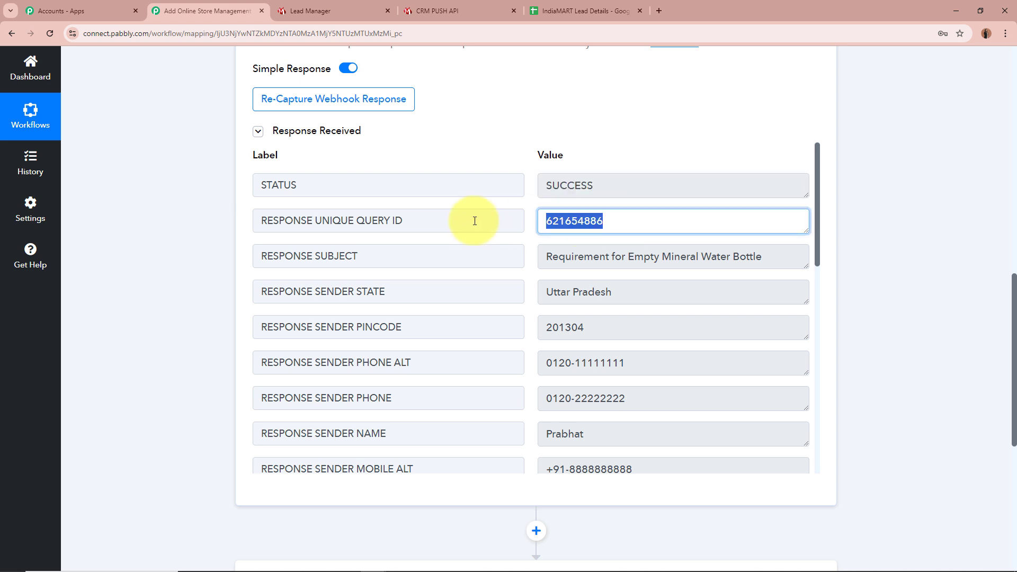
click(777, 257)
click(539, 258)
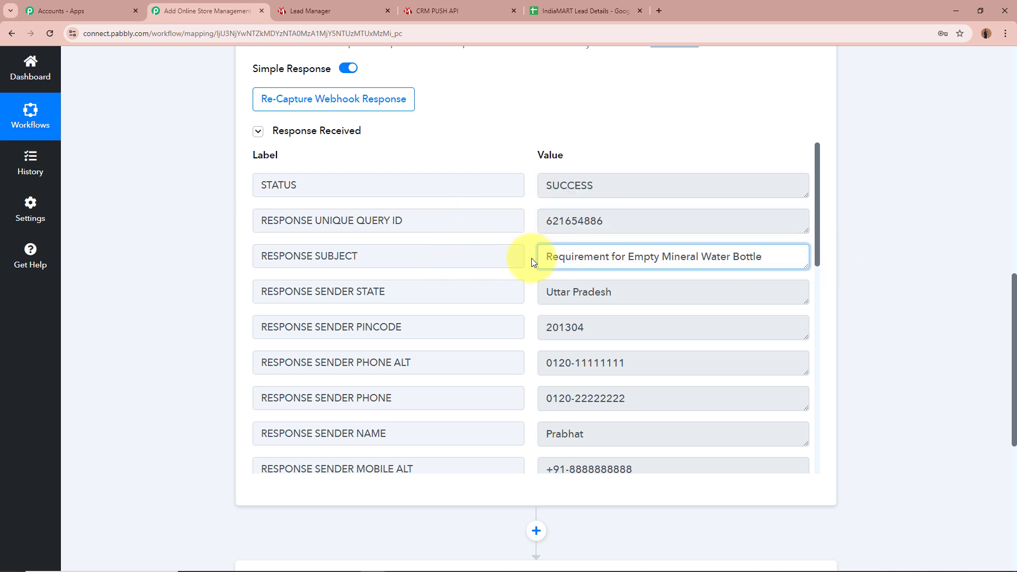
Highlight the sender's state Uttar Pradesh, pincode 201304, both phone values and name
click(642, 290)
click(602, 321)
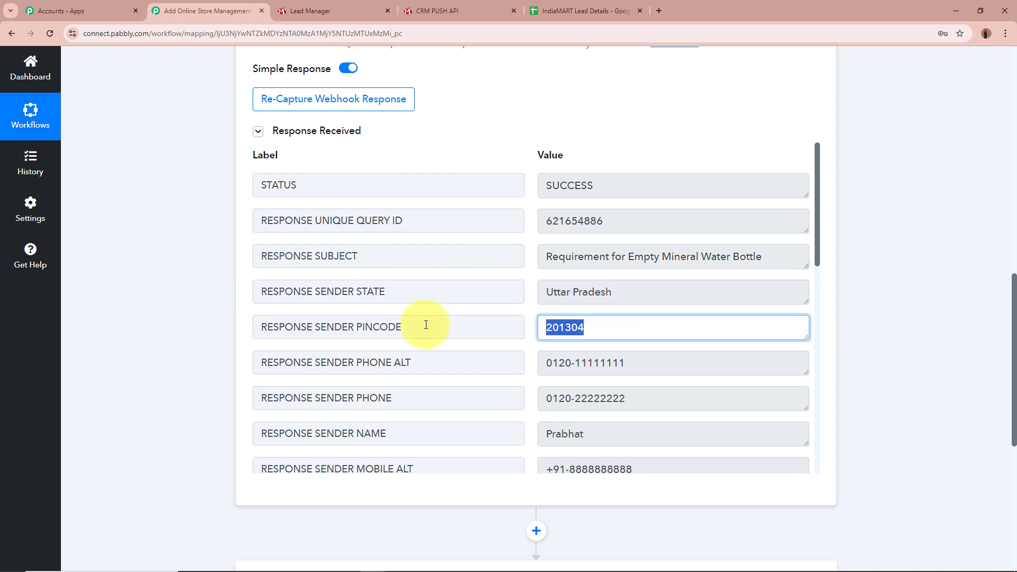
click(669, 361)
click(645, 402)
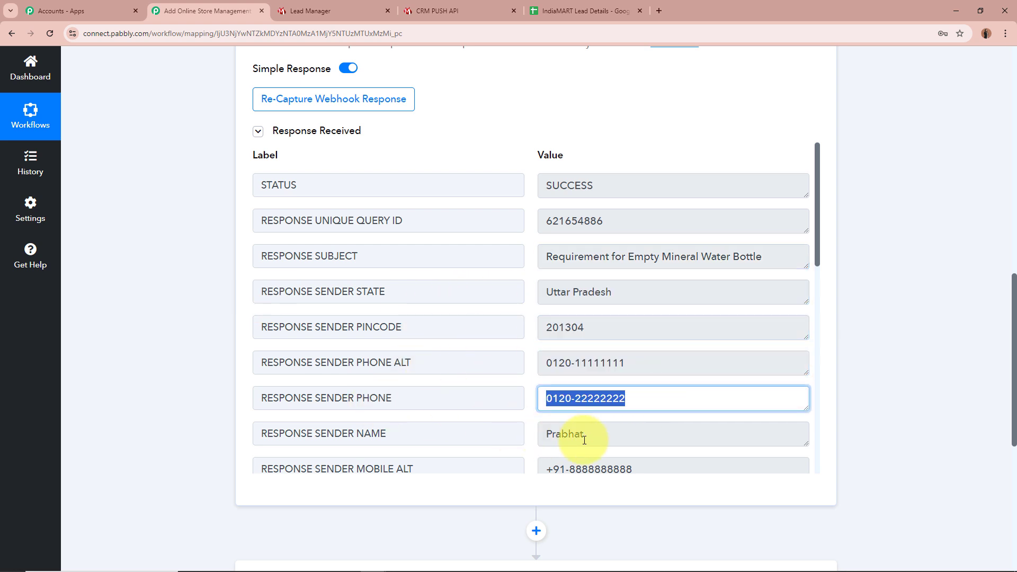
click(575, 430)
double_click(574, 430)
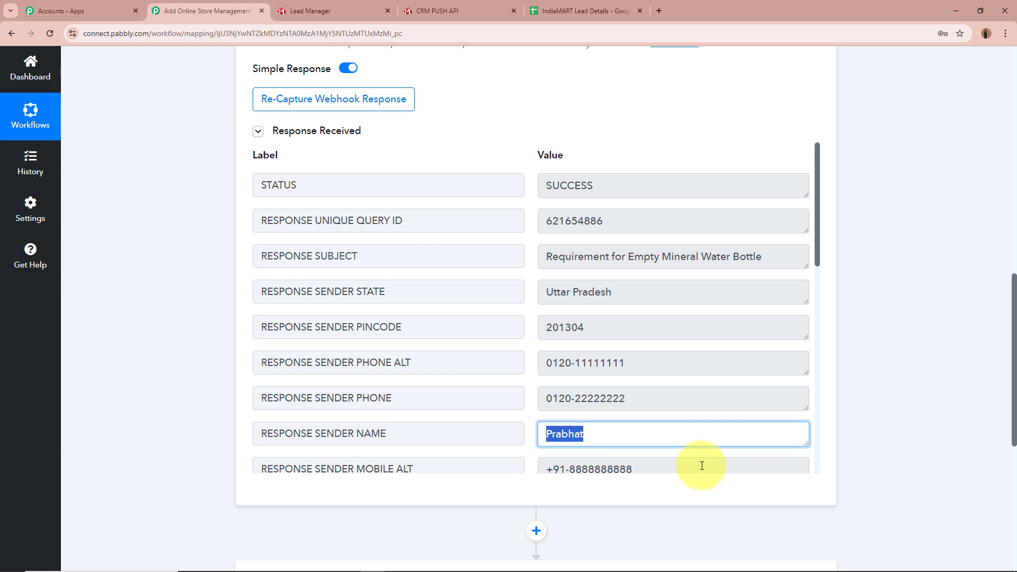
scroll(655, 197, down, 5)
click(655, 198)
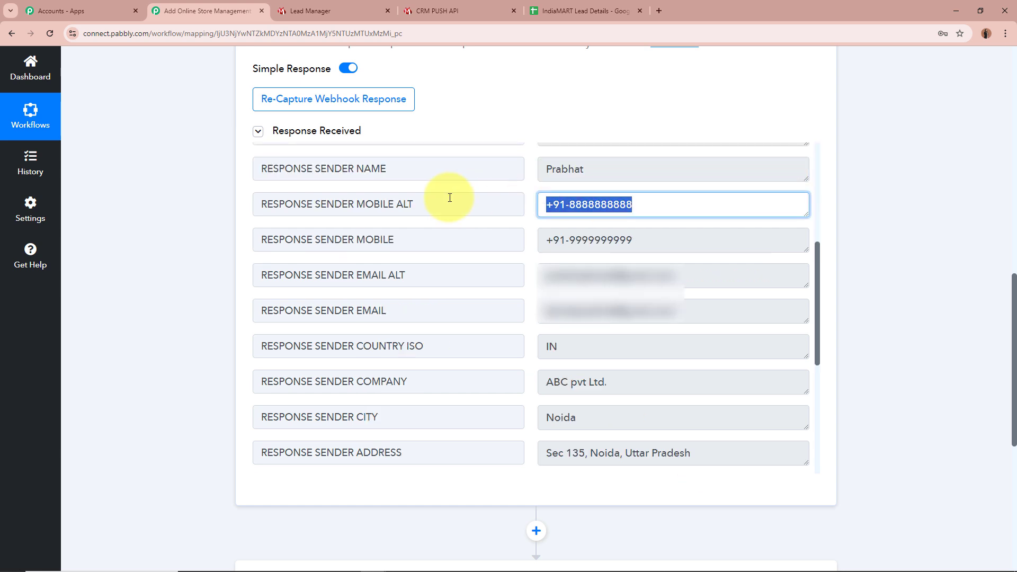
click(666, 244)
click(681, 278)
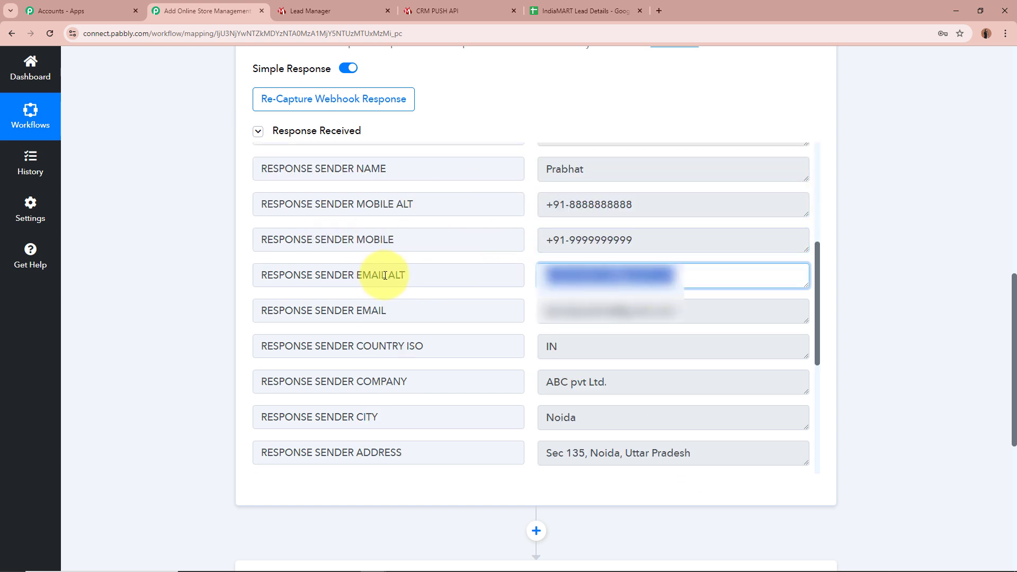
click(708, 311)
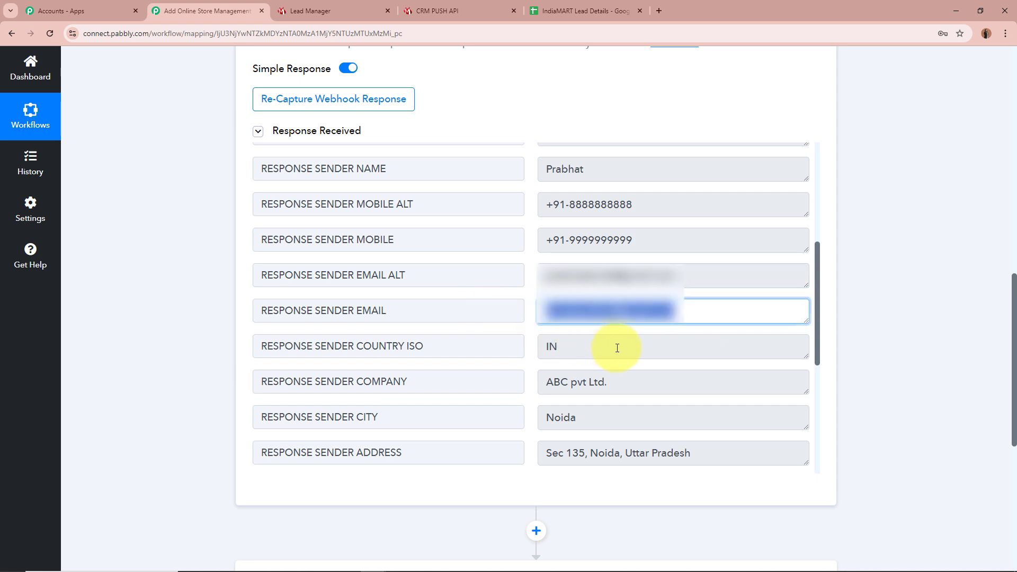
click(593, 350)
click(630, 381)
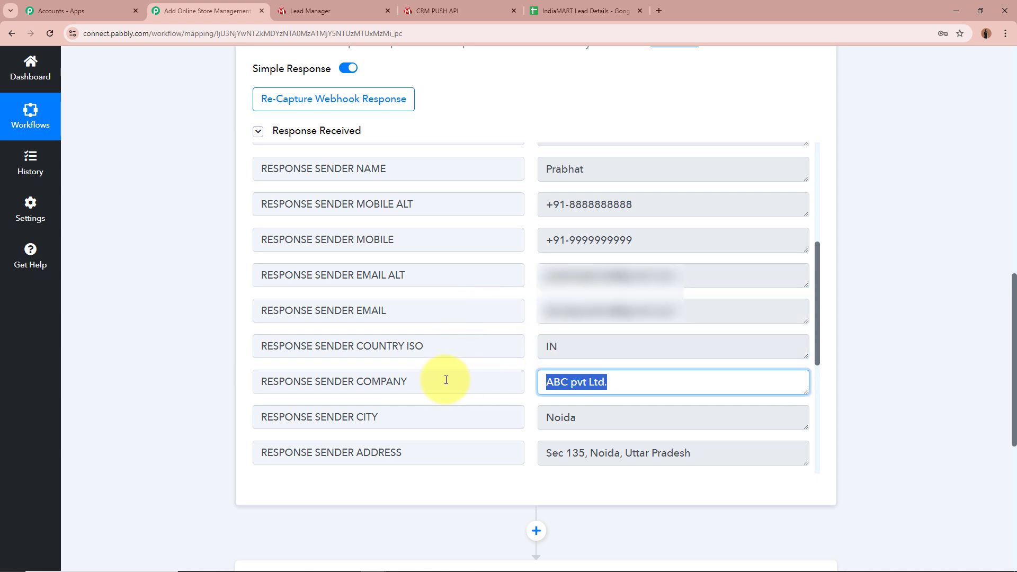
click(620, 422)
click(701, 451)
click(654, 434)
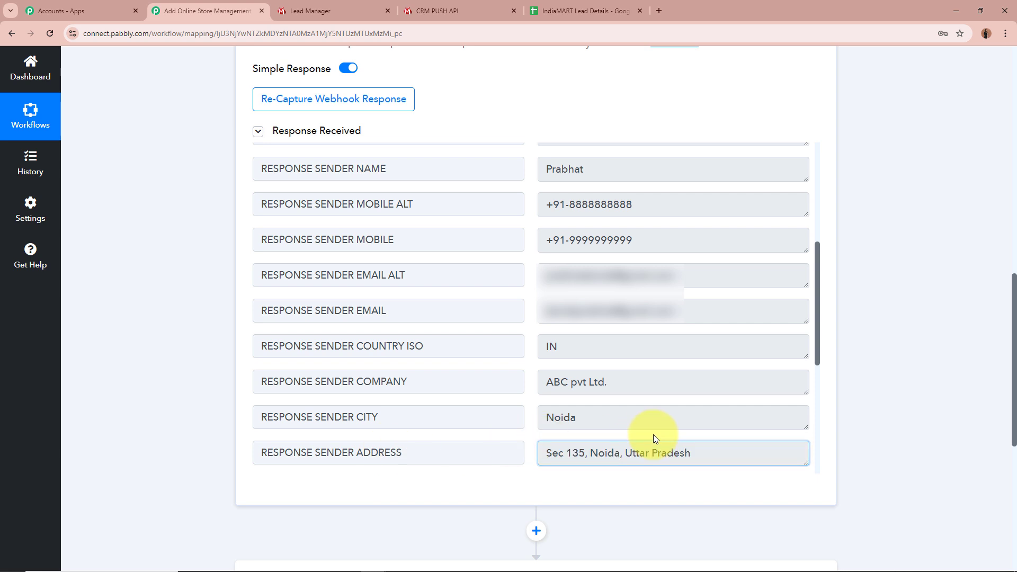
scroll(735, 438, down, 5)
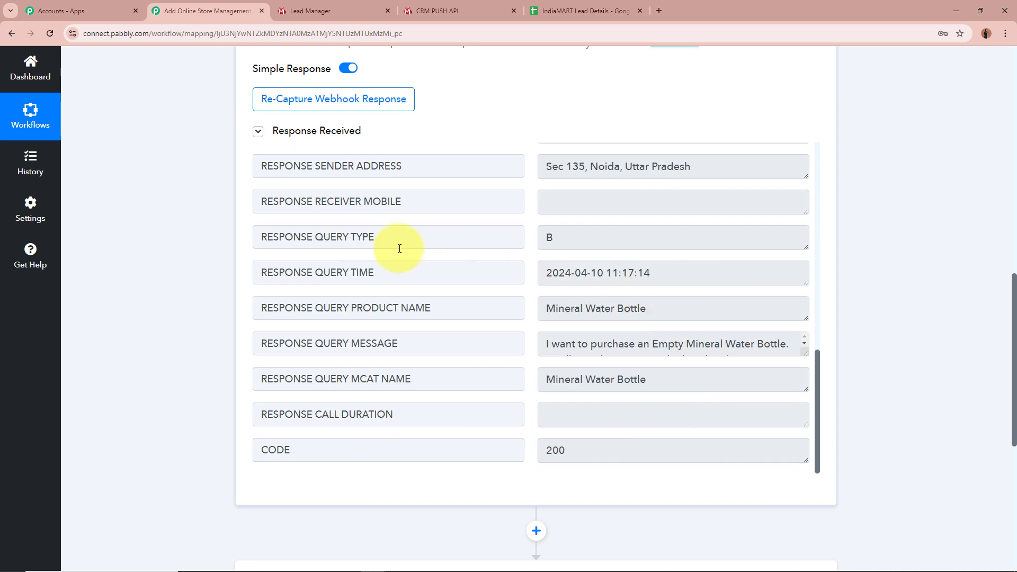
drag(650, 272, 527, 272)
click(705, 310)
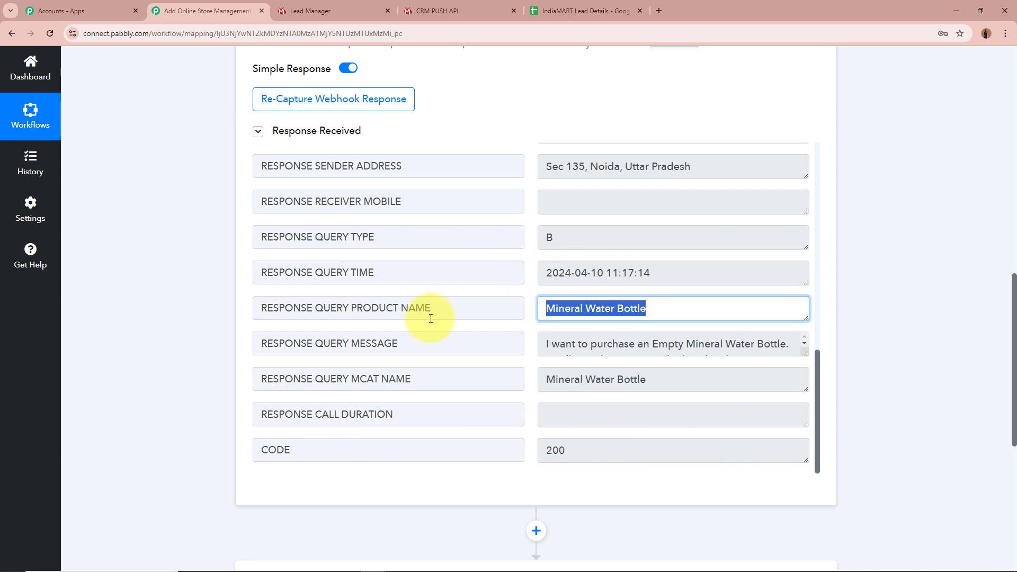
drag(546, 346, 757, 346)
click(754, 347)
scroll(697, 352, up, 3)
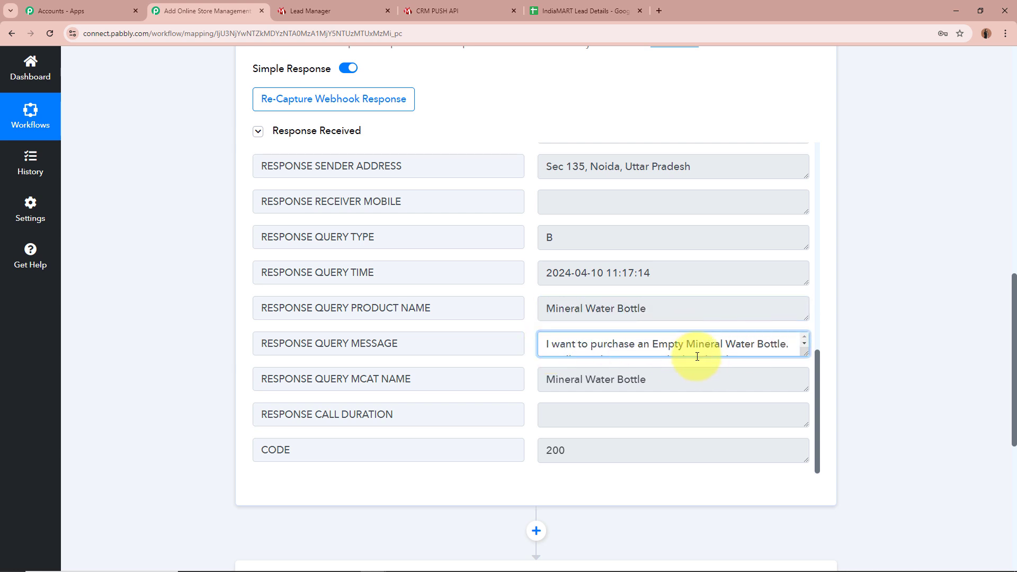
click(879, 340)
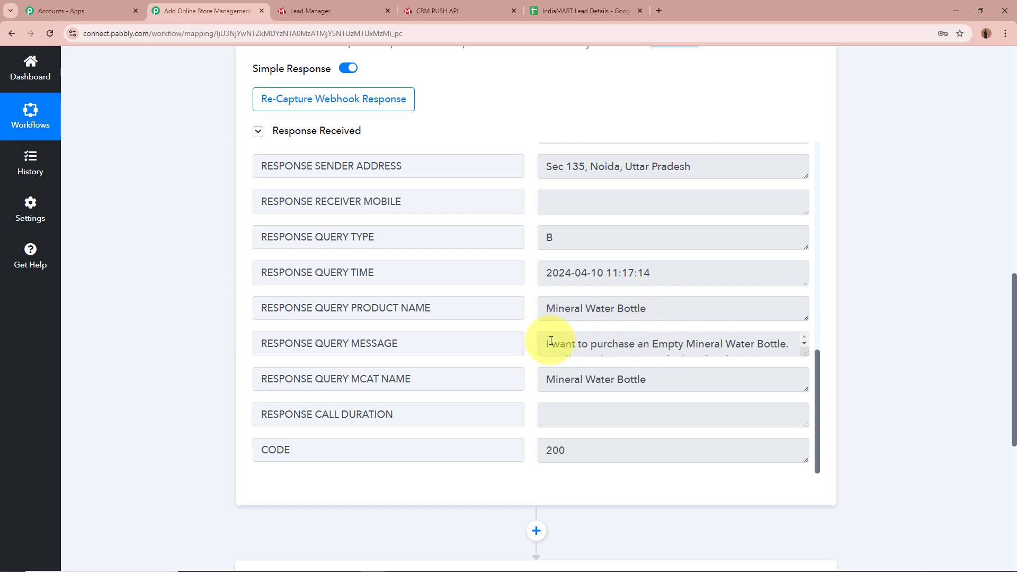
drag(551, 341, 756, 348)
click(756, 347)
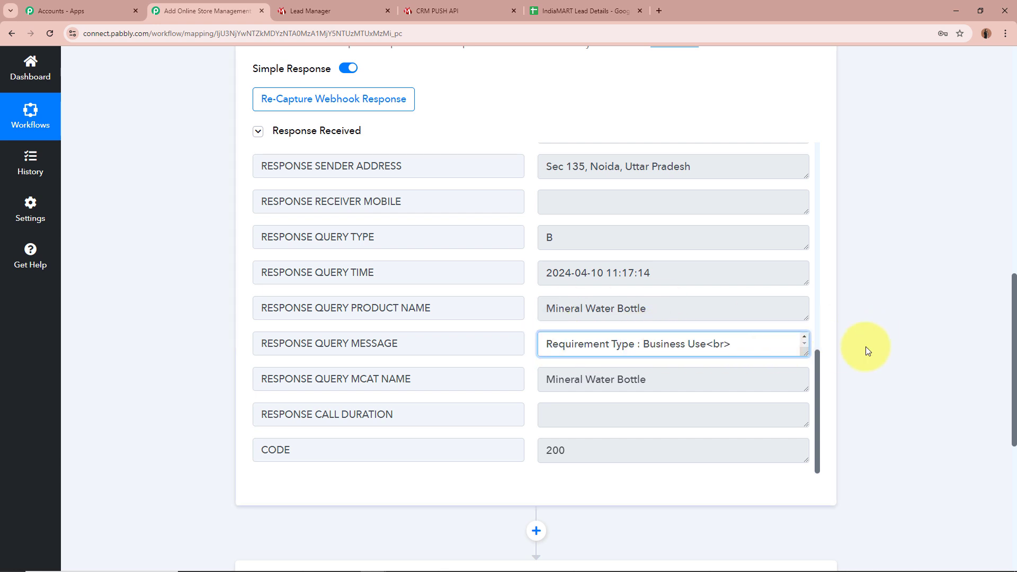
click(868, 351)
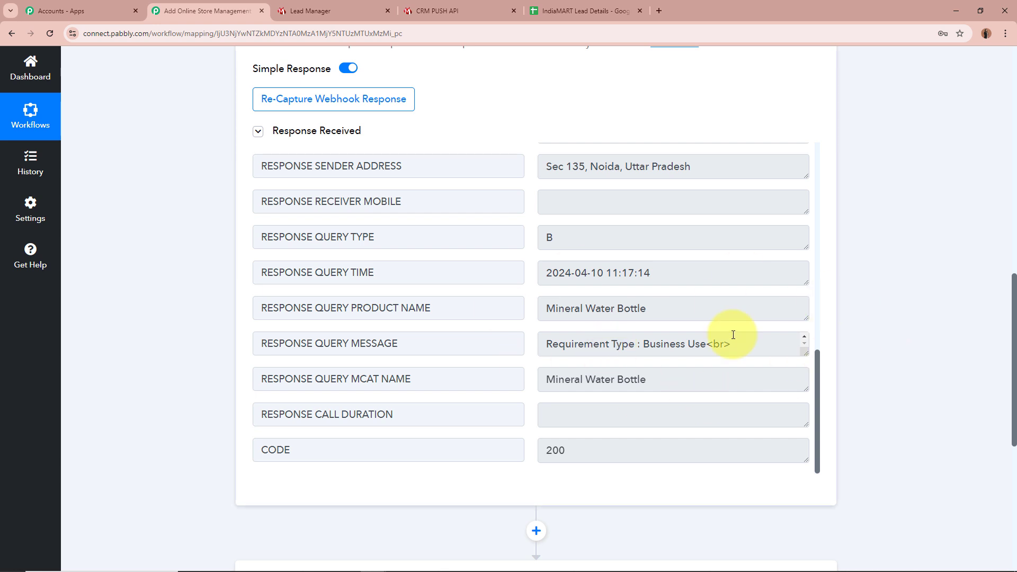
drag(722, 379, 421, 370)
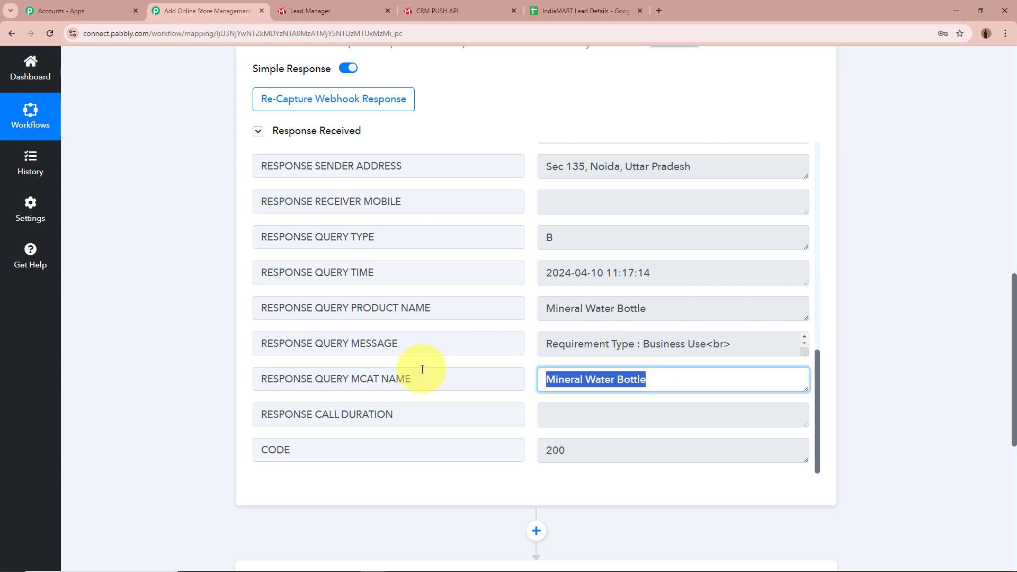
click(917, 390)
scroll(921, 388, up, 12)
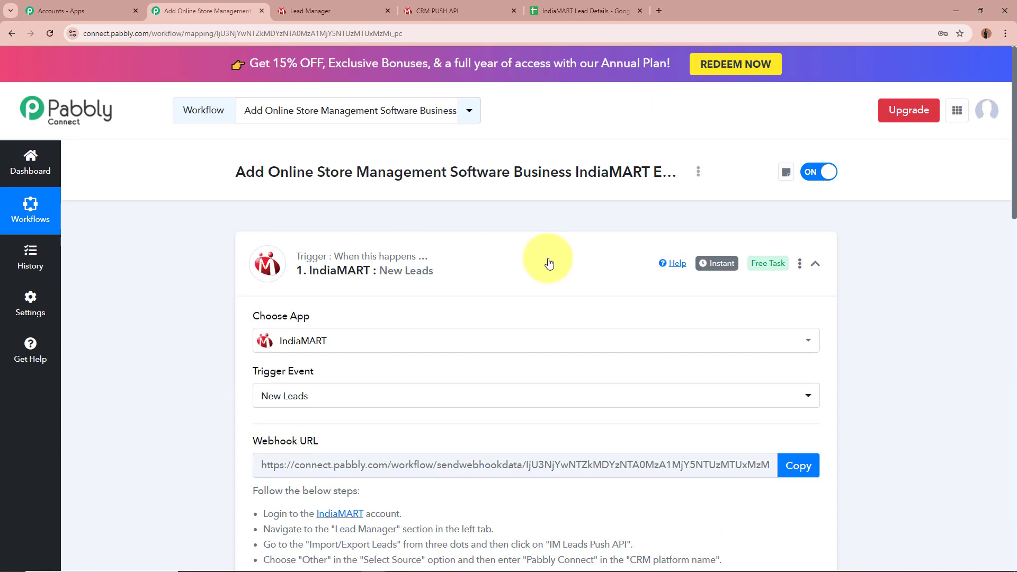
Collapse the IndiaMART New Leads trigger card and switch to the IndiaMART Lead Details sheet
click(420, 268)
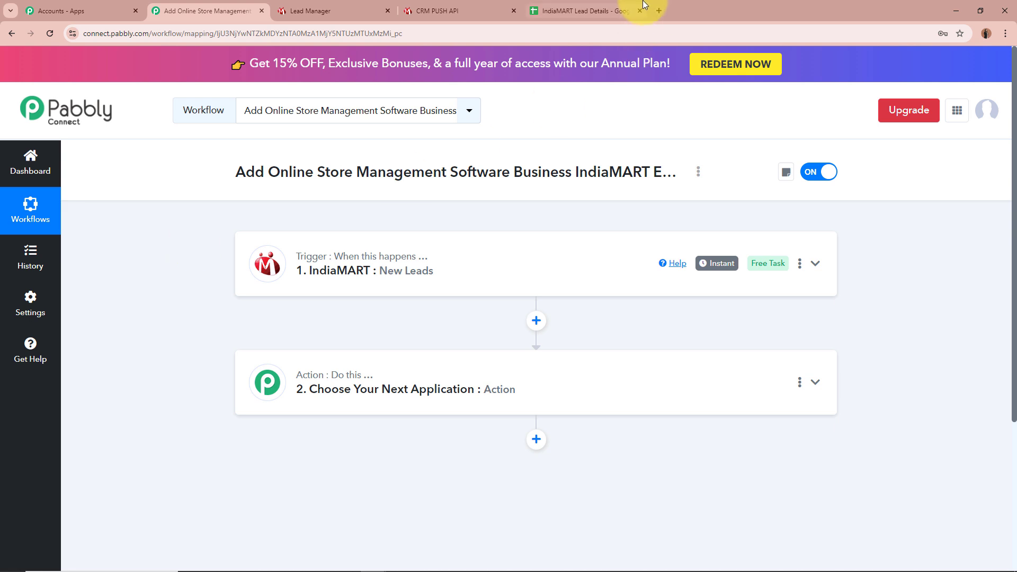
click(607, 11)
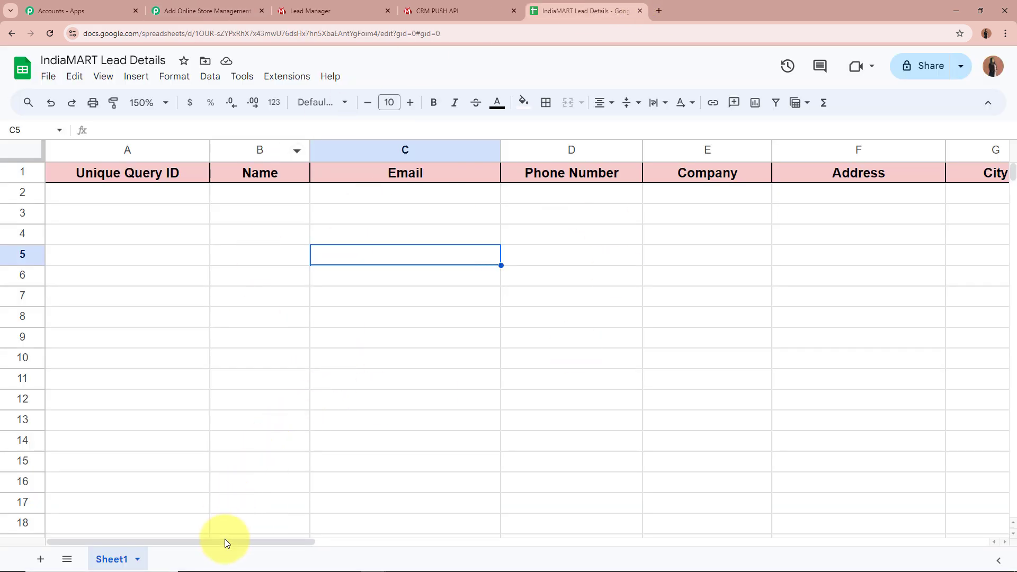
Scroll across the lead sheet's empty header columns, then go back to the Pabbly workflow
drag(224, 542, 54, 535)
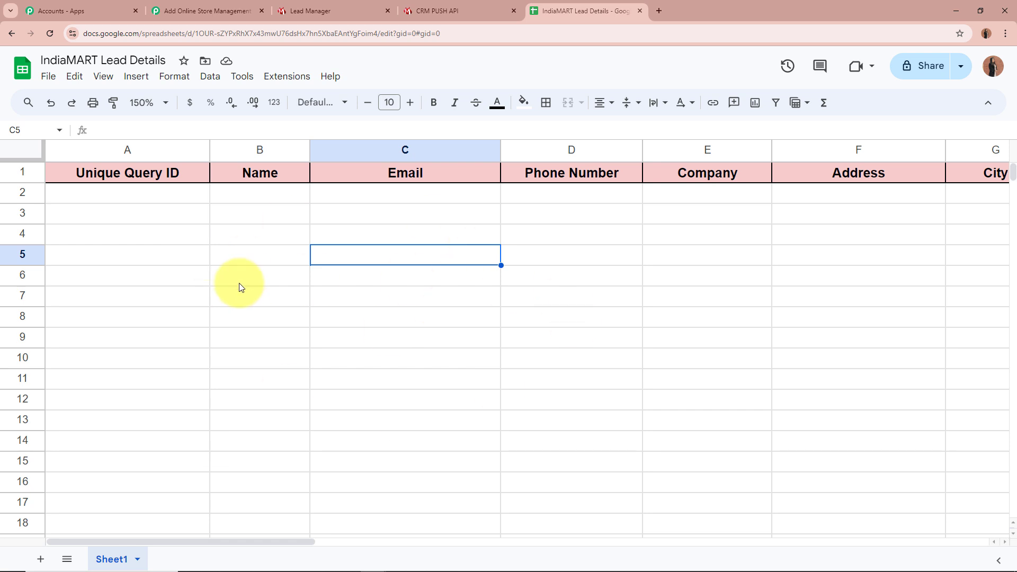
click(221, 6)
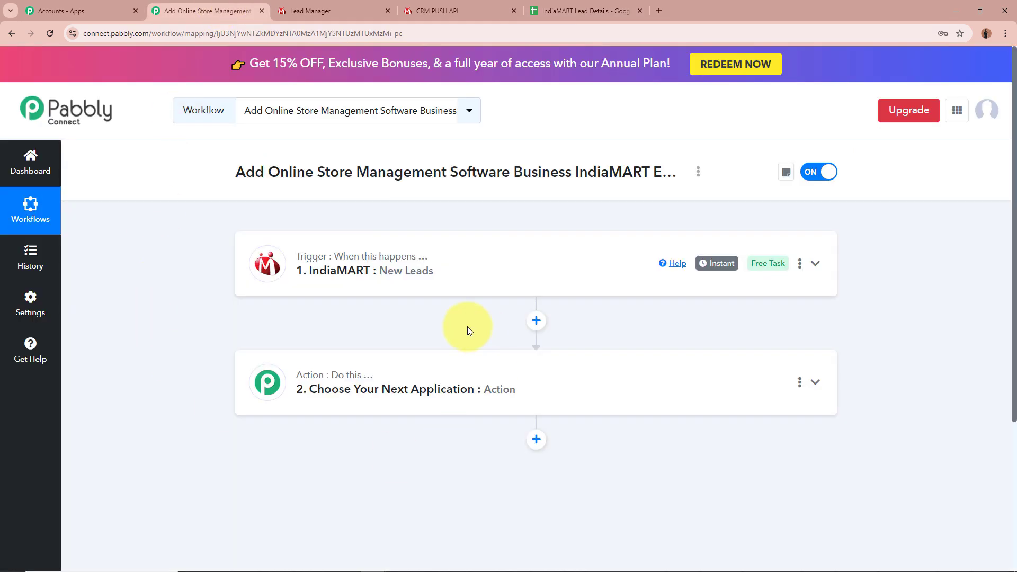
Set the action app to Google Sheets, found by searching 'Go', with the Add New Row event
click(444, 390)
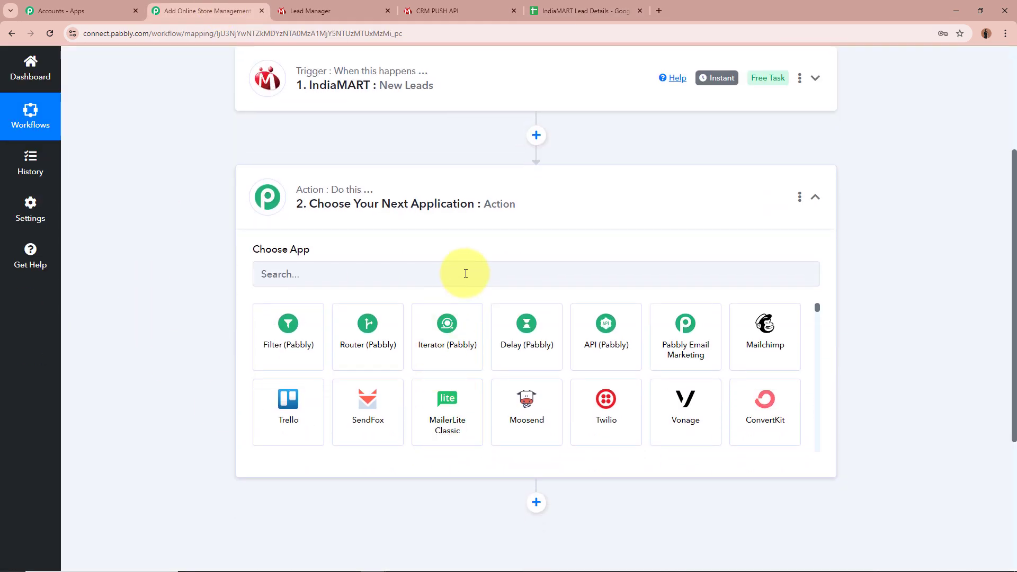
click(466, 274)
text(Go)
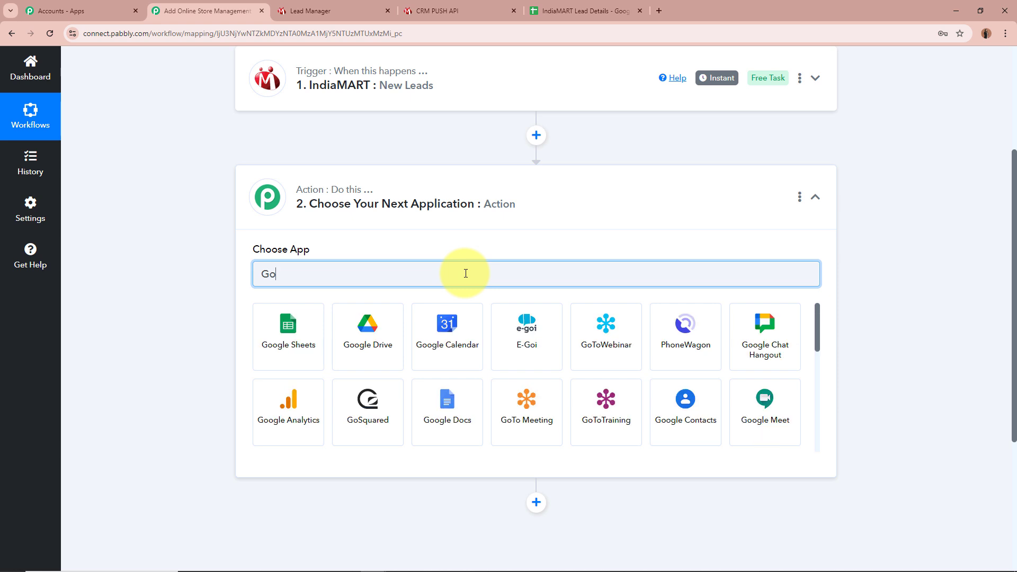
click(281, 339)
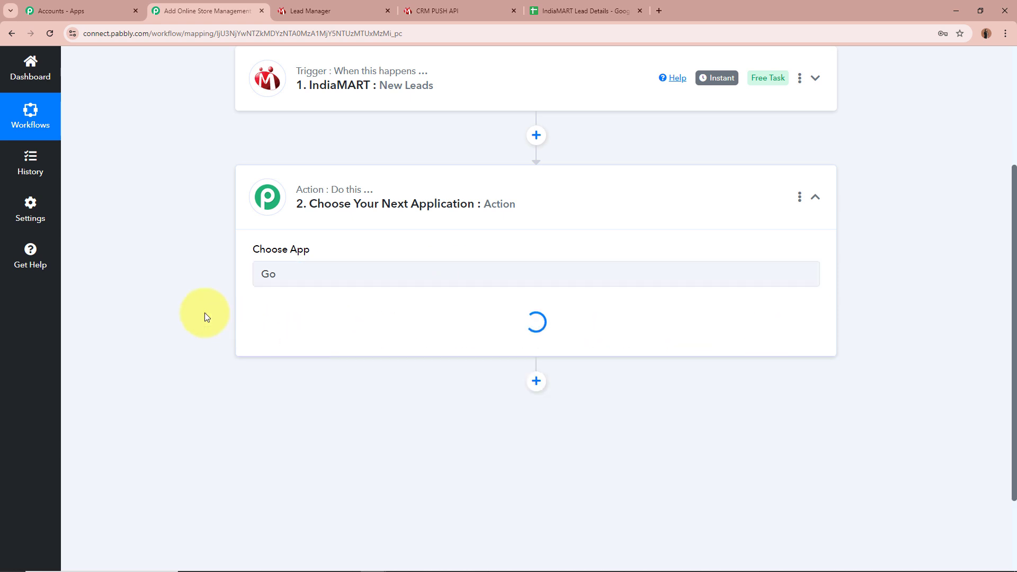
click(363, 328)
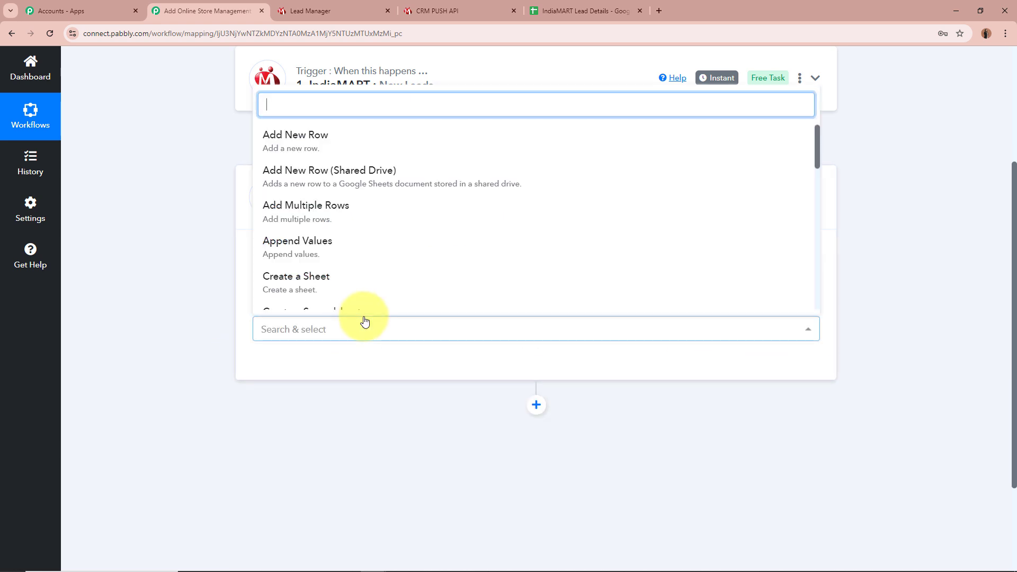
click(359, 152)
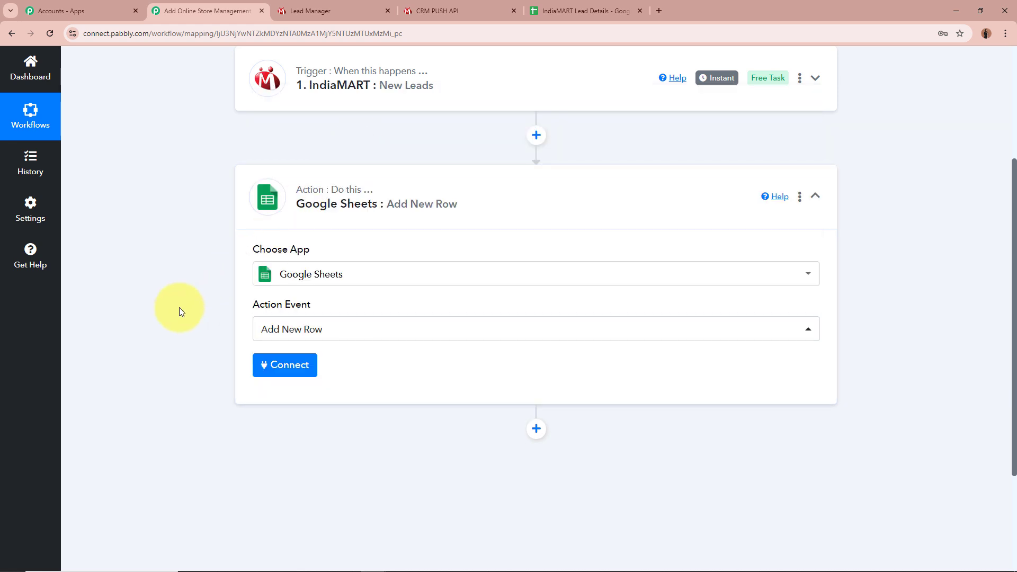
Glance at the IndiaMART Lead Details sheet, then begin connecting a Google Sheets account
click(572, 7)
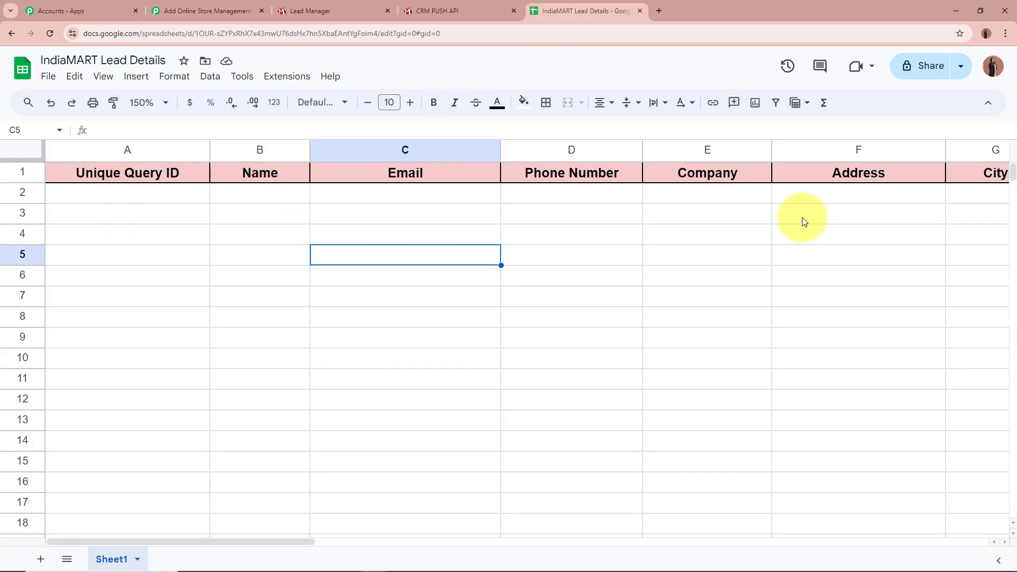
click(212, 10)
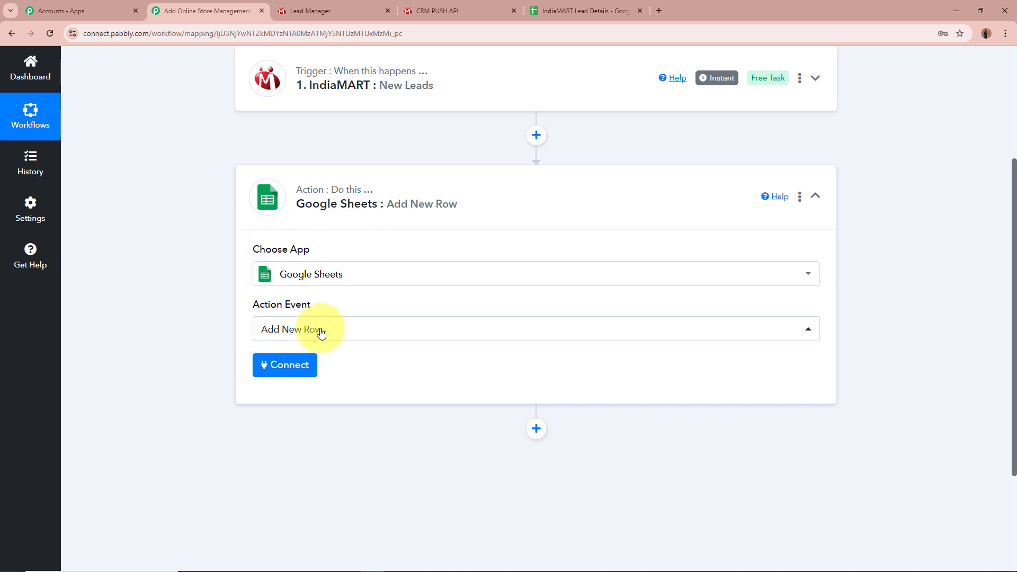
click(291, 375)
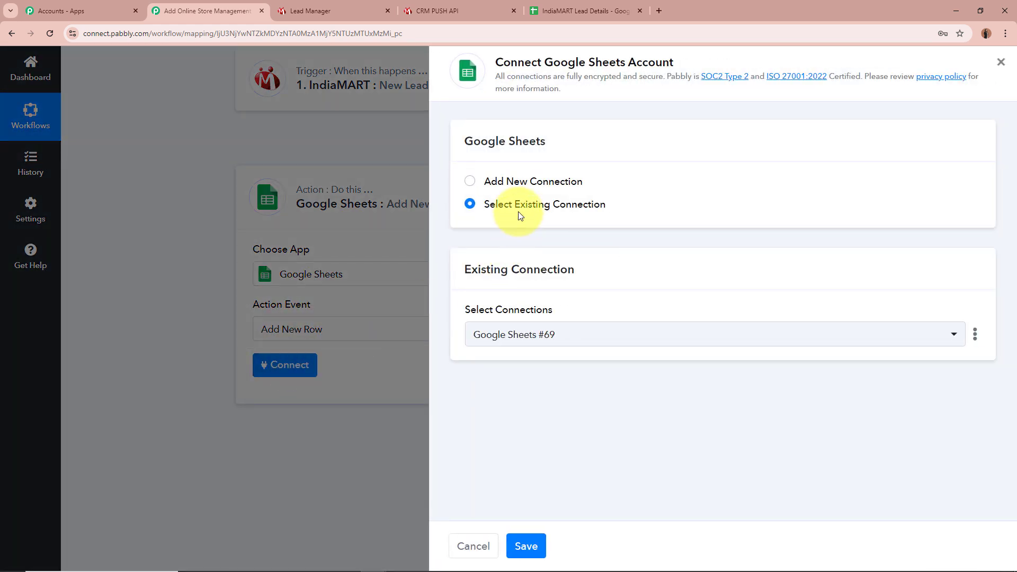
Add a new Google Sheets connection by signing in with Google and allowing Pabbly access
click(470, 181)
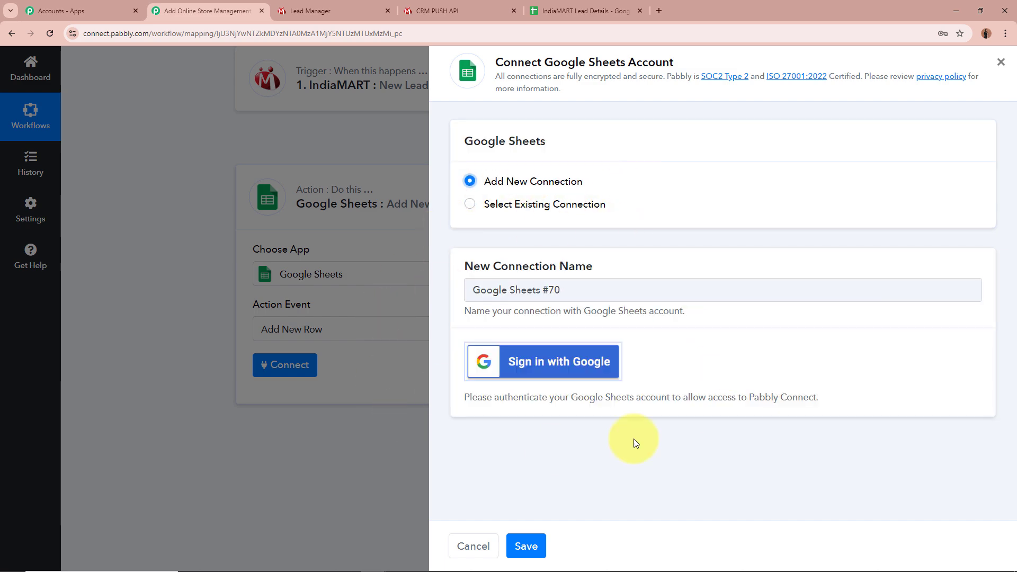
click(570, 370)
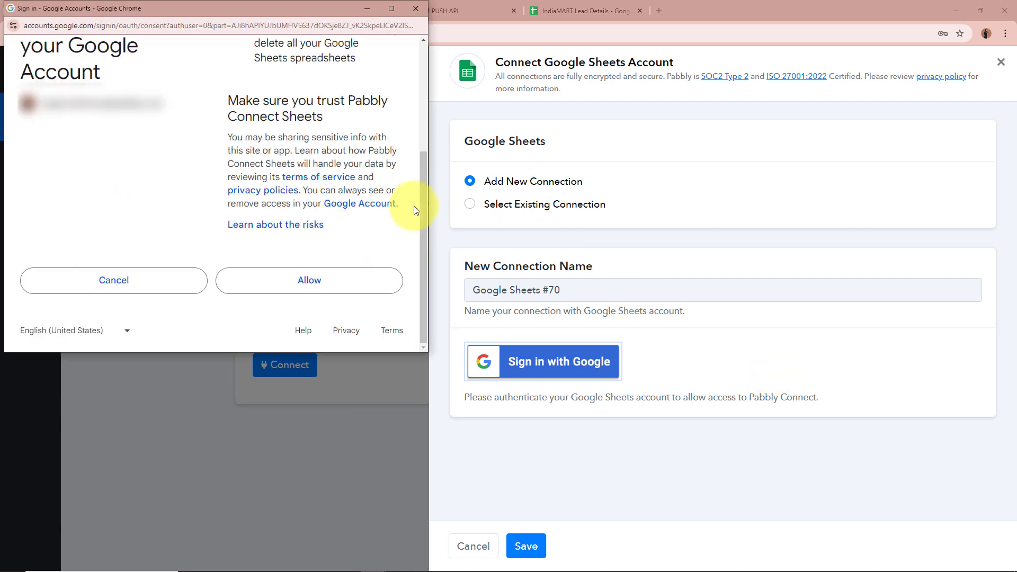
click(321, 285)
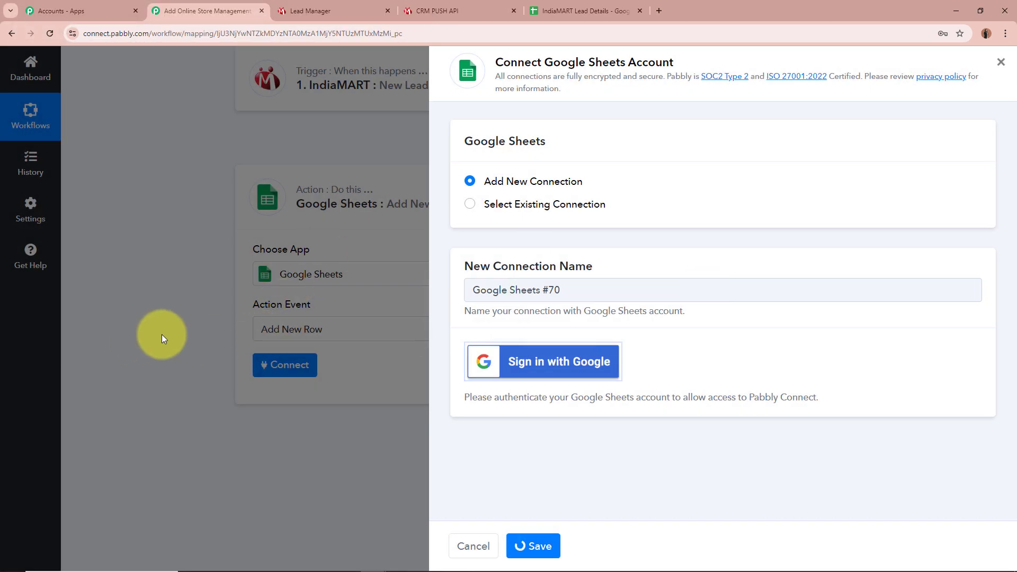
scroll(161, 335, down, 4)
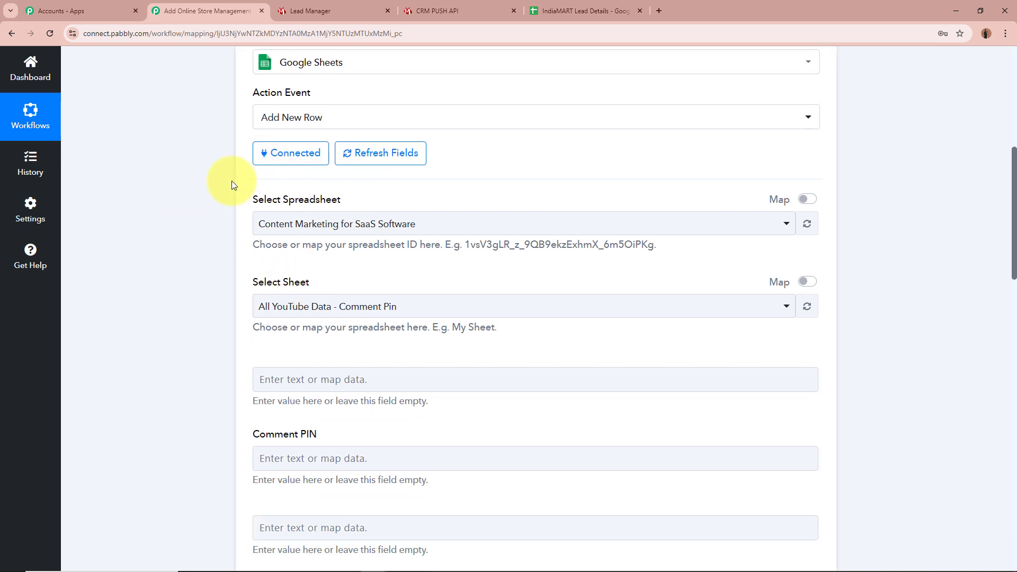
Select IndiaMART Lead Details as the target spreadsheet
click(584, 10)
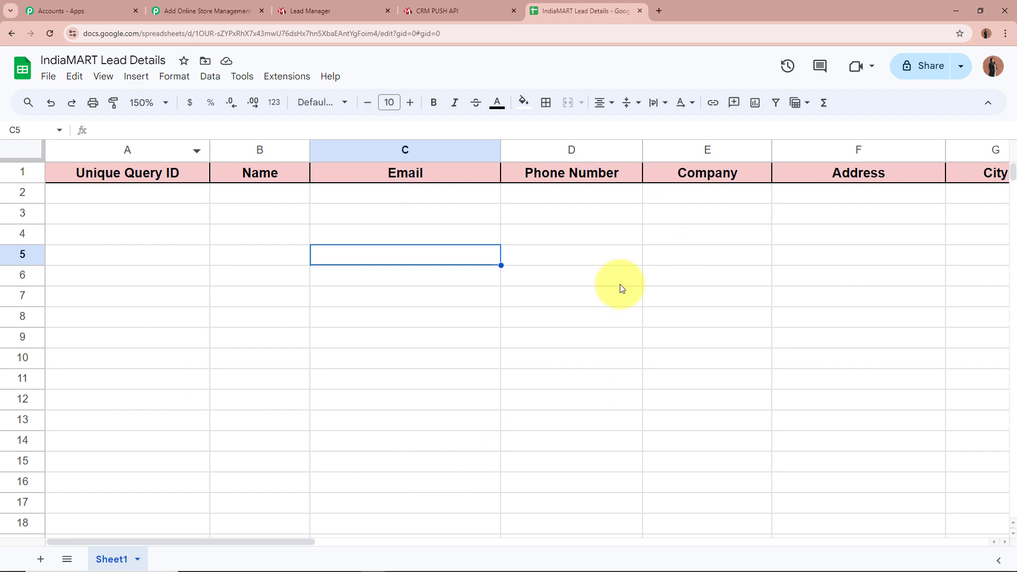
click(209, 10)
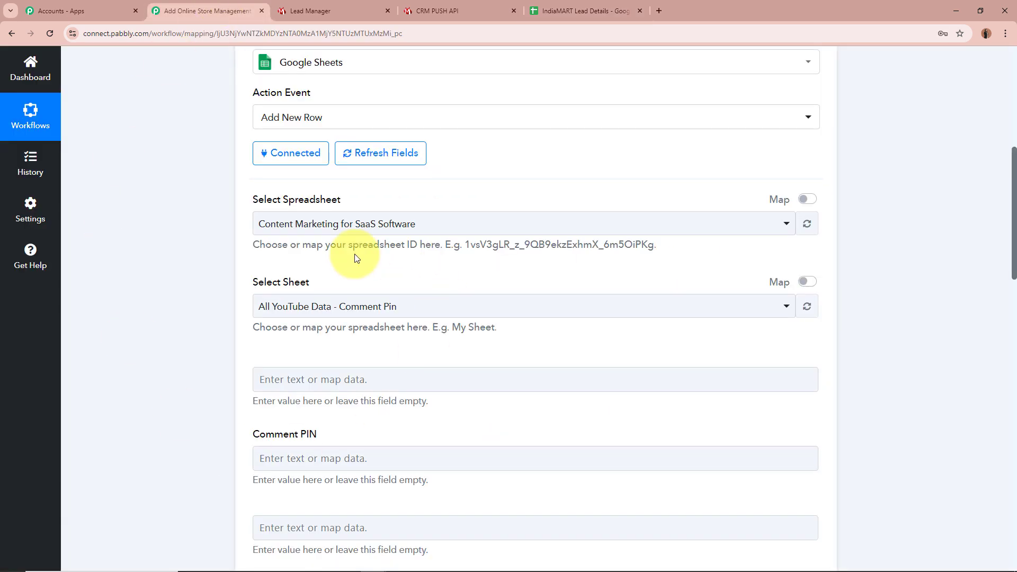
click(290, 221)
click(298, 333)
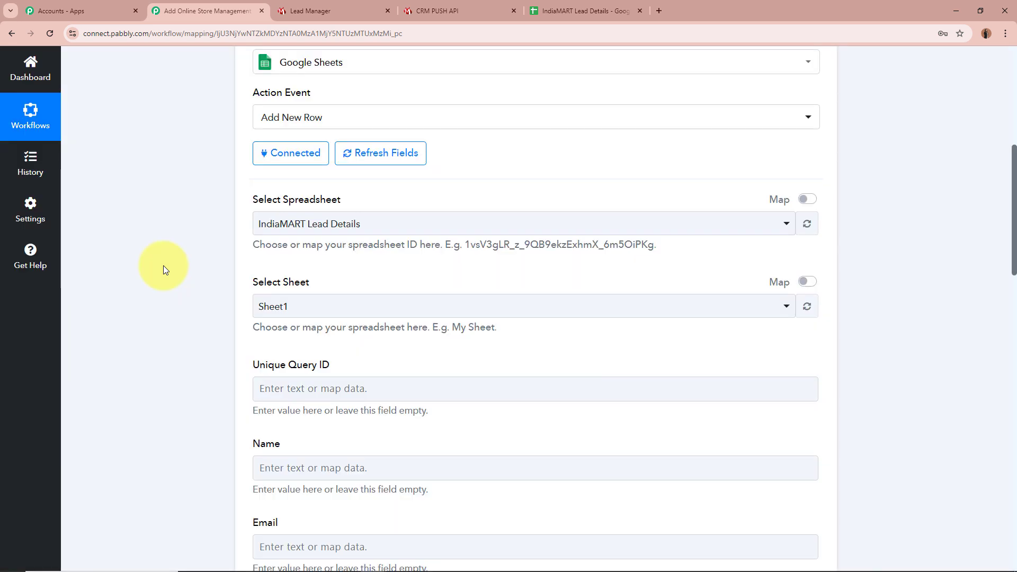
scroll(205, 218, down, 2)
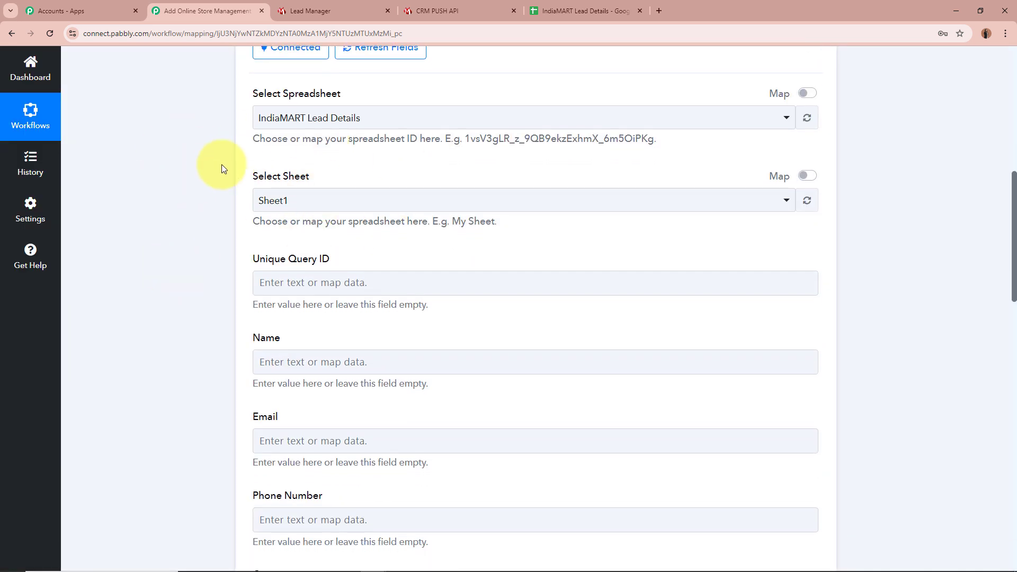
Confirm the sheet name, choose Sheet1, and scroll through the loaded column fields
click(575, 10)
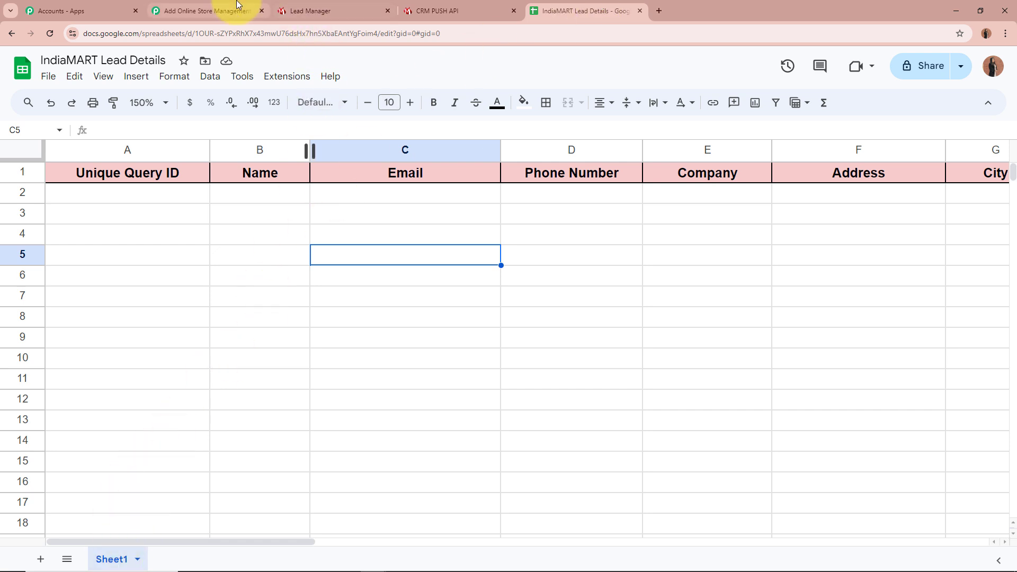
click(254, 11)
click(335, 207)
click(341, 275)
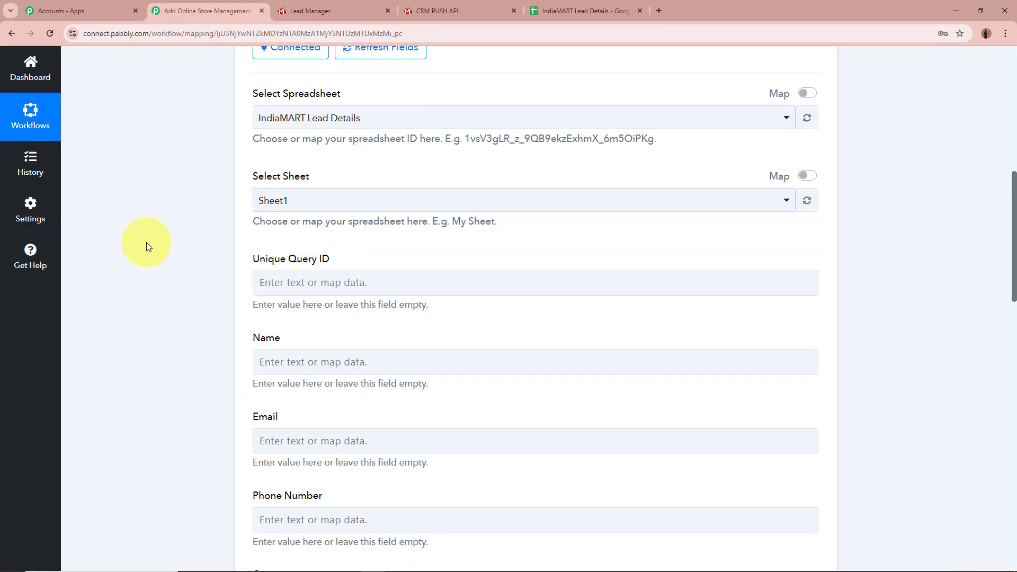
scroll(146, 246, down, 2)
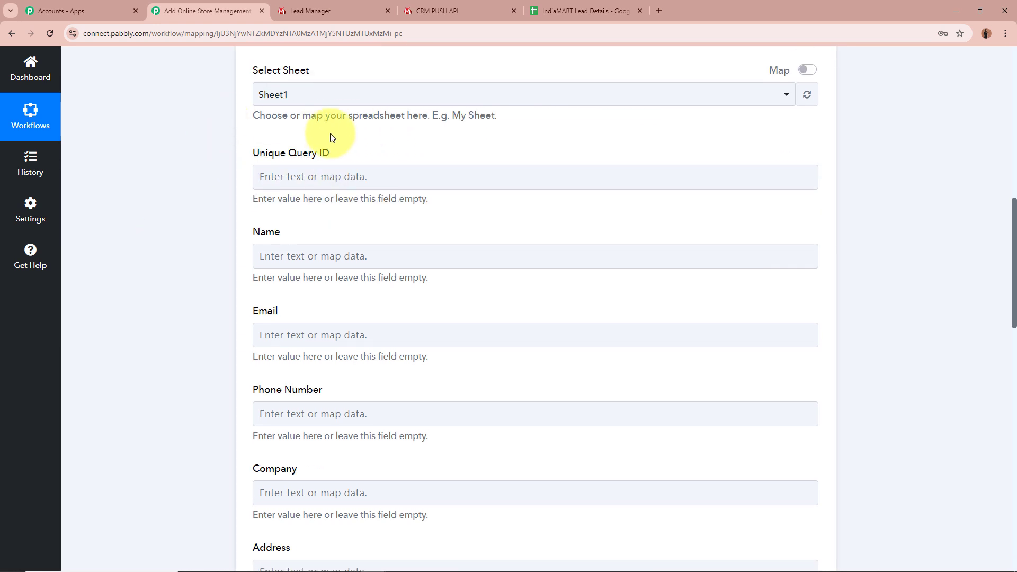
scroll(392, 184, down, 4)
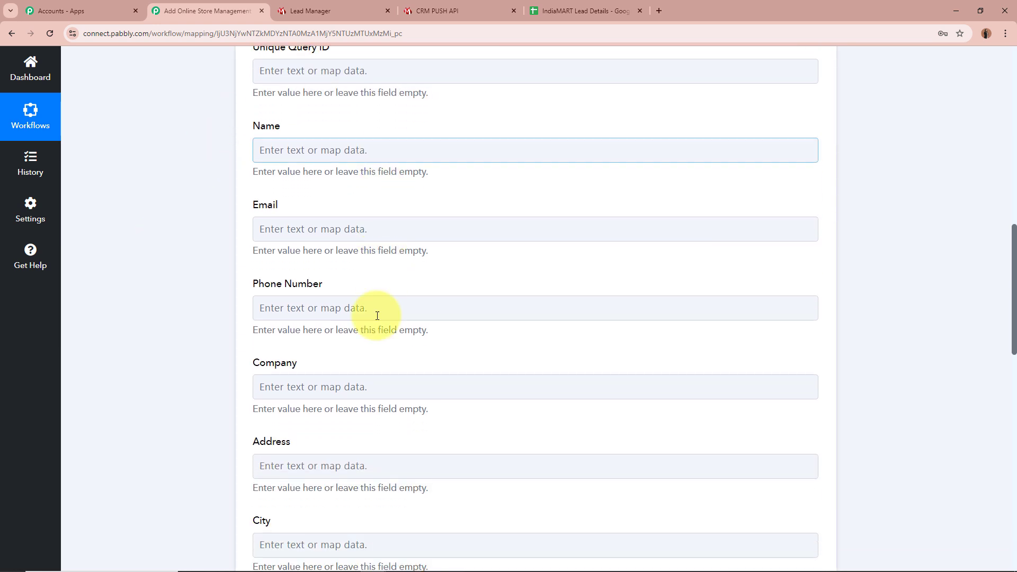
scroll(379, 345, down, 4)
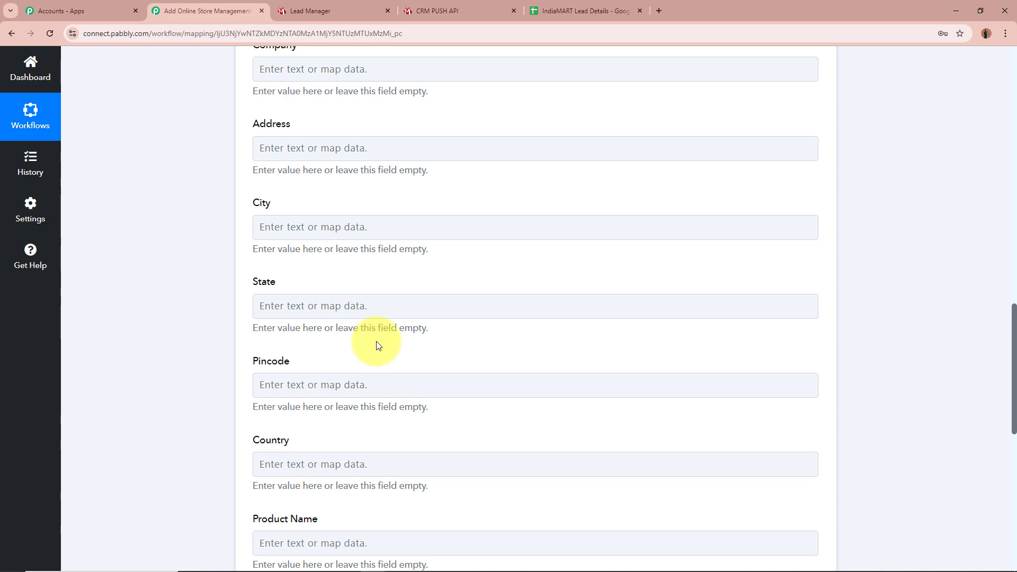
scroll(379, 345, down, 4)
scroll(377, 341, up, 8)
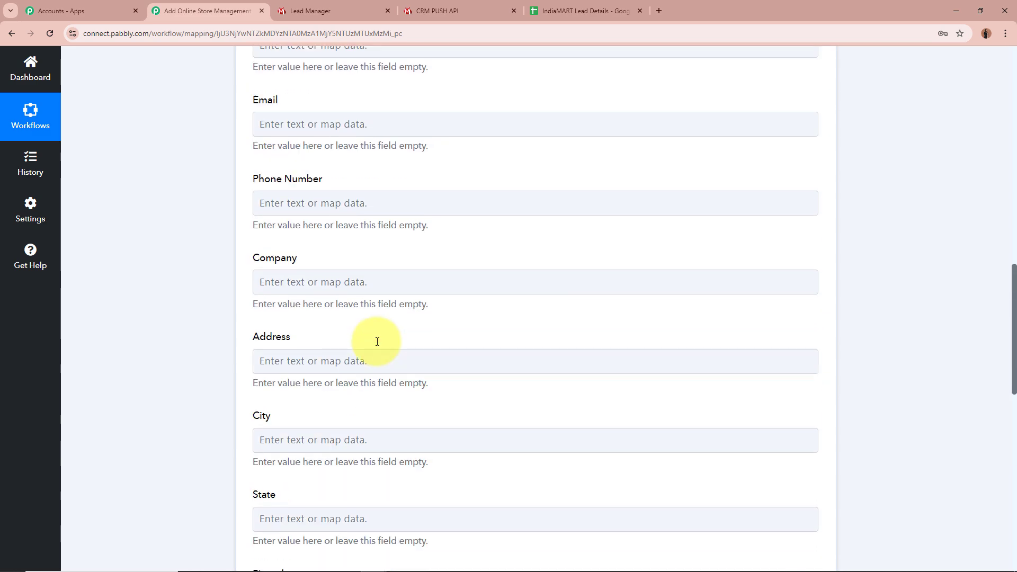
scroll(377, 342, up, 5)
In the lead sheet, review the Unique Query ID, Name, Email, Phone Number, Company and Address headers
click(580, 11)
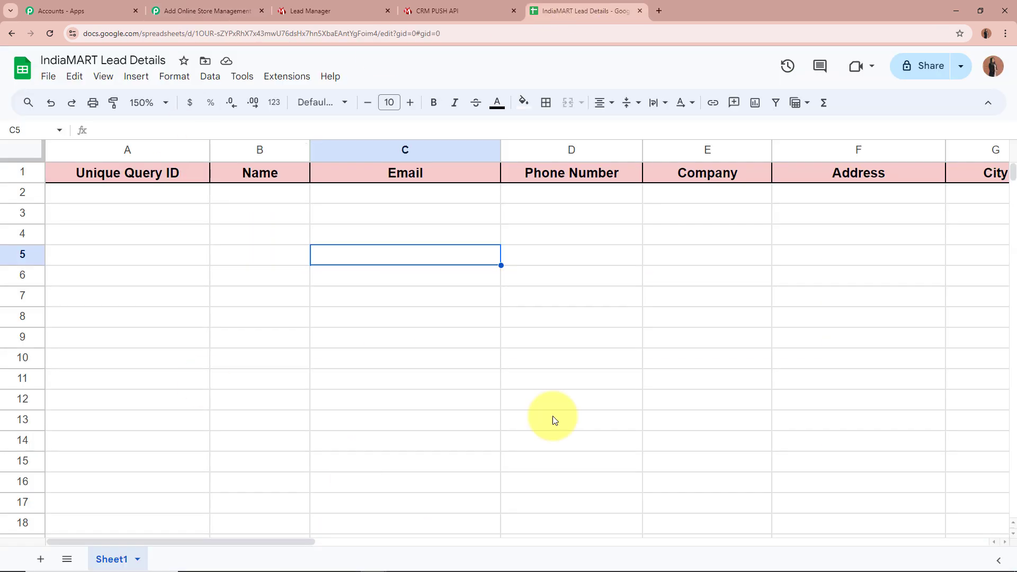
click(193, 172)
click(262, 171)
click(382, 173)
click(572, 174)
click(683, 178)
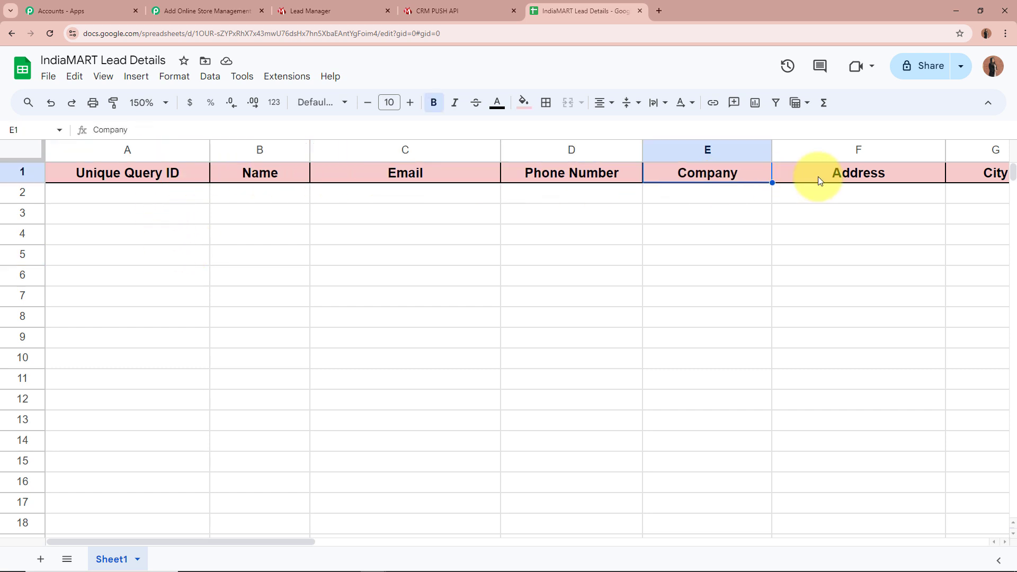
click(818, 176)
drag(291, 542, 537, 543)
Review the City, State, Pincode, Country, Product Name and Message headers, then select cell A2
click(123, 179)
click(228, 177)
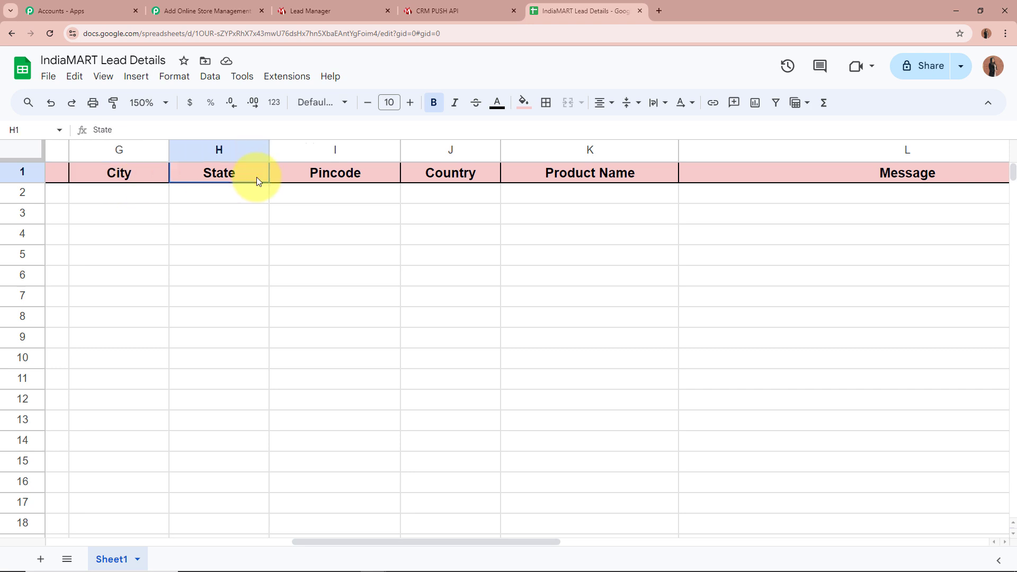
click(339, 177)
click(451, 177)
click(627, 178)
click(868, 182)
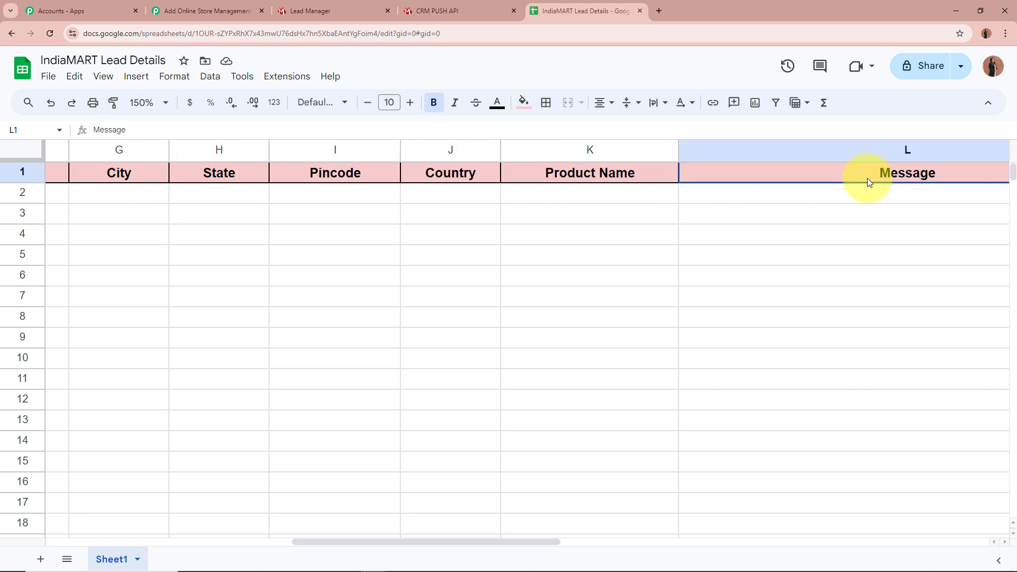
drag(443, 540, 50, 540)
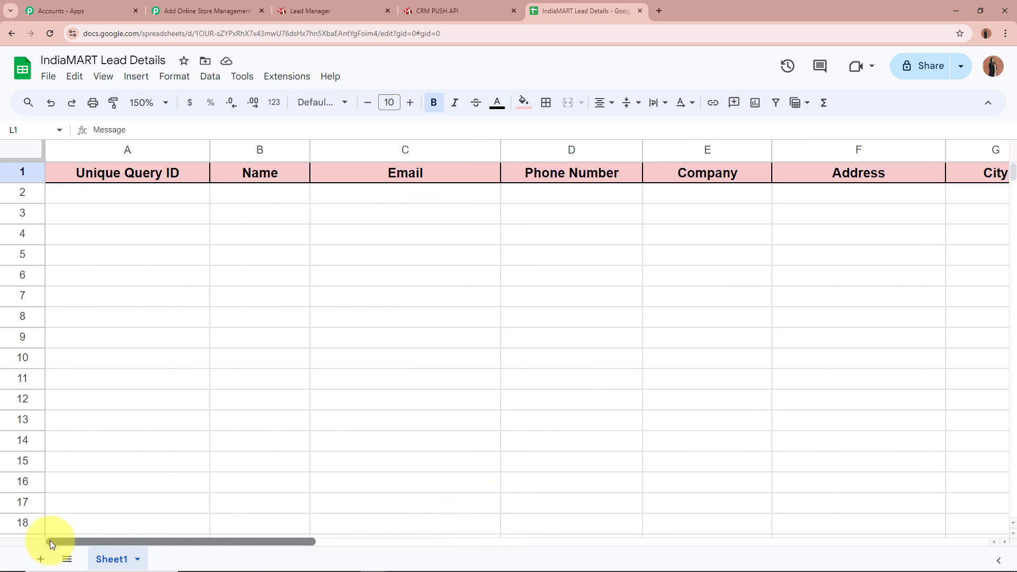
click(128, 198)
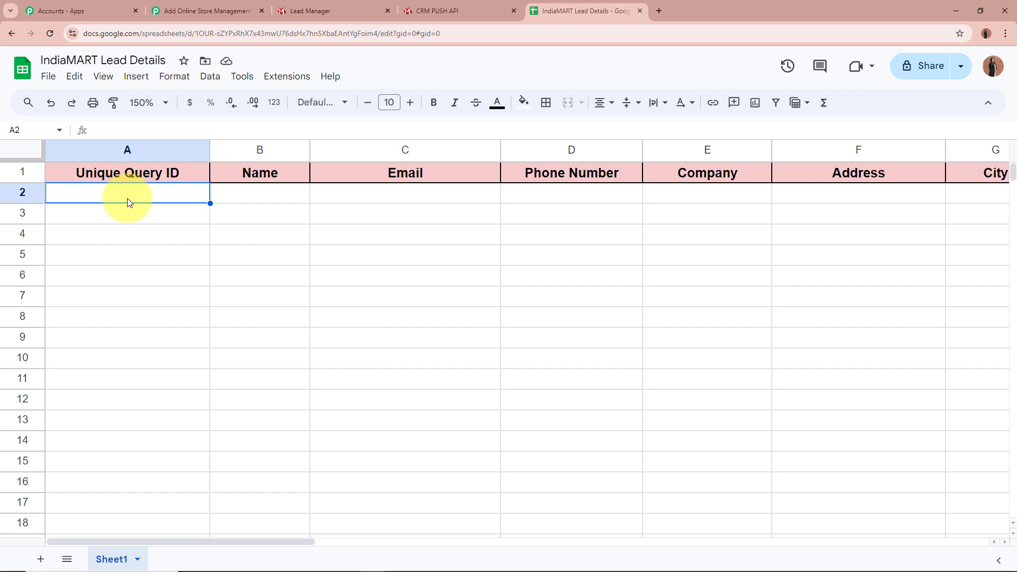
Point out the Unique Query ID, Name, Email and Company headers, then view the Pabbly field list
click(245, 8)
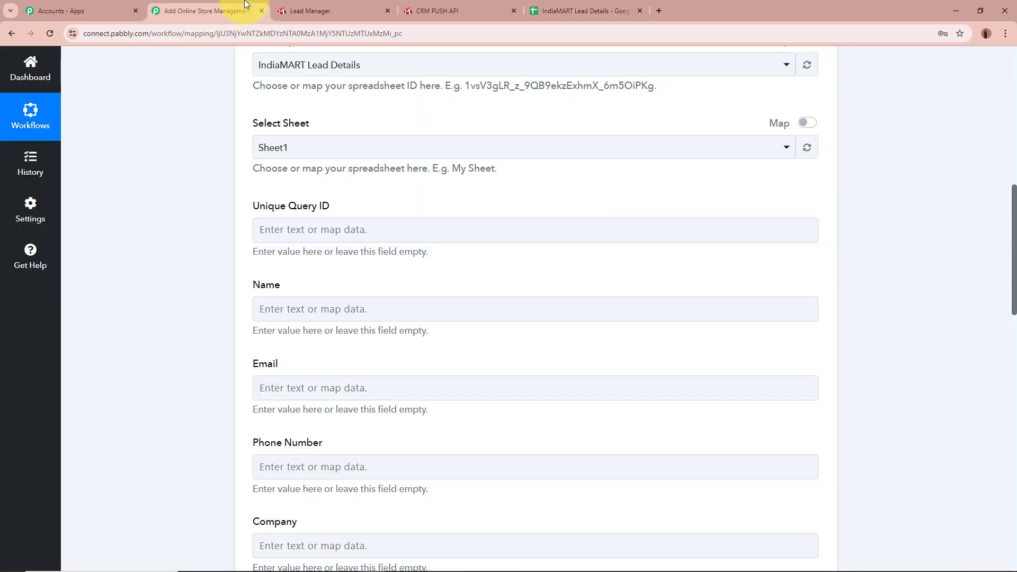
click(596, 14)
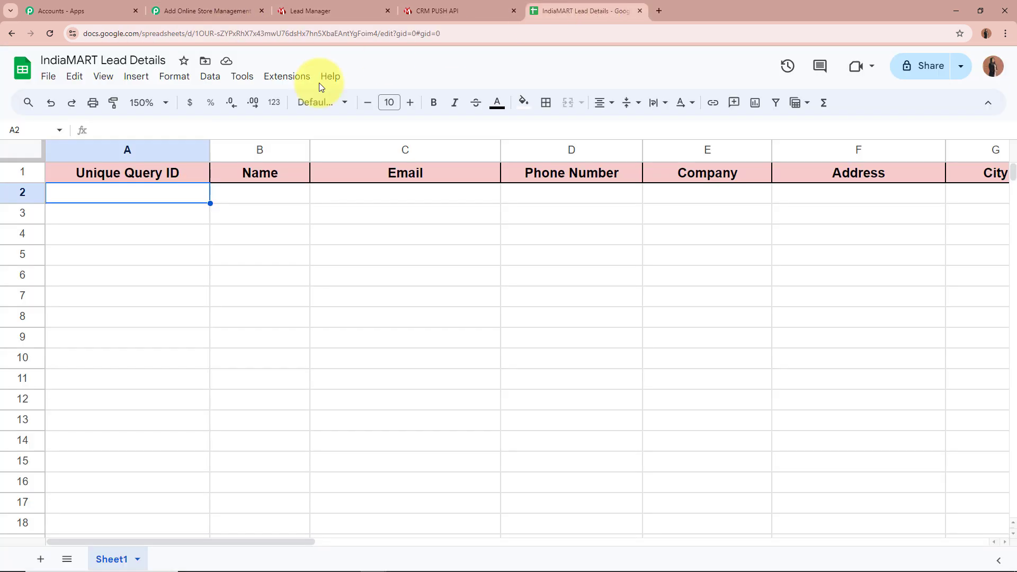
click(146, 181)
click(296, 180)
click(405, 175)
click(691, 183)
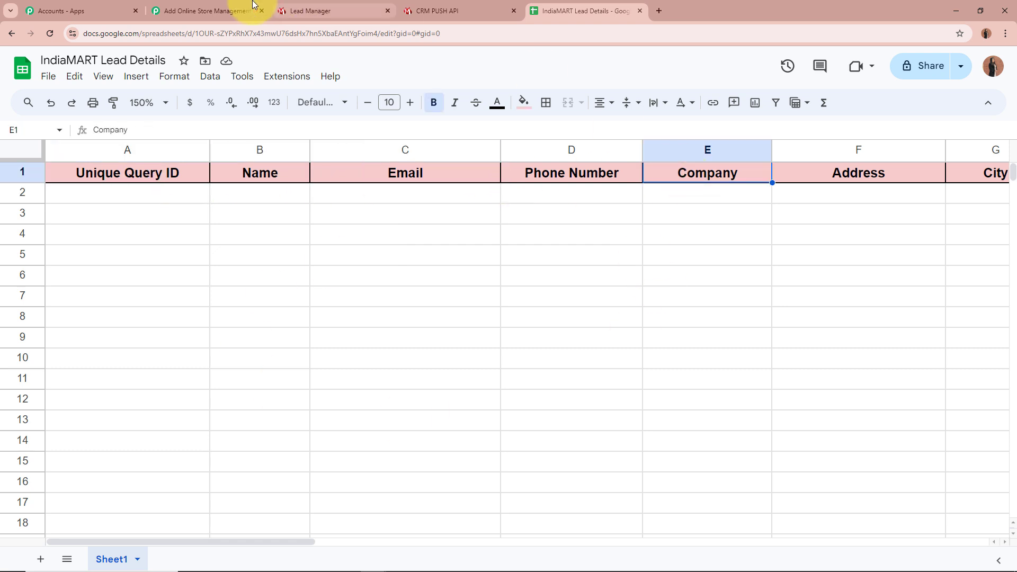
click(222, 11)
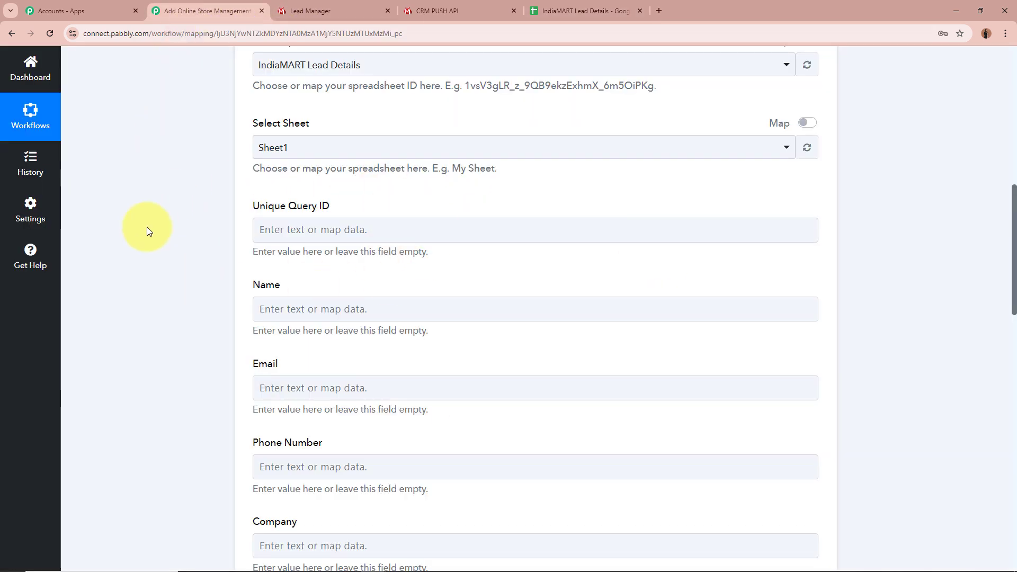
scroll(148, 231, down, 1)
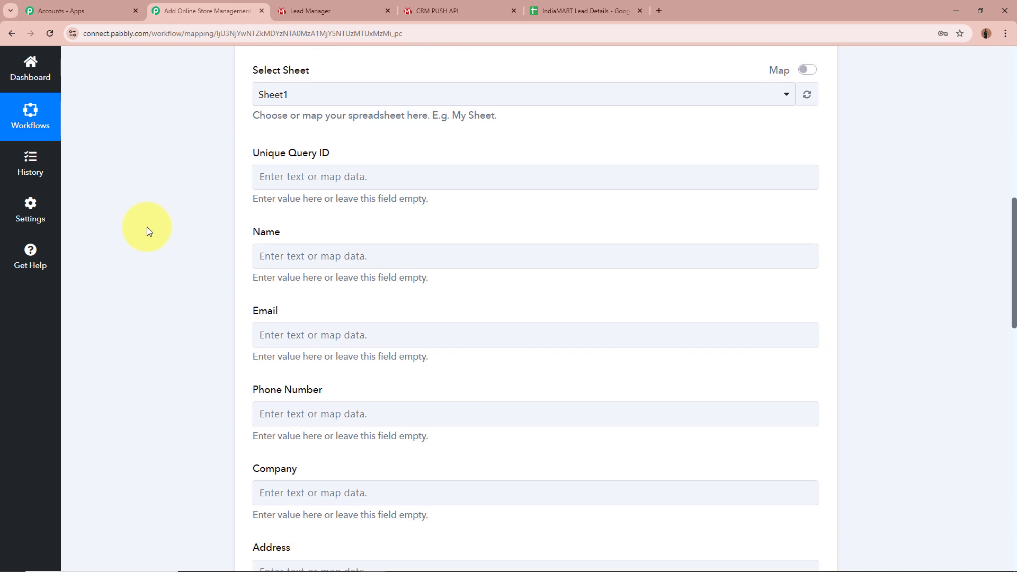
Map RESPONSE UNIQUE QUERY ID from IndiaMART New Leads into the Unique Query ID field
scroll(148, 227, up, 5)
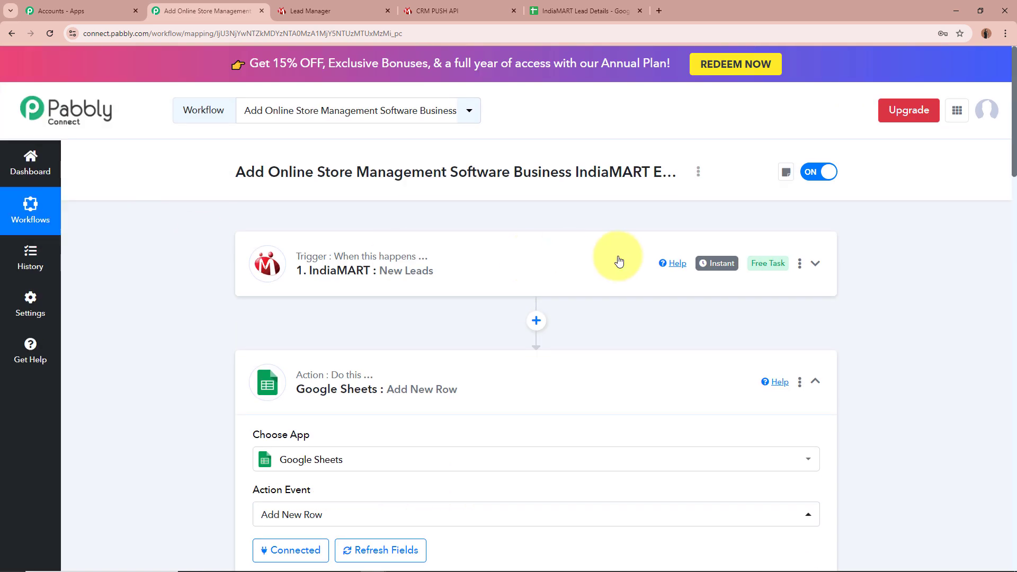
scroll(527, 273, down, 9)
scroll(527, 272, down, 2)
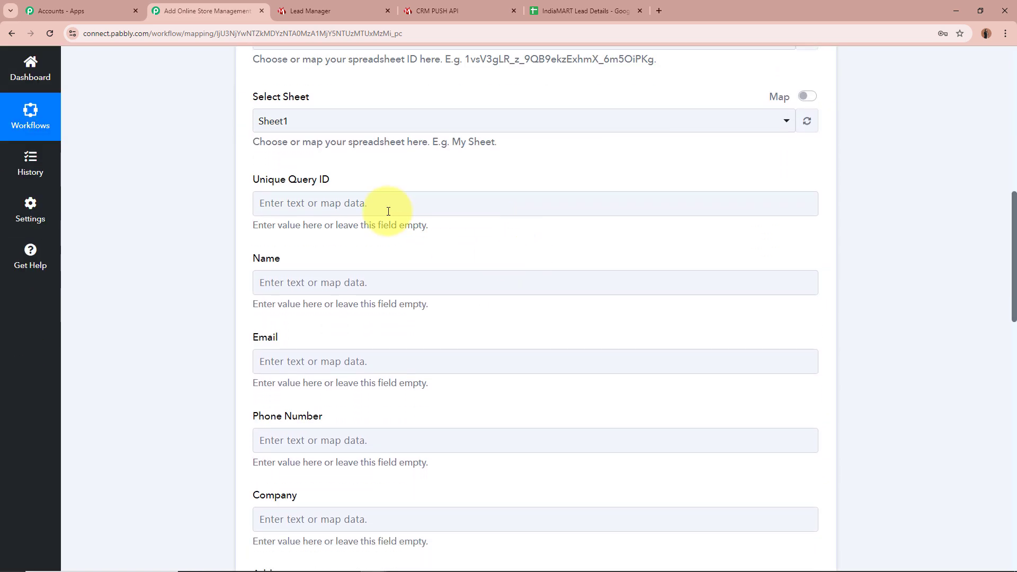
click(358, 204)
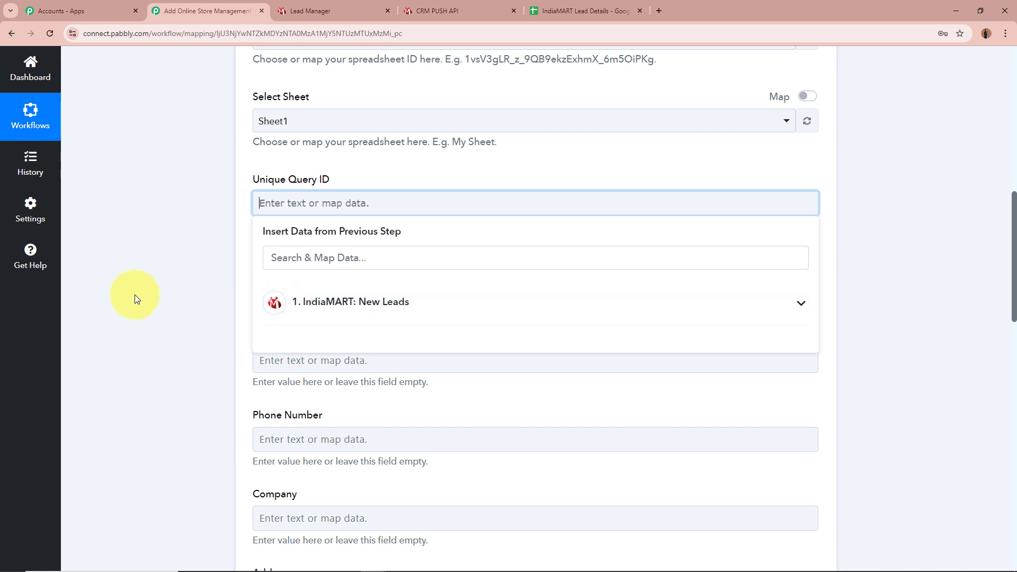
scroll(135, 295, up, 1)
click(390, 369)
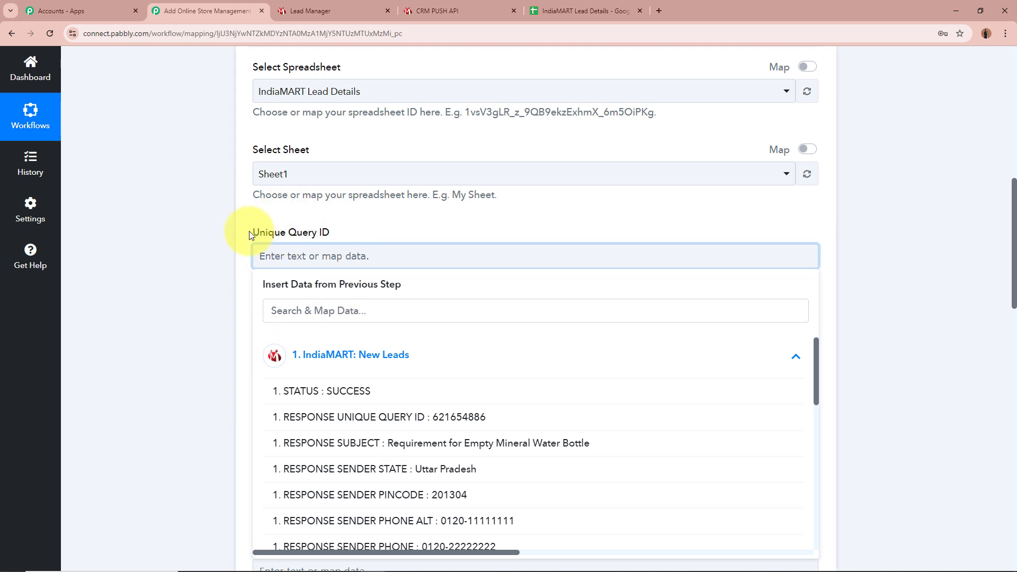
drag(252, 235, 364, 233)
click(266, 256)
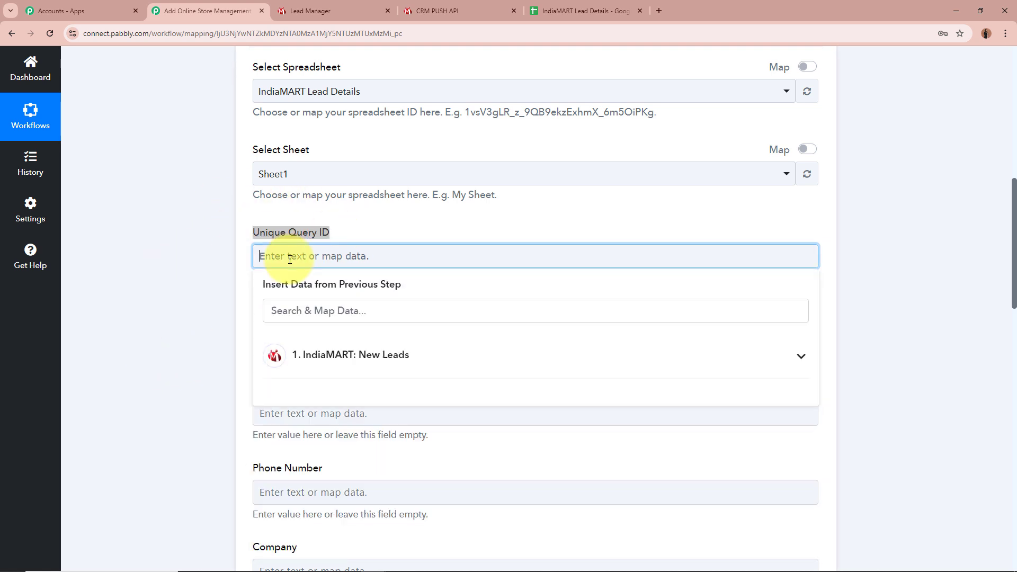
click(325, 360)
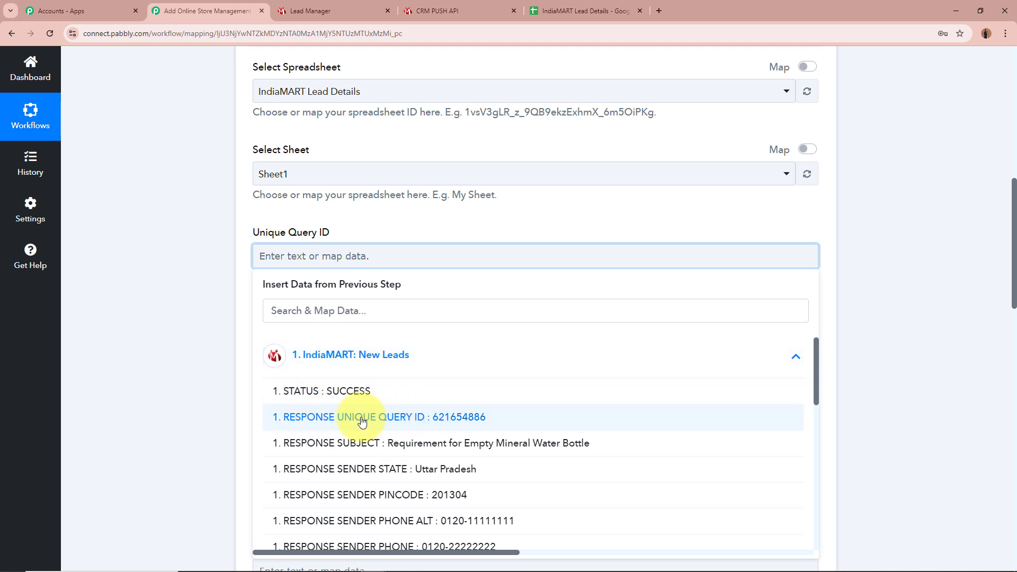
click(516, 420)
click(185, 302)
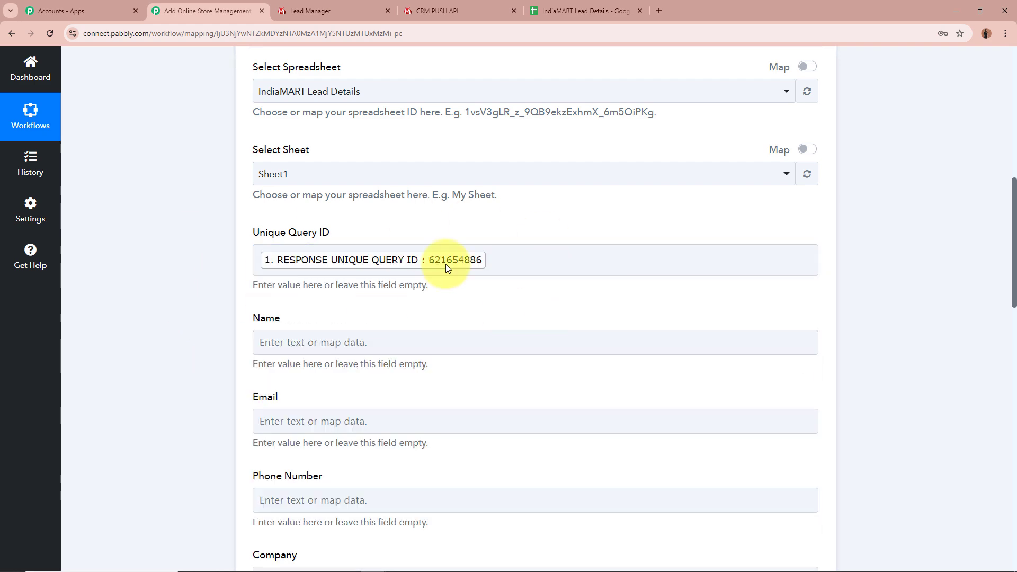
Map the lead's sender name into the Name field
scroll(161, 313, up, 8)
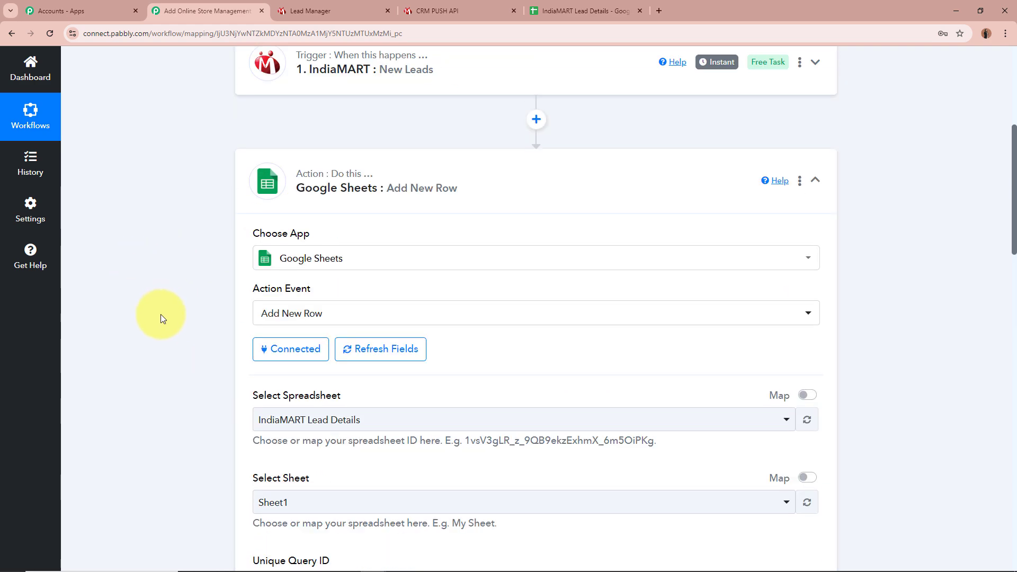
scroll(165, 299, down, 8)
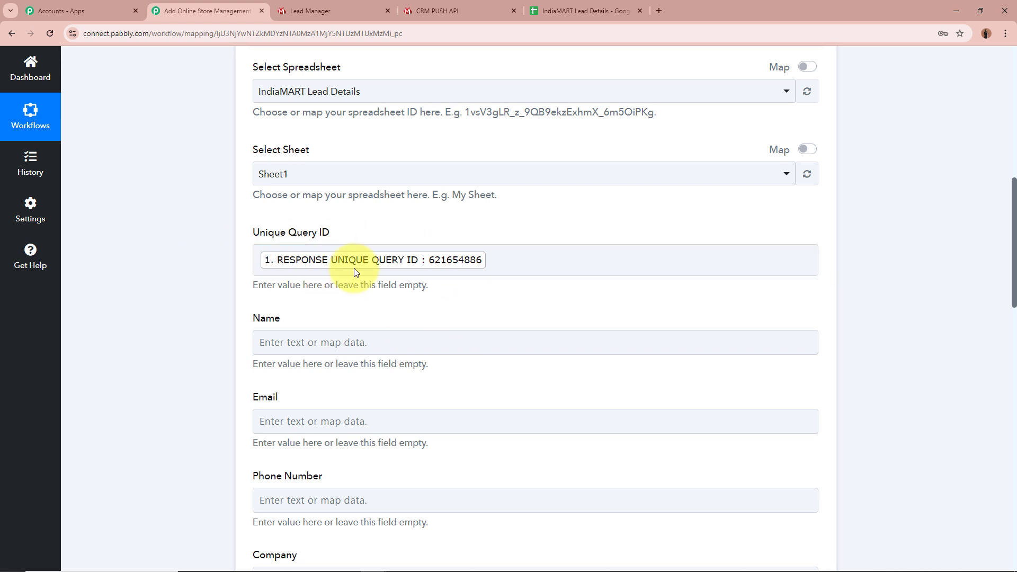
scroll(174, 305, down, 2)
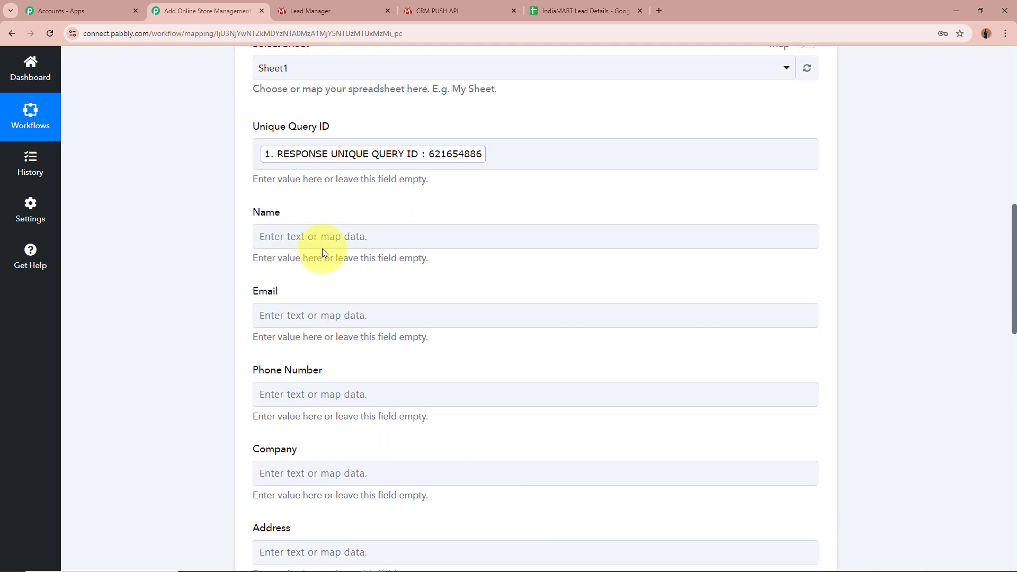
click(353, 241)
click(386, 335)
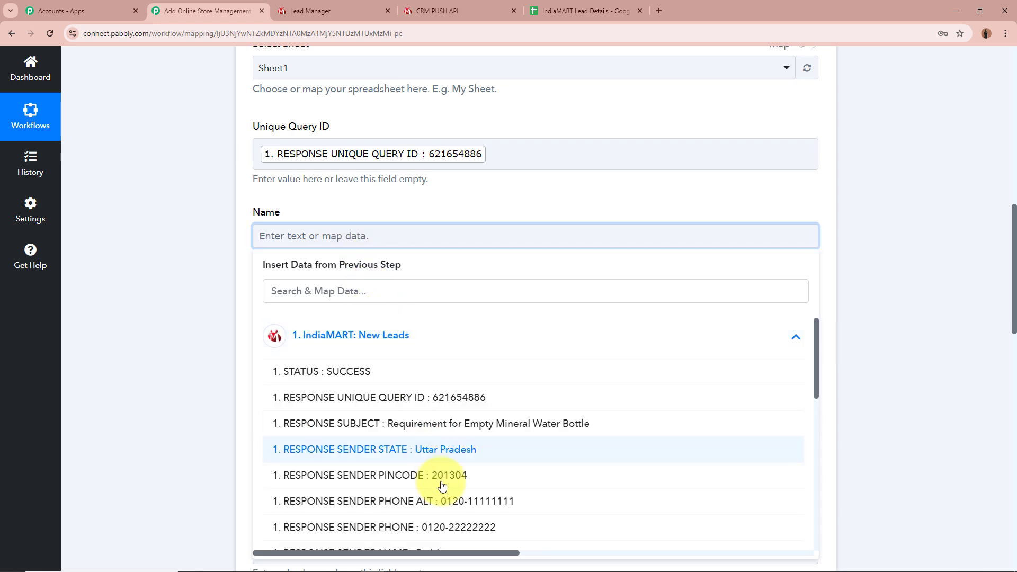
scroll(445, 491, down, 1)
click(443, 500)
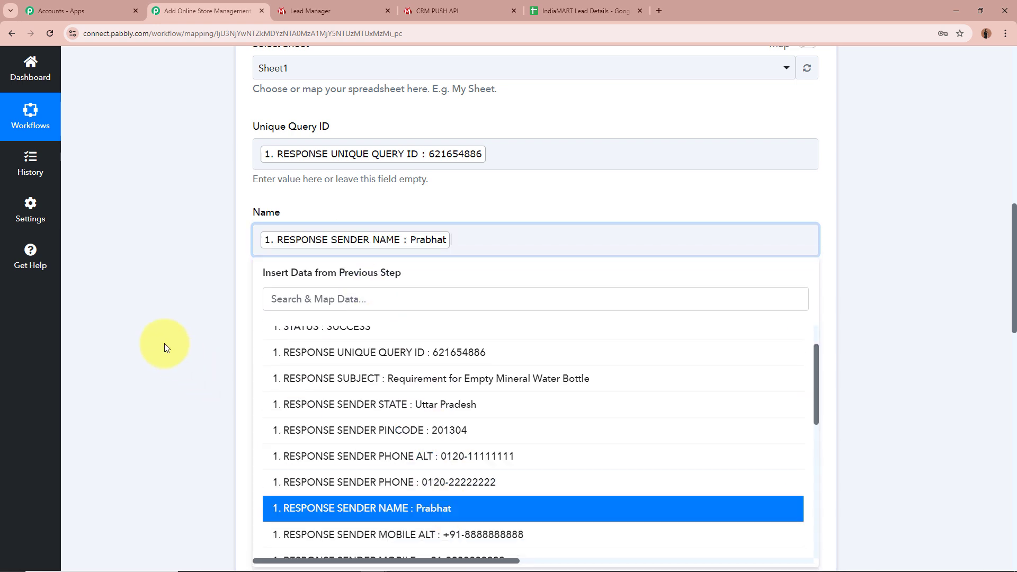
click(164, 345)
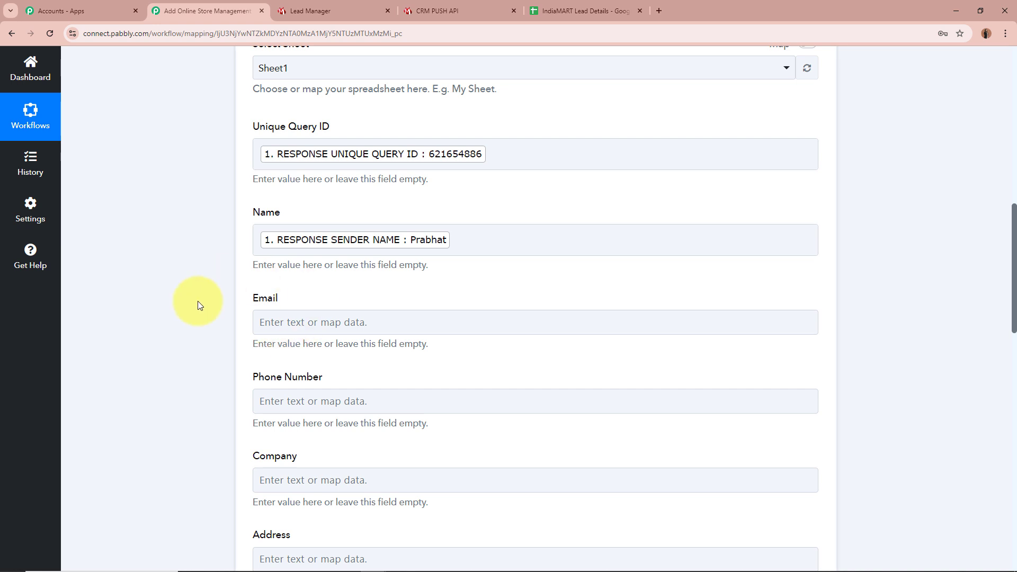
Map the sender's email into Email and main phone into Phone Number
scroll(199, 303, down, 1)
scroll(199, 303, down, 3)
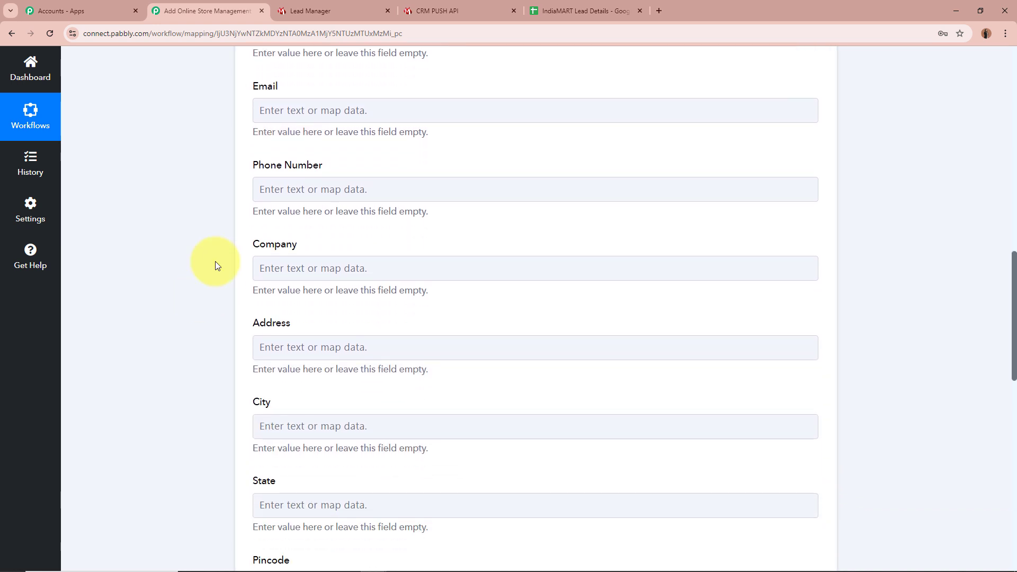
click(332, 110)
text(Email)
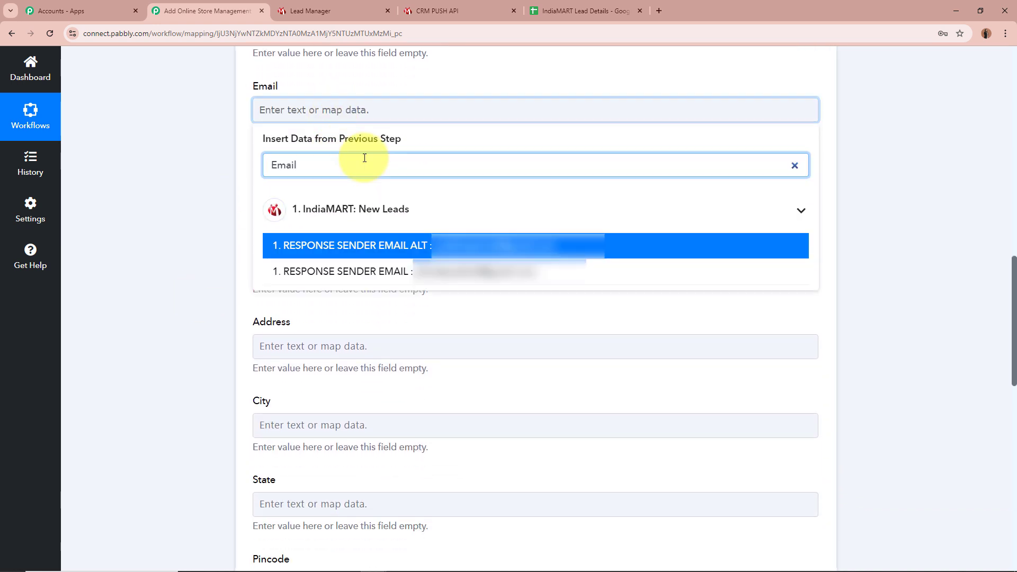
click(395, 265)
click(170, 186)
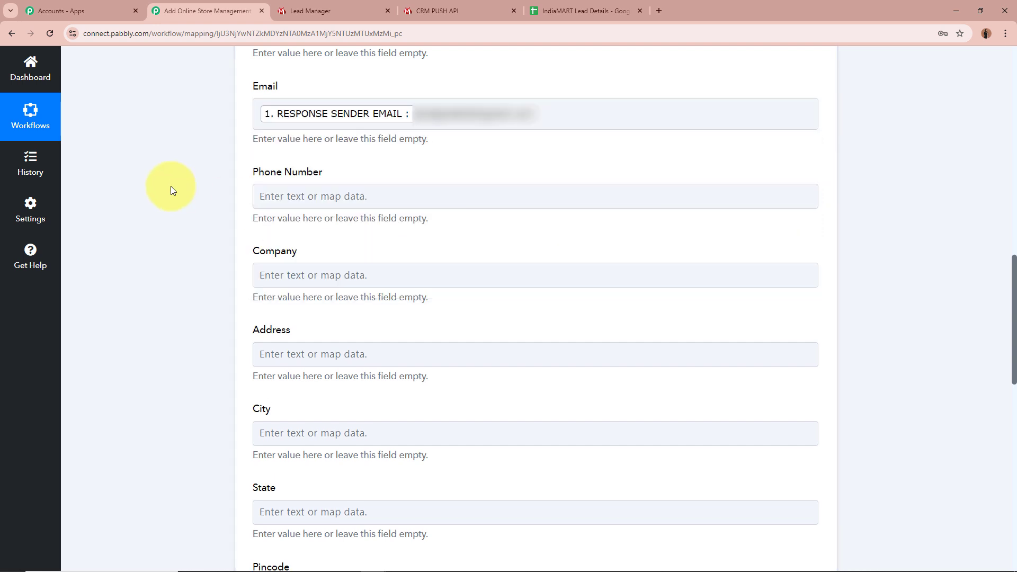
click(364, 196)
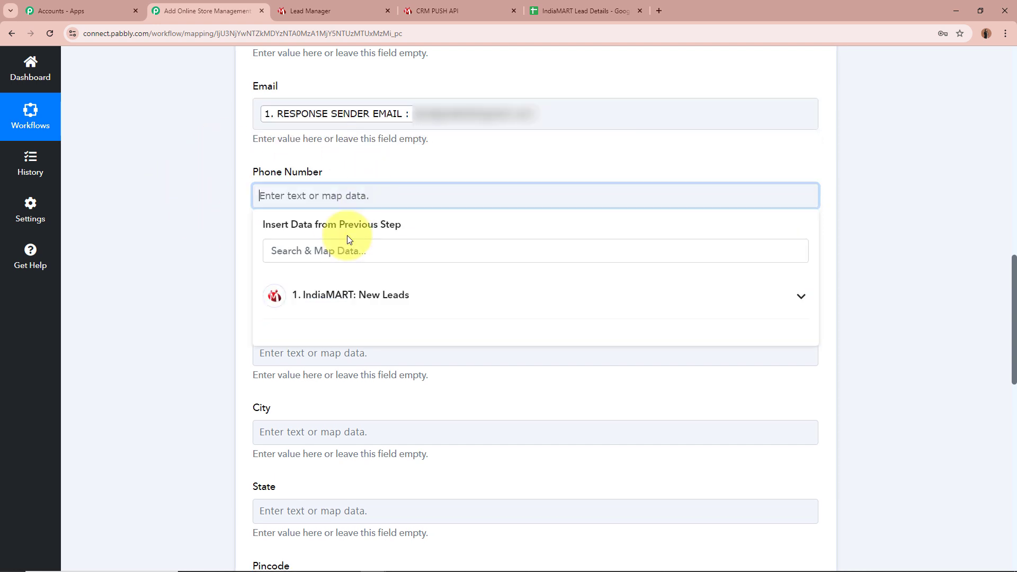
text(Phone)
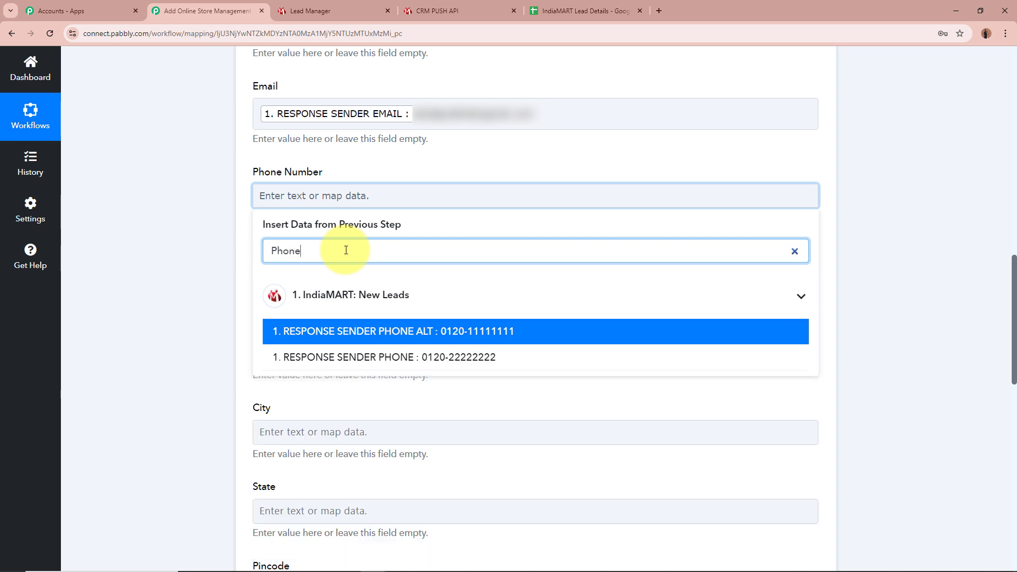
click(405, 359)
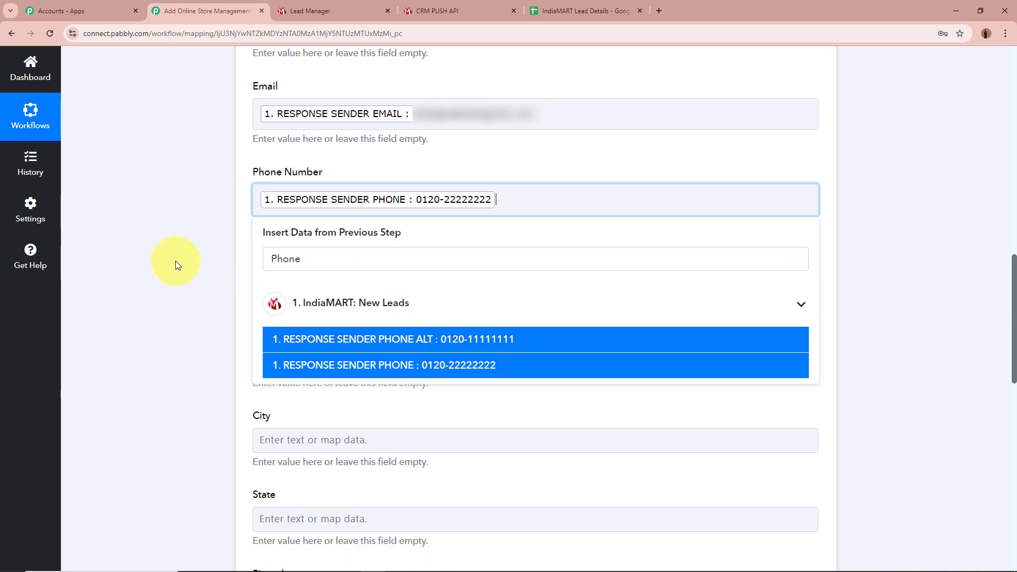
click(193, 295)
Map the sender's company into the Company field
scroll(204, 263, down, 1)
click(345, 227)
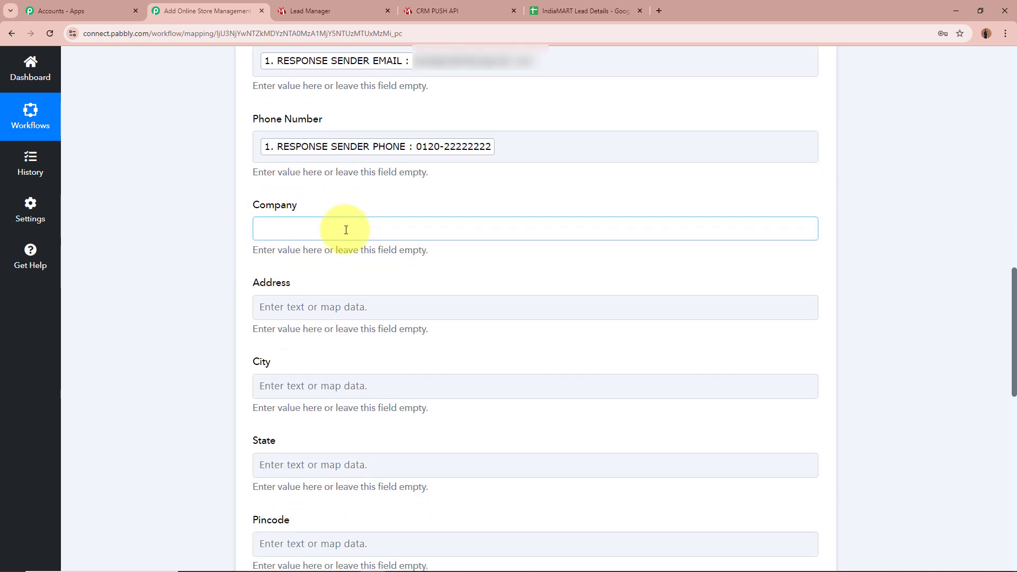
text(Comap)
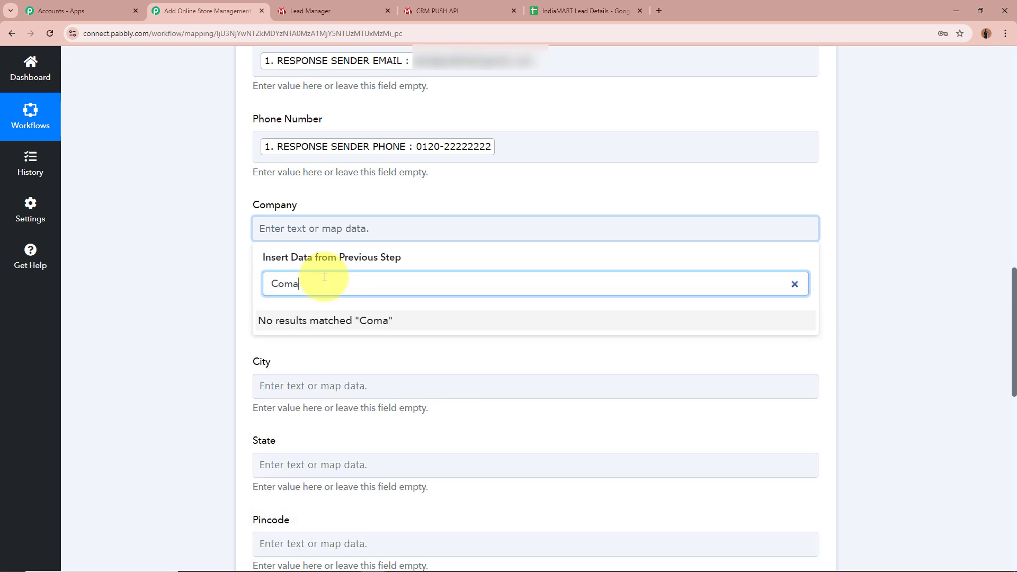
key(BackSpace)
key(BackSpace)
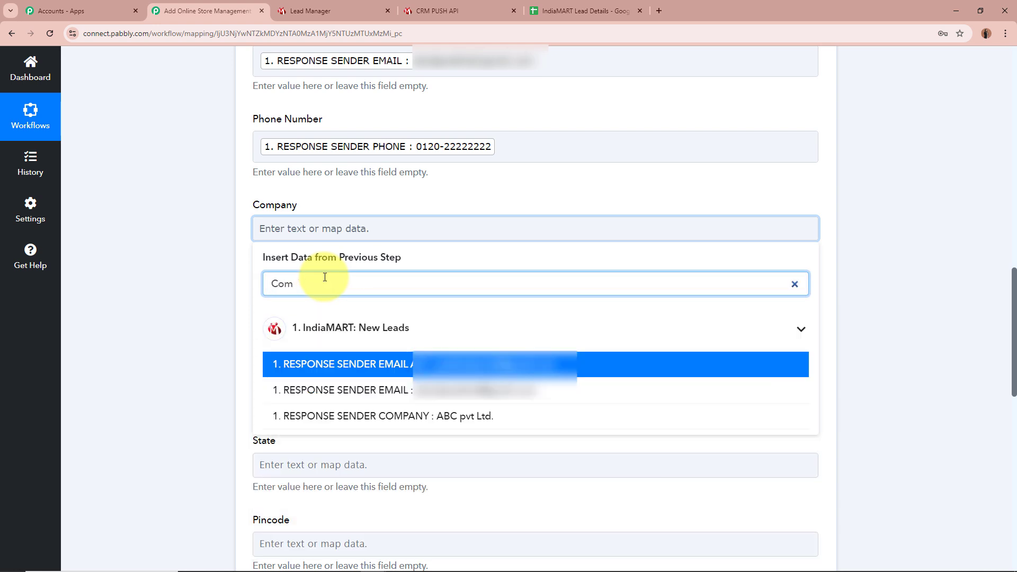
text(pany)
click(389, 371)
click(198, 312)
Map the sender's address into Address and city into City
scroll(196, 312, down, 3)
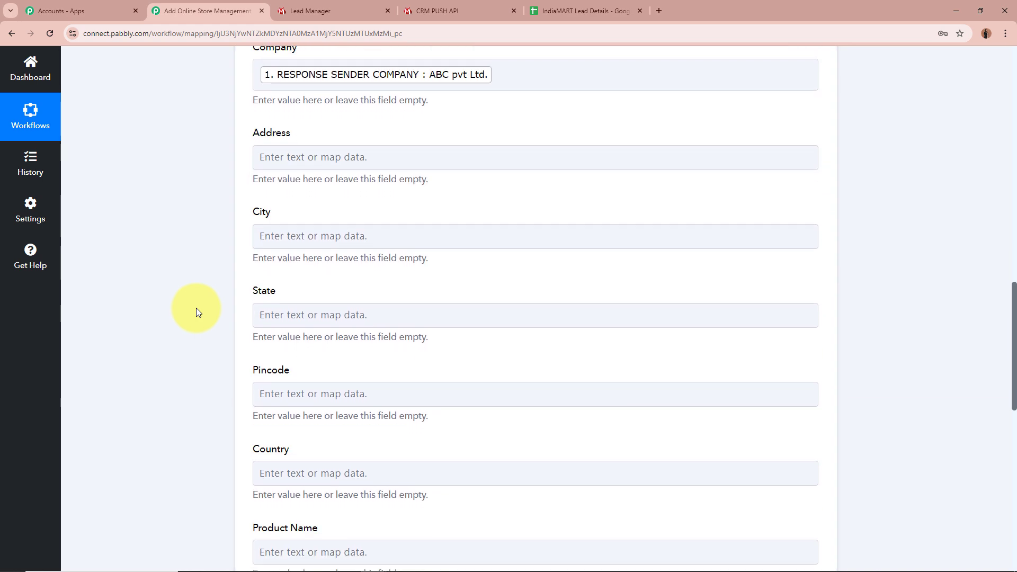
click(364, 159)
click(365, 214)
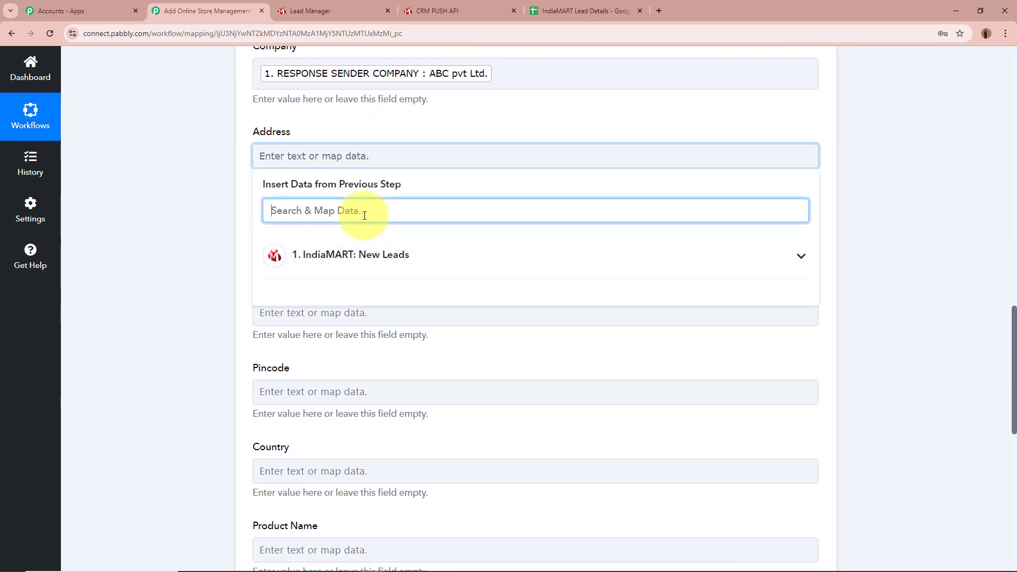
text(Address)
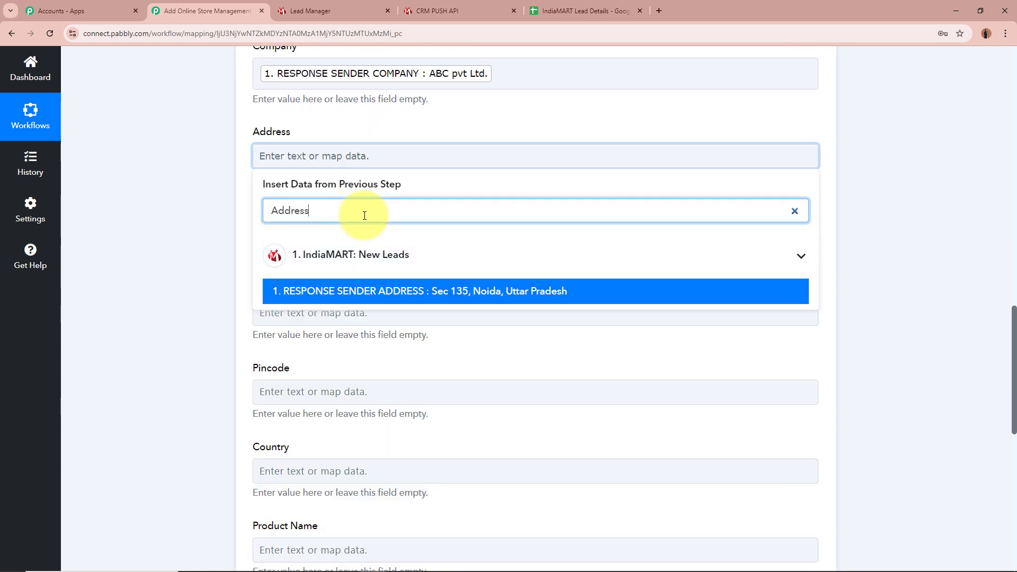
click(408, 291)
click(193, 227)
click(341, 242)
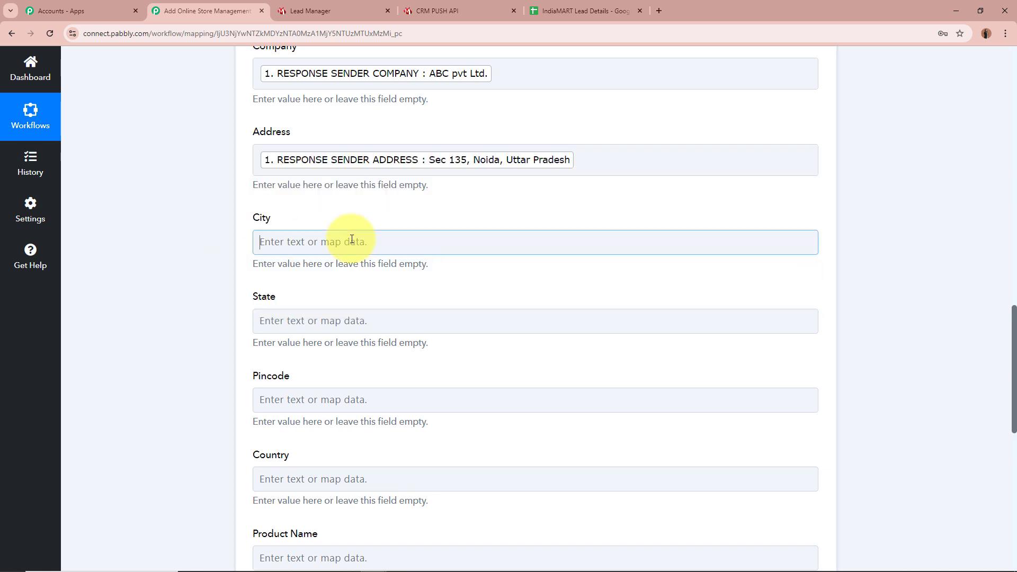
click(349, 297)
text(City)
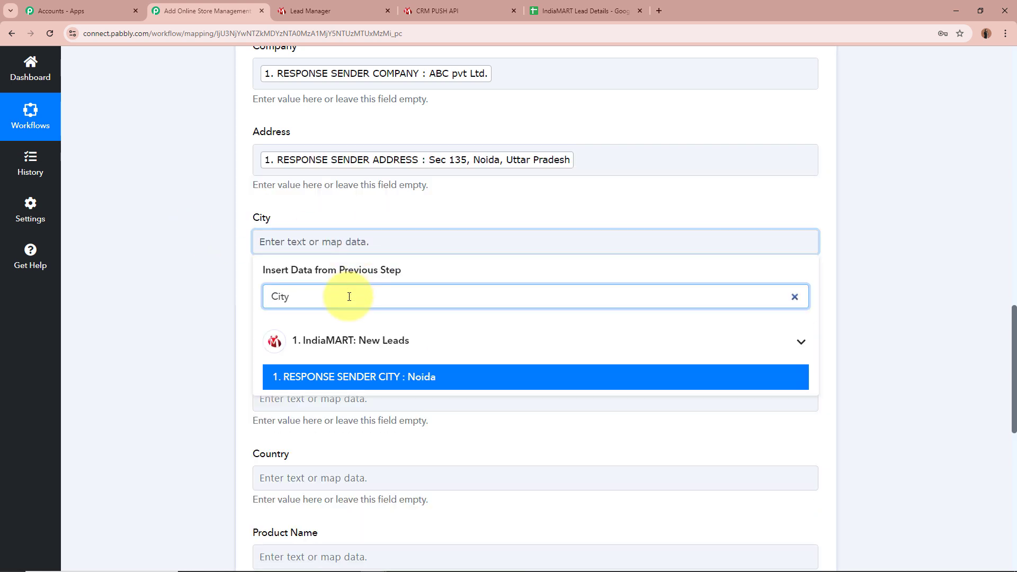
click(406, 377)
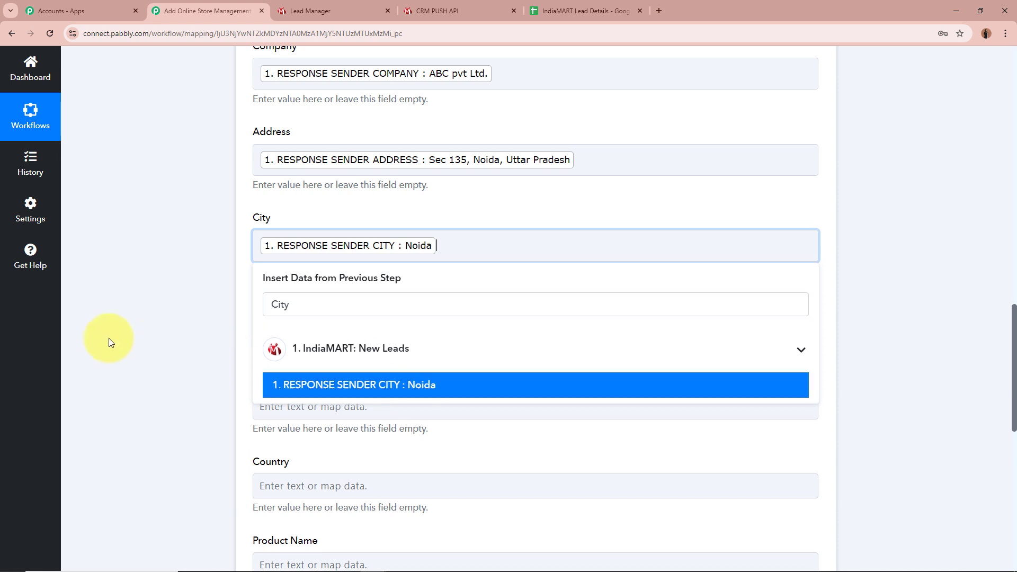
click(107, 335)
scroll(107, 335, down, 2)
Map the IndiaMART sender state into State and the sender pincode into Pincode
scroll(182, 250, down, 1)
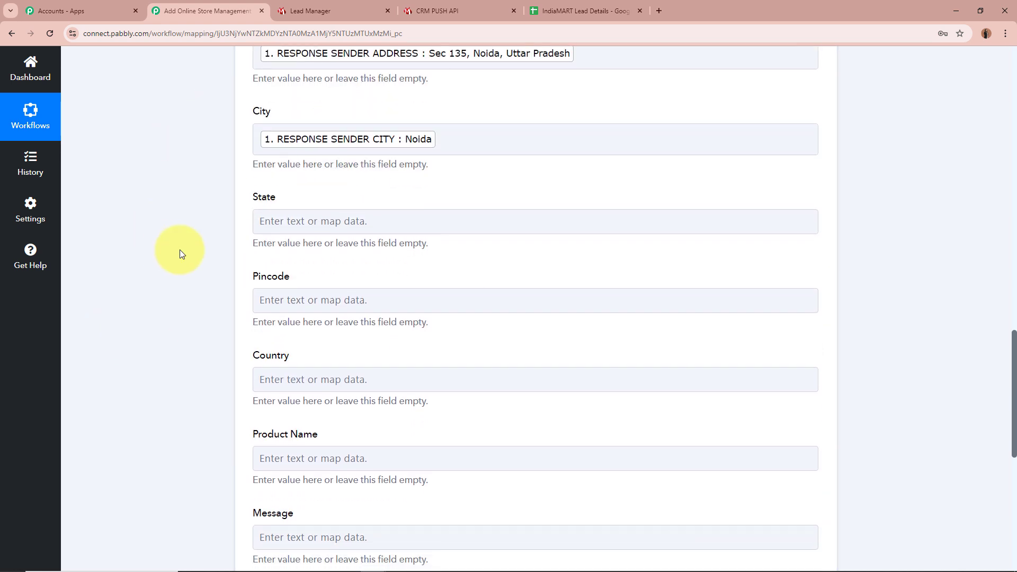
click(335, 168)
click(342, 223)
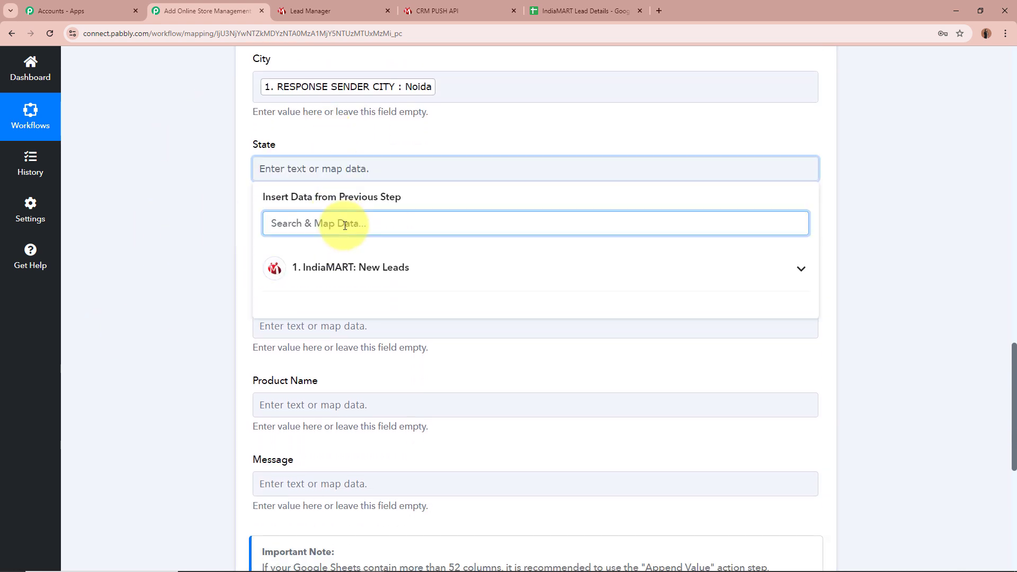
text(Sat)
key(BackSpace)
key(BackSpace)
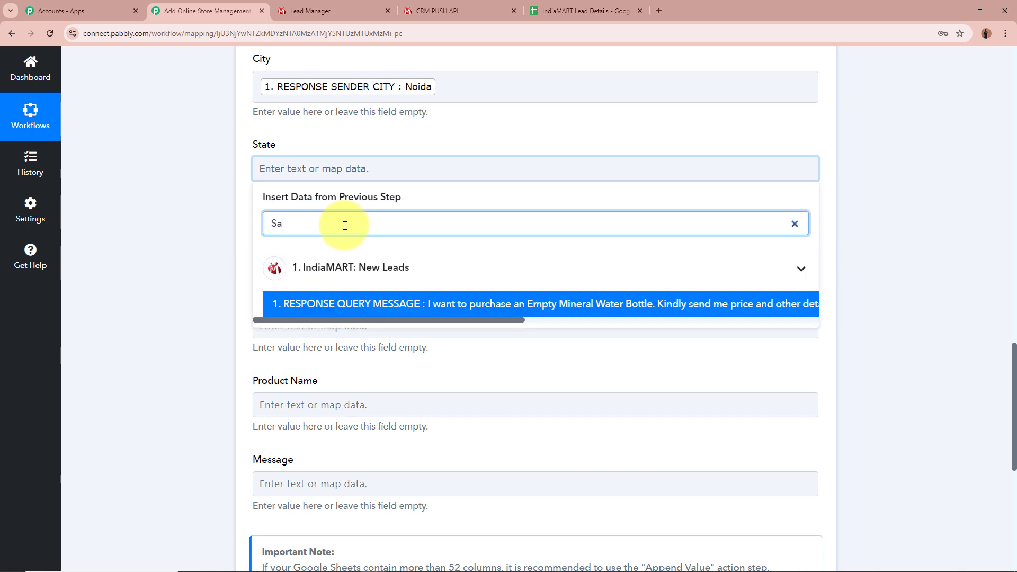
text(ta)
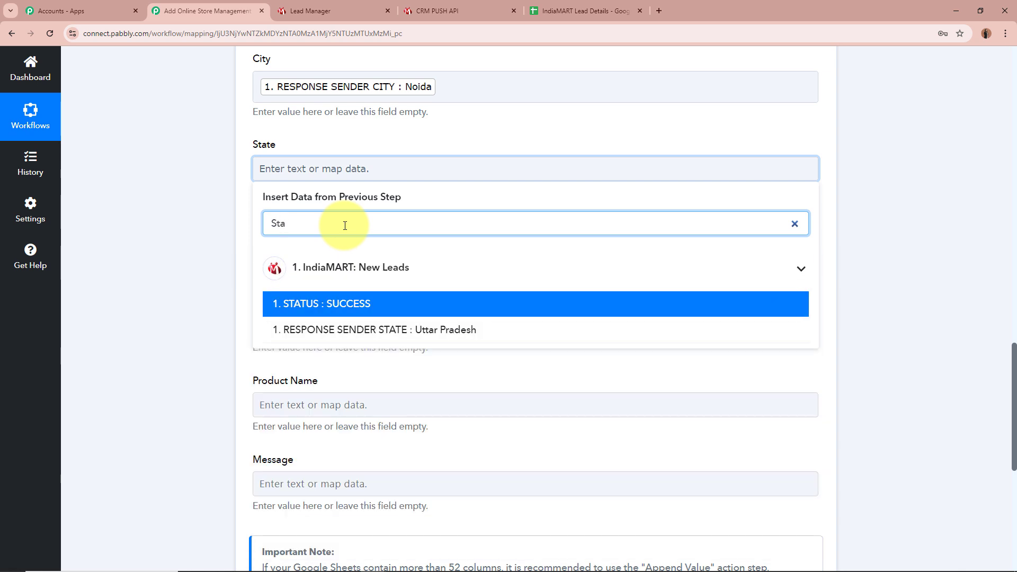
text(te)
key(Return)
scroll(387, 145, down, 2)
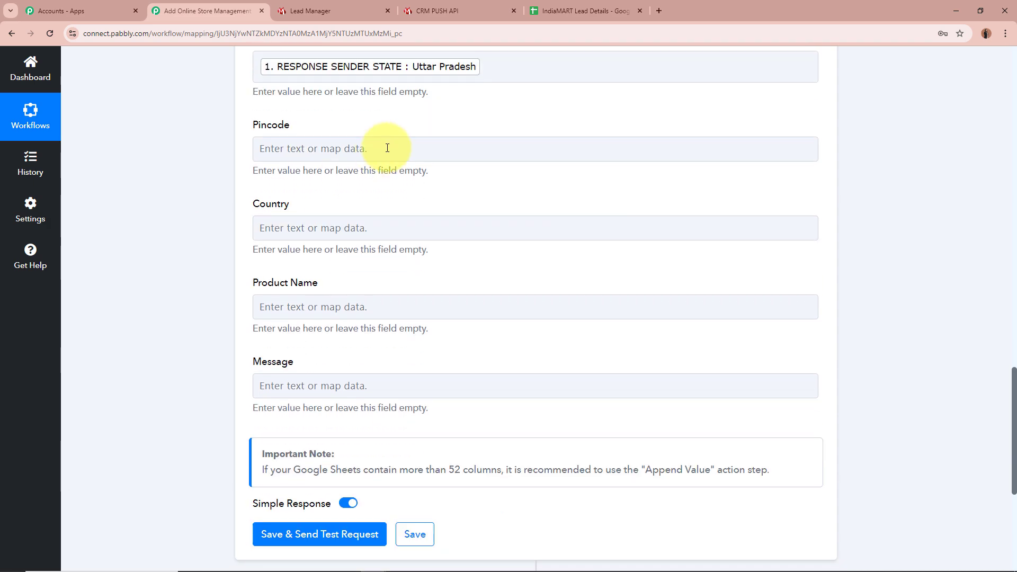
click(386, 147)
click(375, 207)
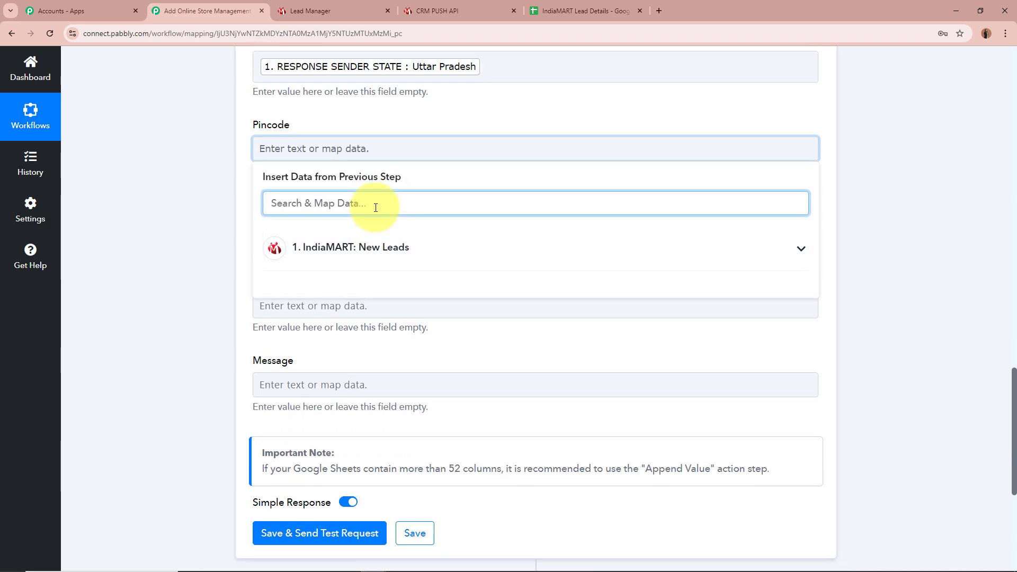
text(Code)
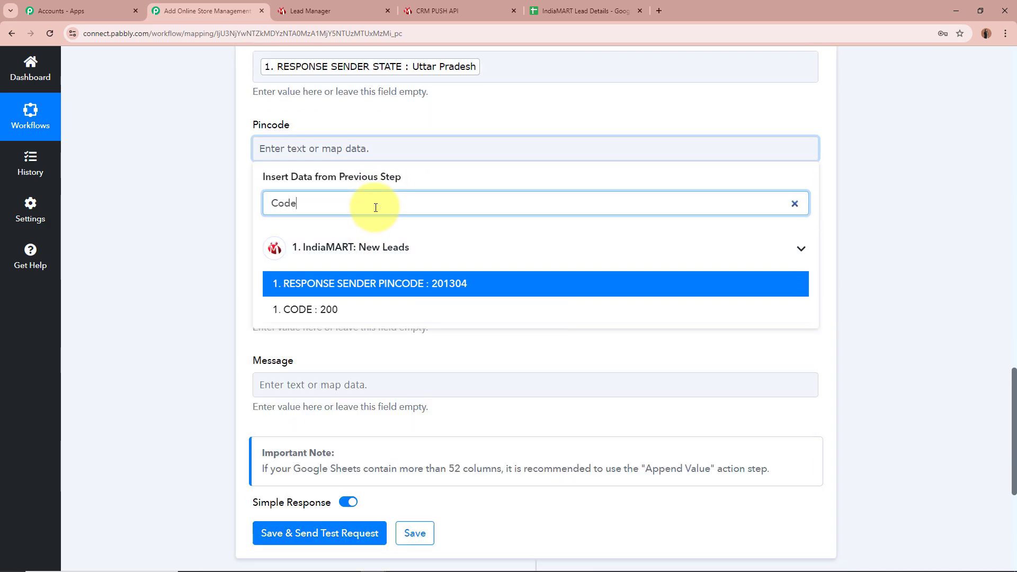
click(431, 290)
click(166, 282)
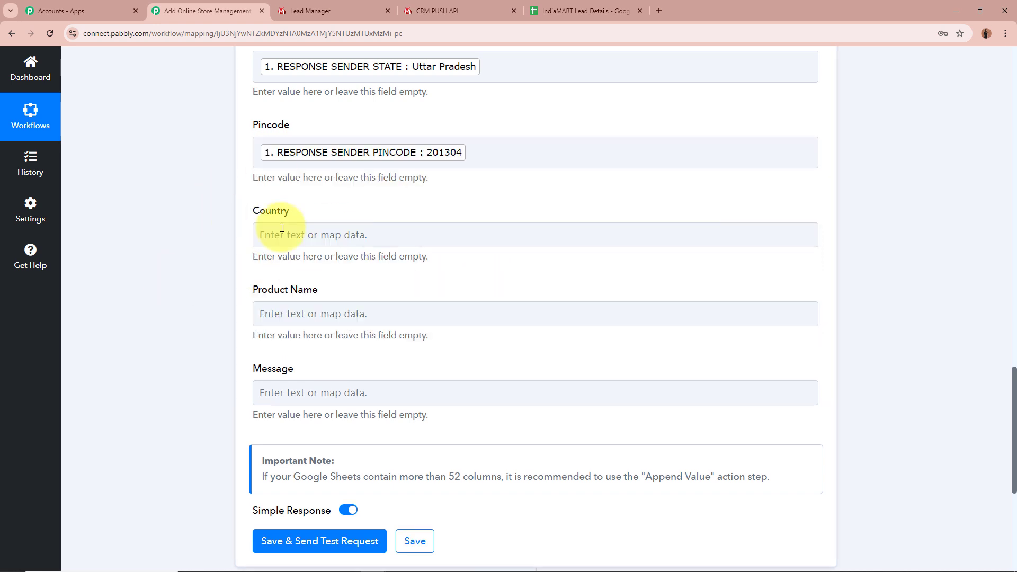
Map the sender country ISO into Country and the query product name into Product Name
click(353, 239)
click(370, 291)
text(Cou)
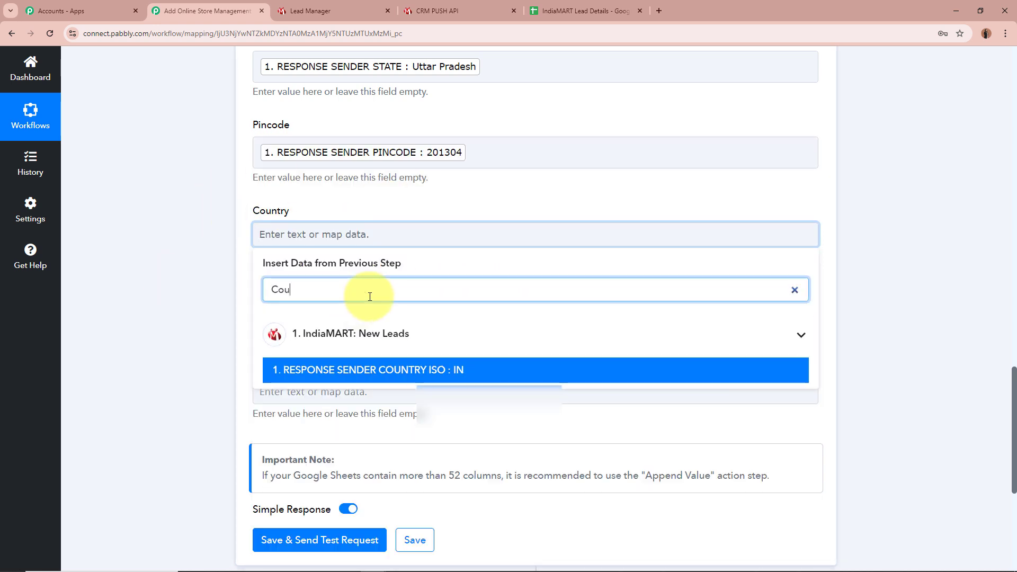
click(432, 370)
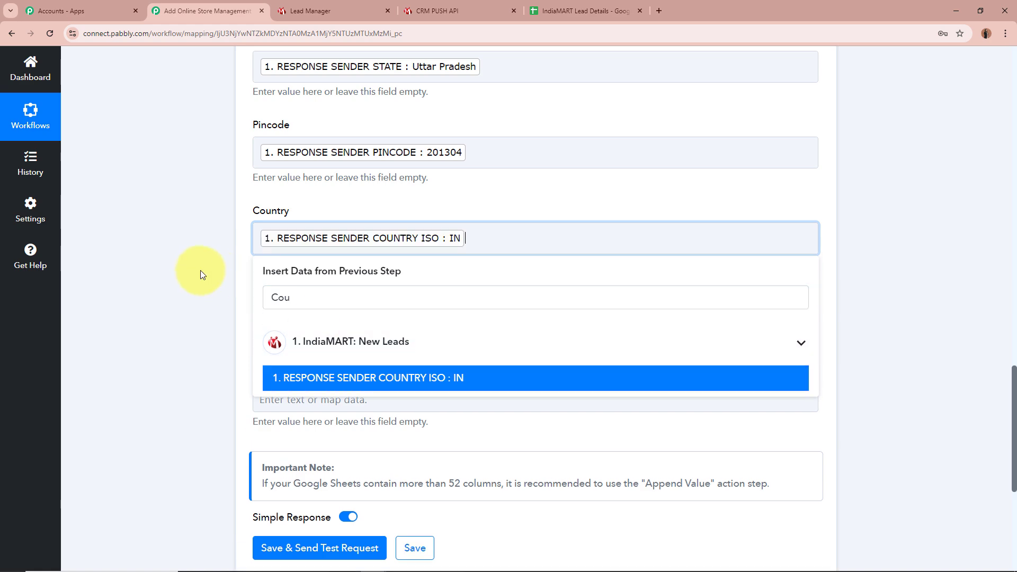
click(200, 271)
click(306, 217)
click(354, 267)
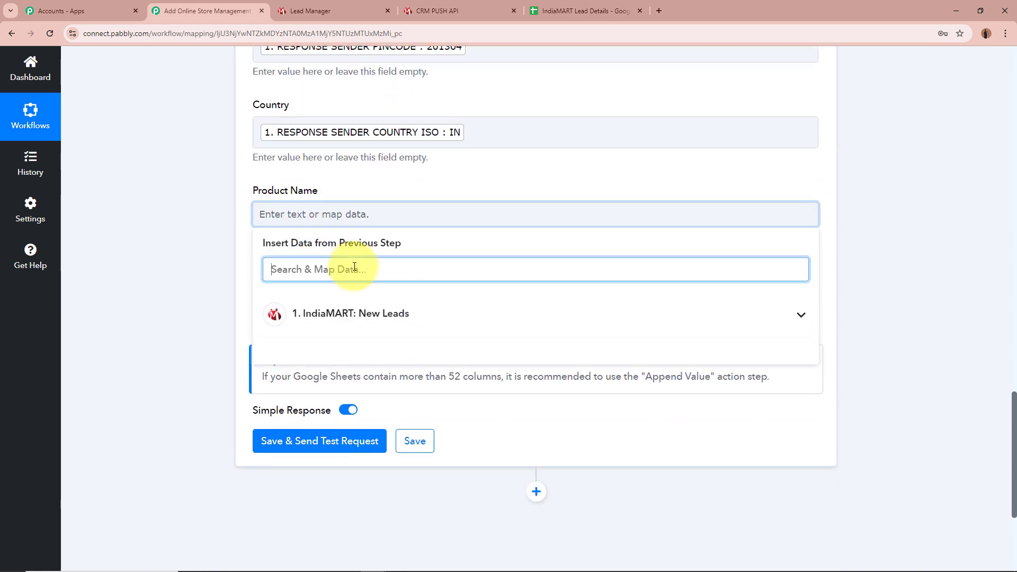
text(Pr)
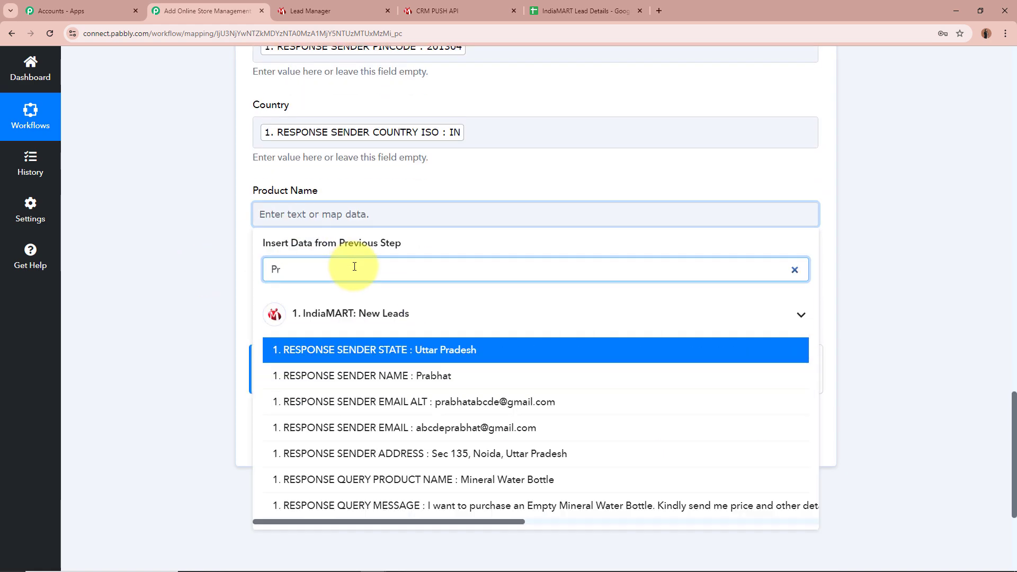
text(ods)
click(431, 350)
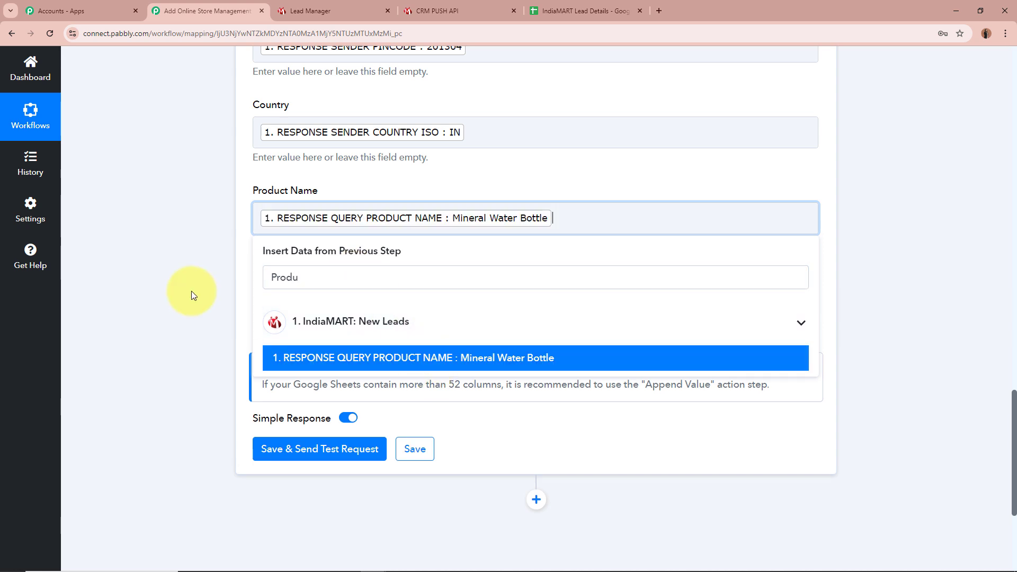
click(193, 291)
Map the IndiaMART query message into the Message field
click(267, 298)
click(356, 363)
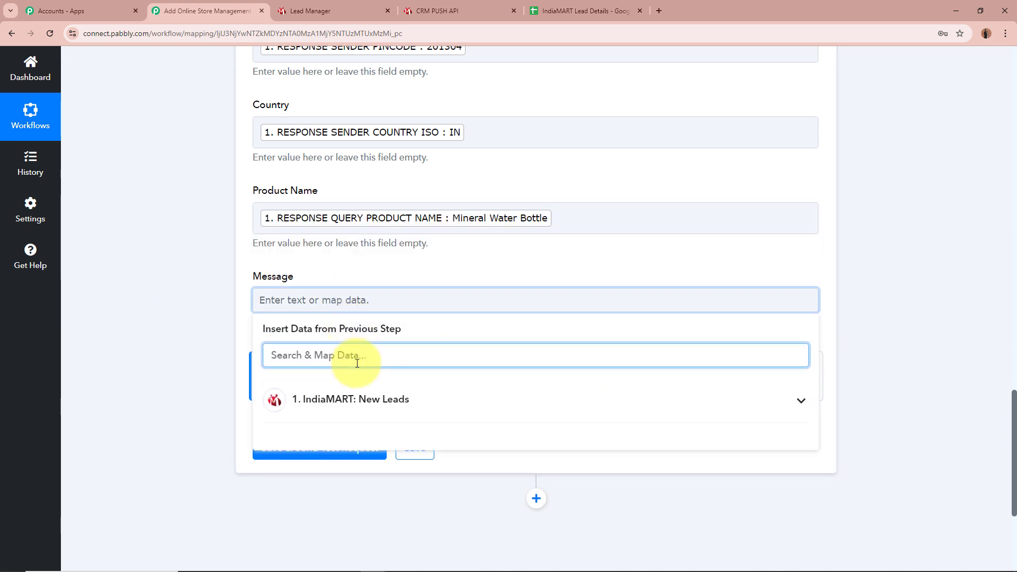
text(Message)
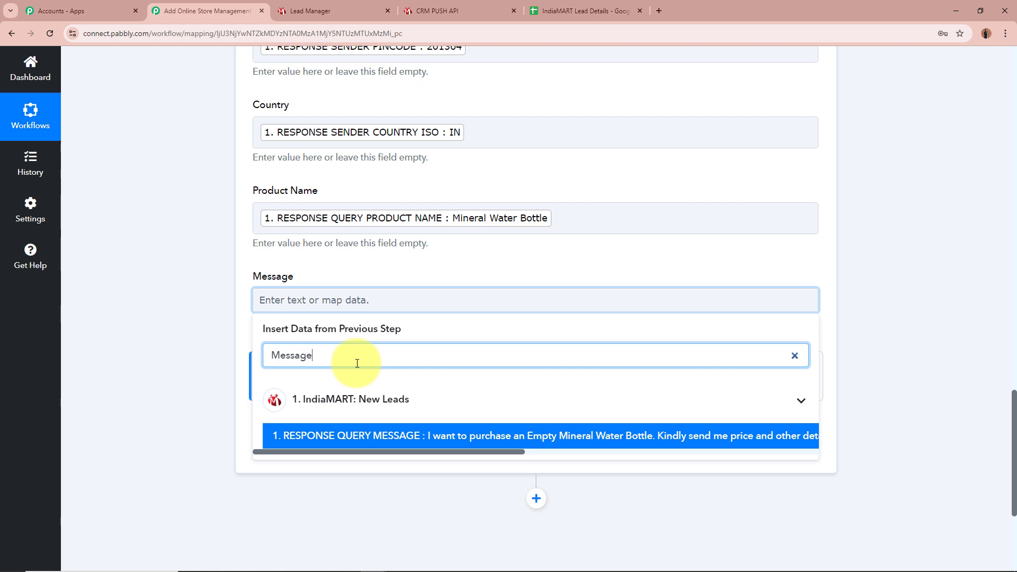
click(406, 435)
click(141, 336)
scroll(166, 326, up, 5)
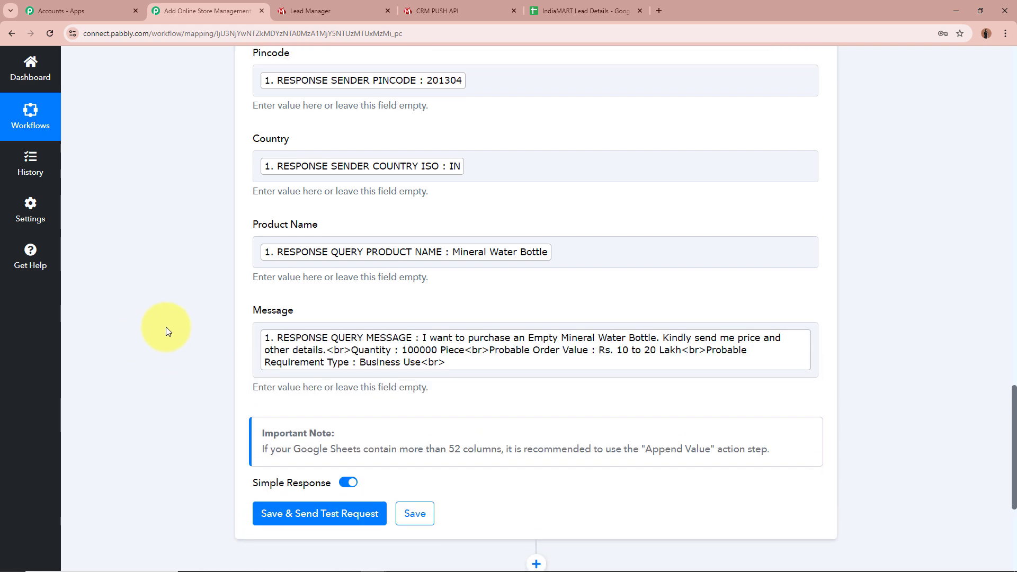
scroll(166, 326, down, 7)
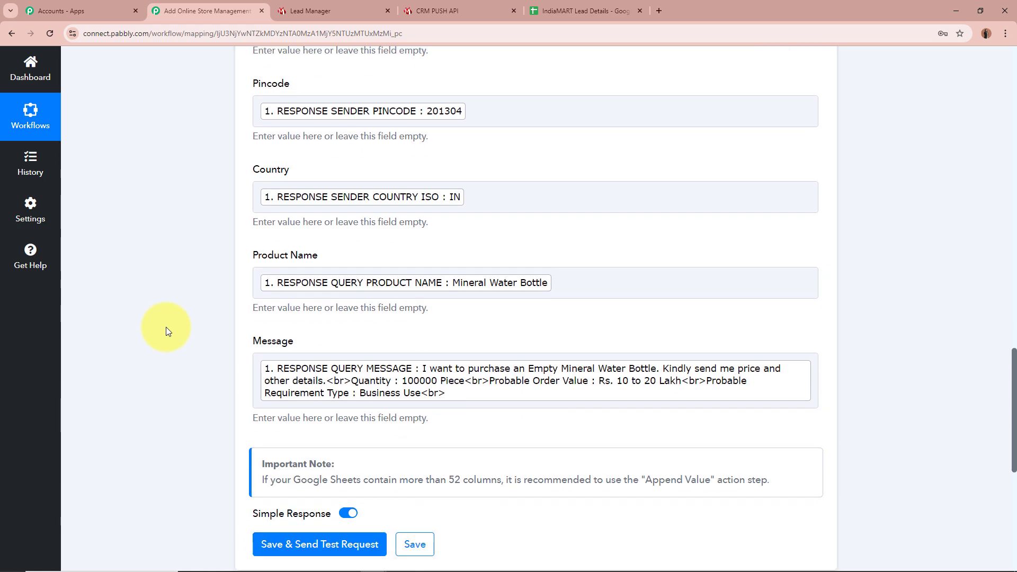
scroll(166, 327, down, 2)
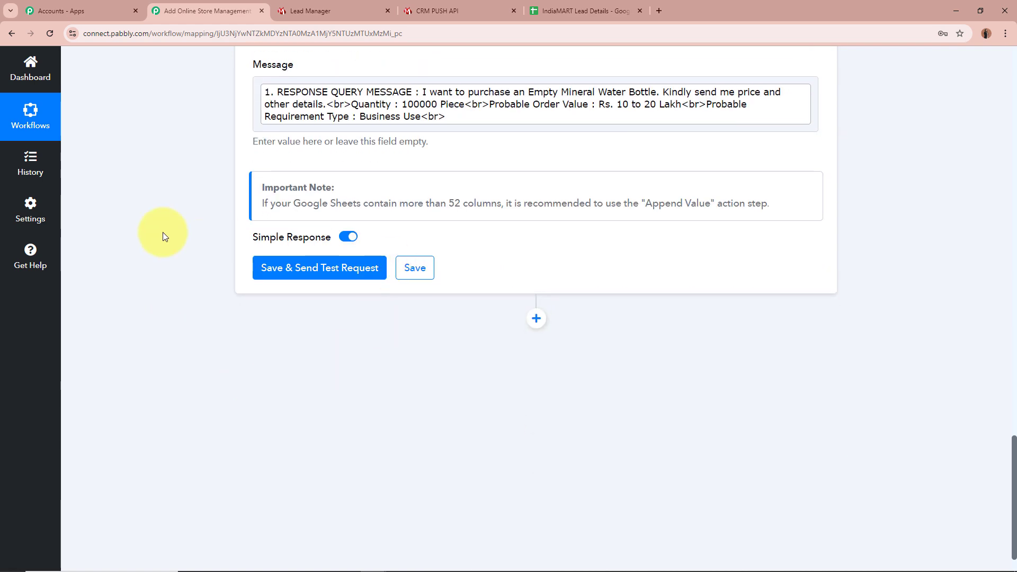
Save the Add New Row mapping and send a test request, reviewing the response
click(318, 268)
scroll(147, 303, down, 2)
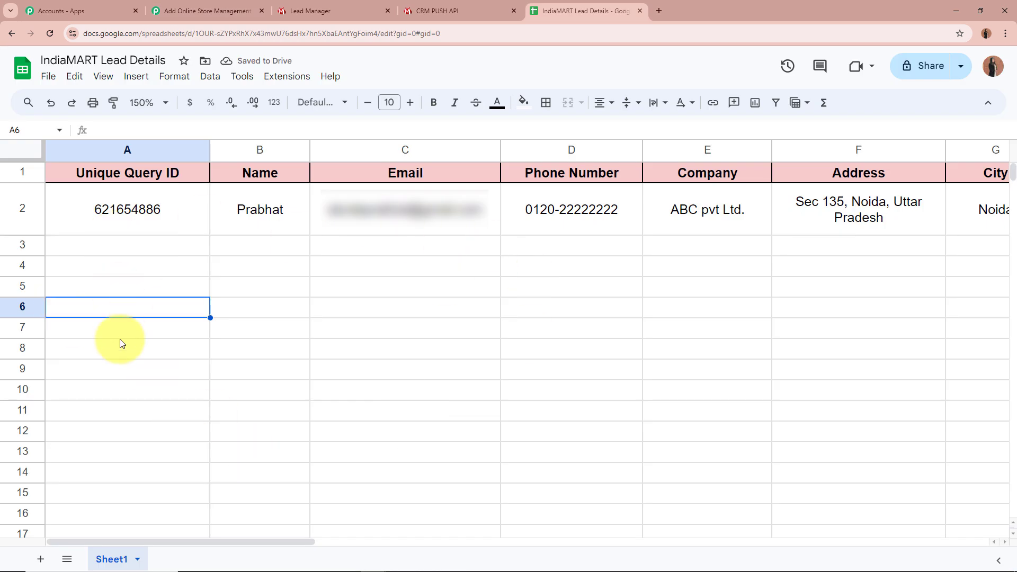
Check row 2 cells A2–F2: Unique Query ID, Name, Email, Phone Number, Company, Address
click(184, 224)
click(271, 217)
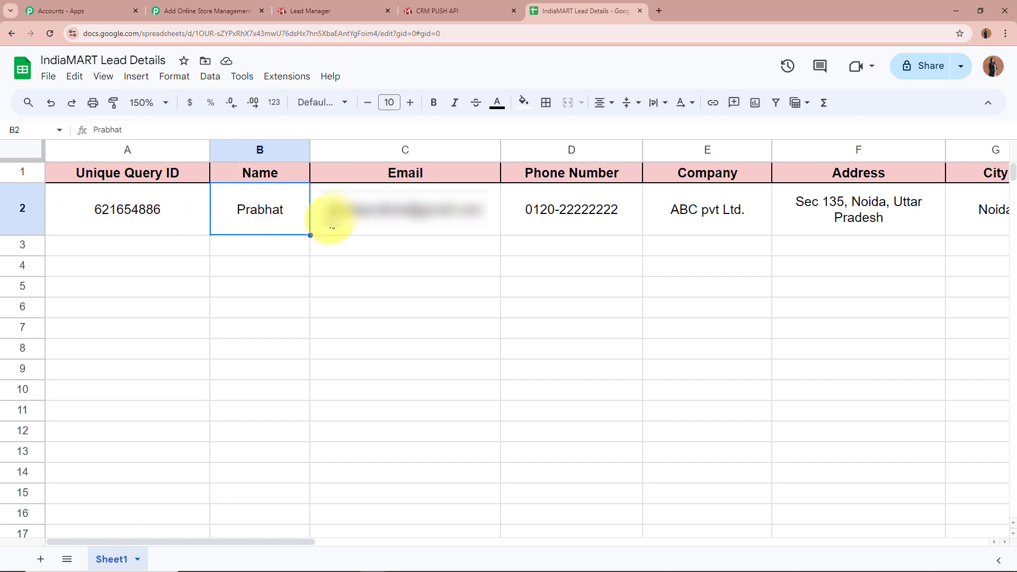
click(341, 226)
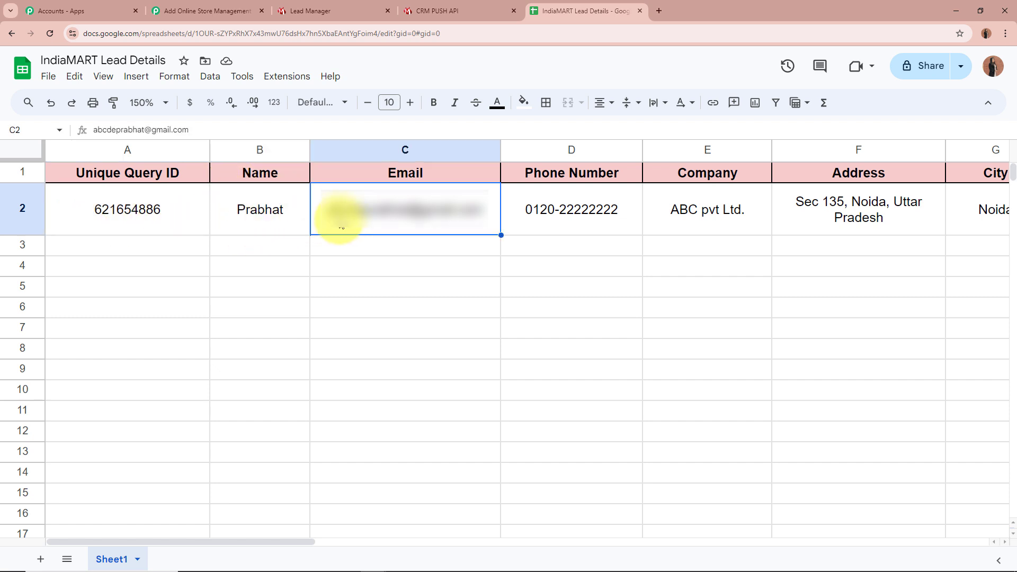
click(595, 220)
click(711, 217)
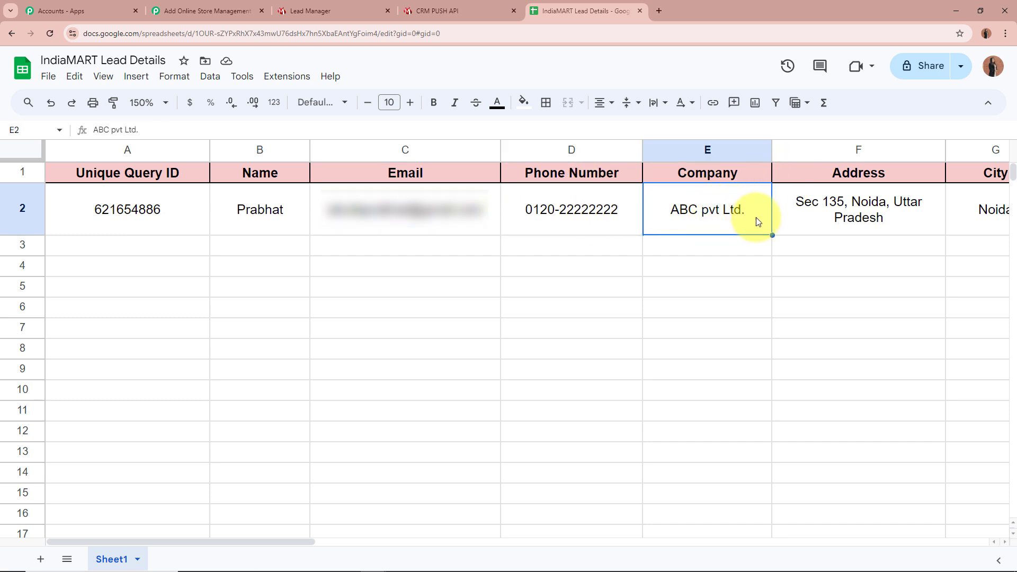
click(816, 220)
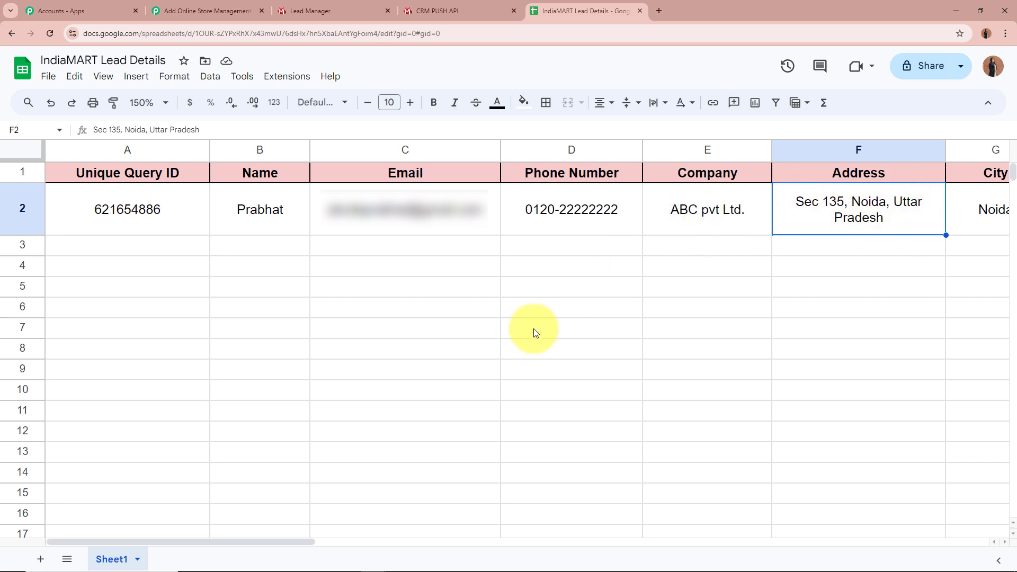
Check cells G2–L2 (City to Message), then collapse the Google Sheets step in Pabbly
drag(291, 542, 503, 542)
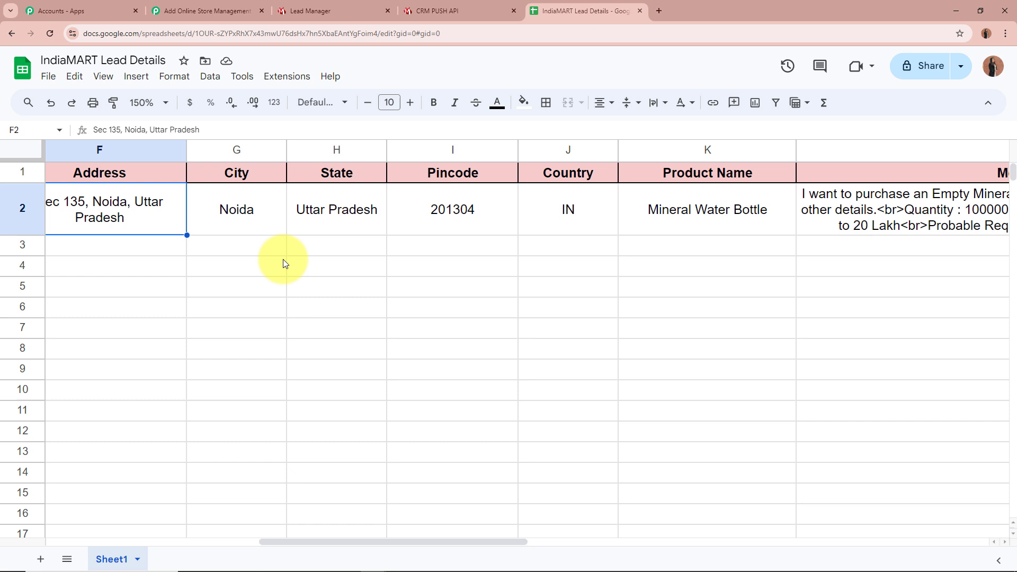
click(281, 225)
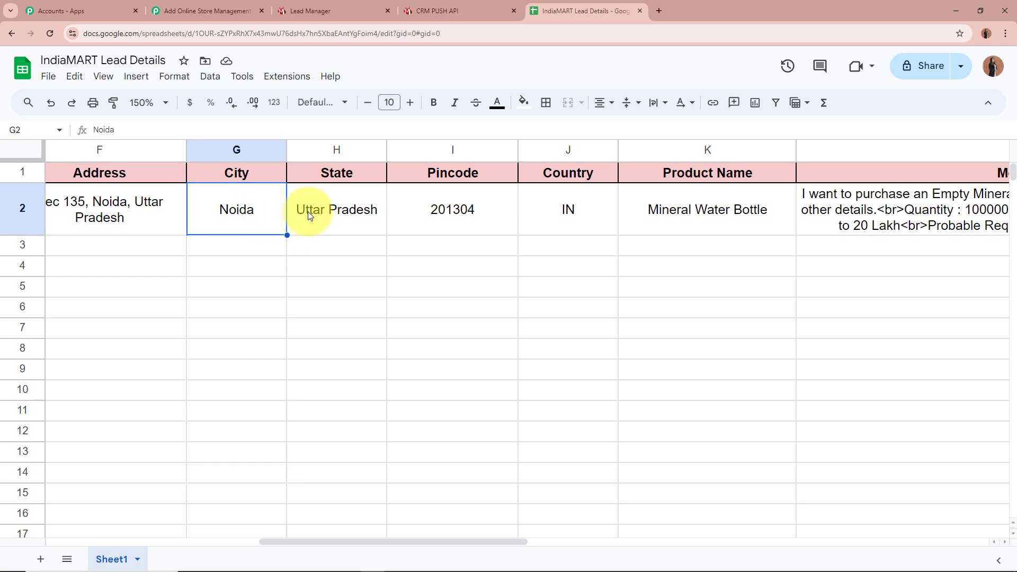
click(310, 211)
click(472, 208)
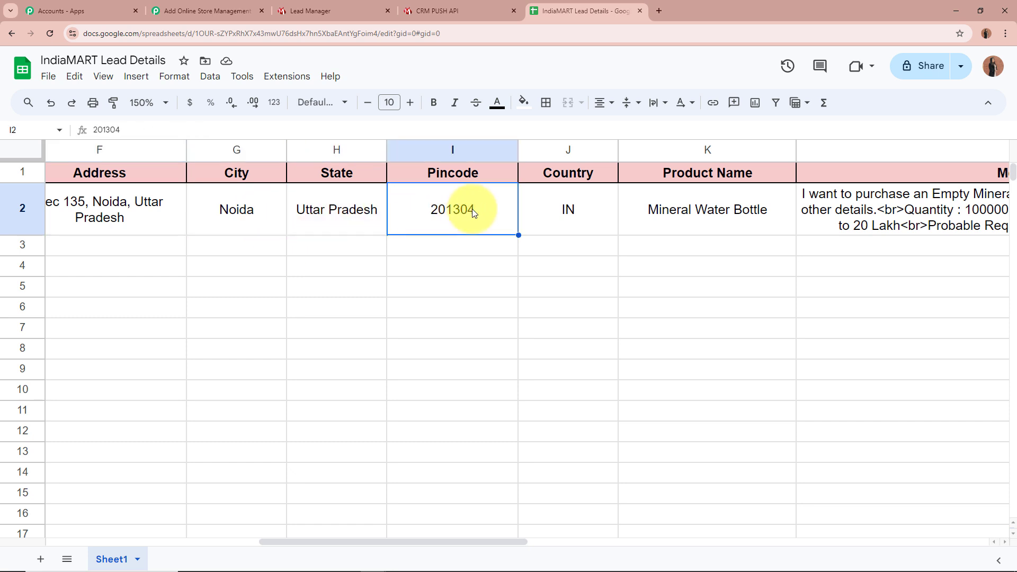
click(559, 209)
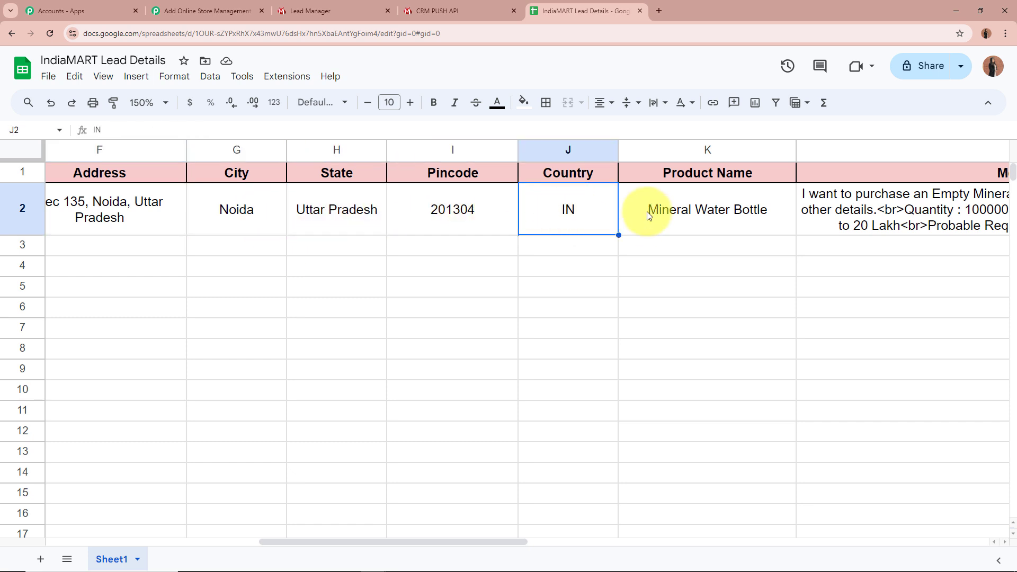
click(669, 218)
drag(400, 537, 501, 538)
click(575, 219)
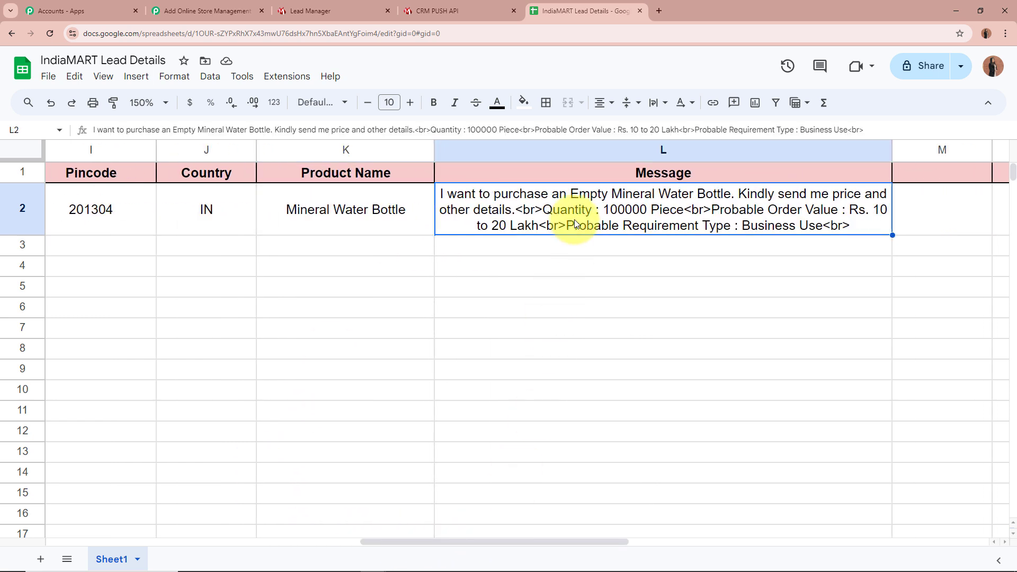
click(450, 474)
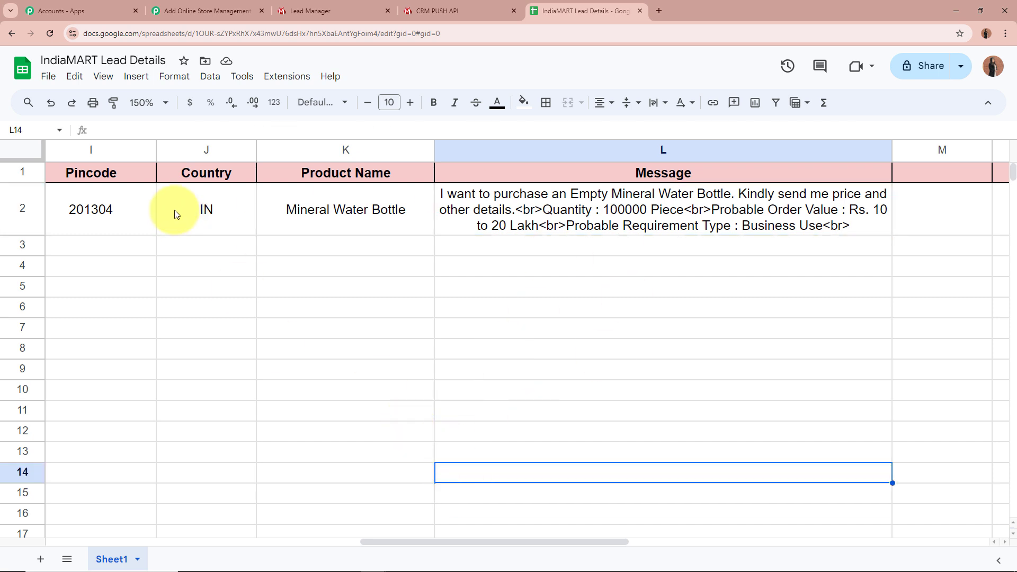
click(231, 10)
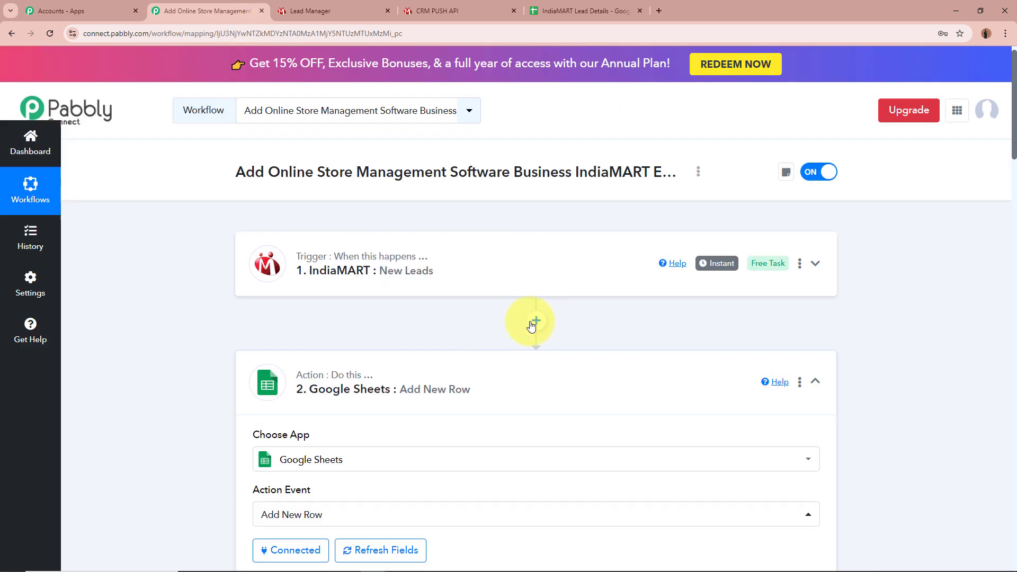
click(518, 371)
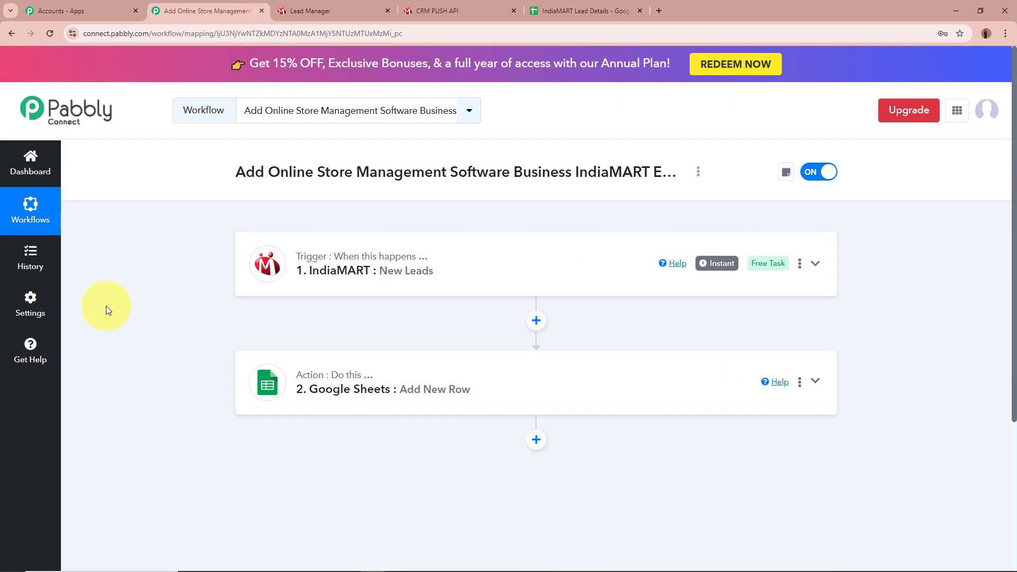